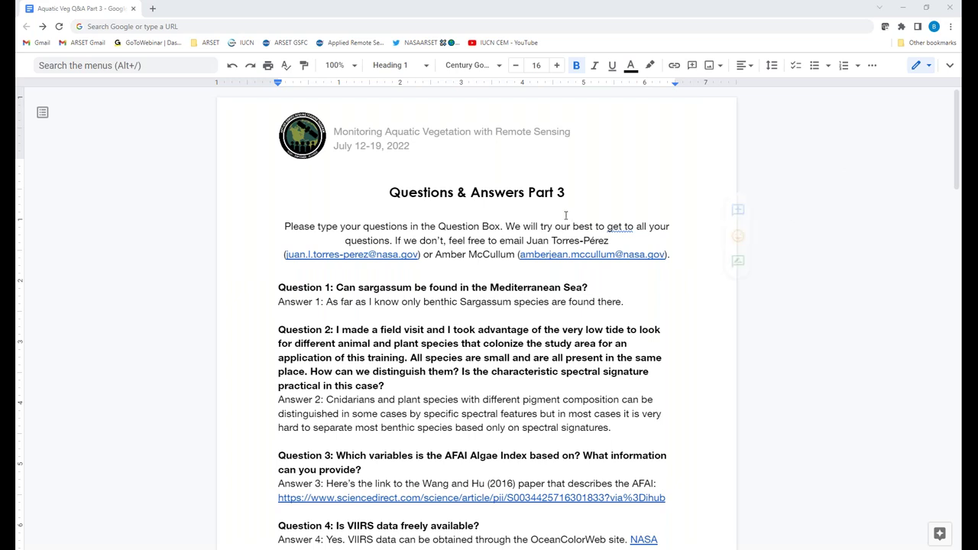
{"action": "left_click_drag", "start_coordinate": [507, 225], "coordinate": [685, 253]}
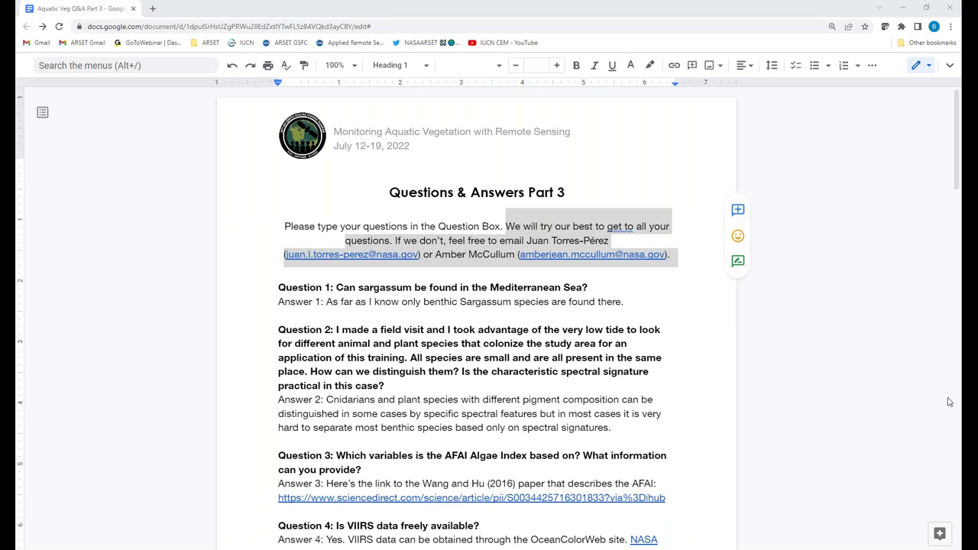
{"action": "left_click", "coordinate": [778, 402]}
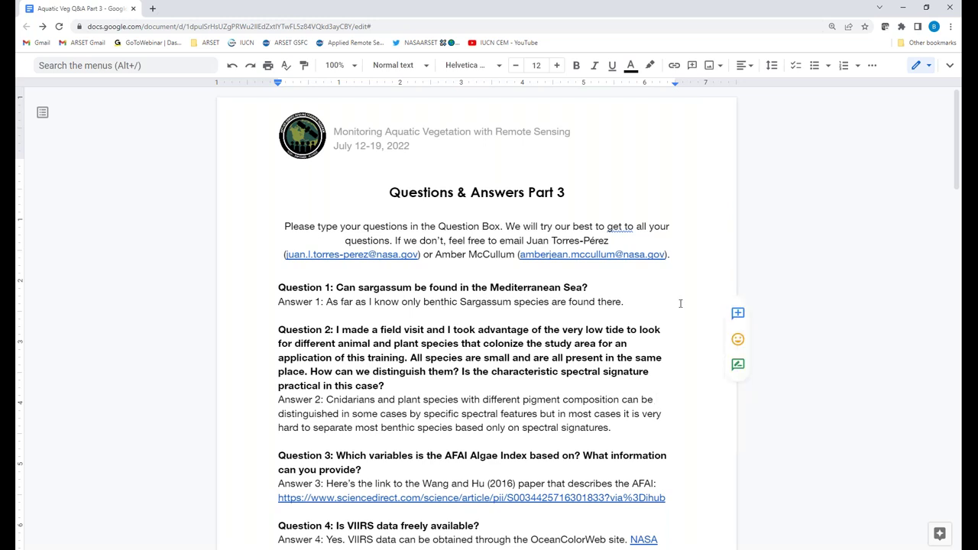
Step: Append "Some spp are native and have become locally extinct." to the end of Answer 1
{"action": "left_click", "coordinate": [645, 301]}
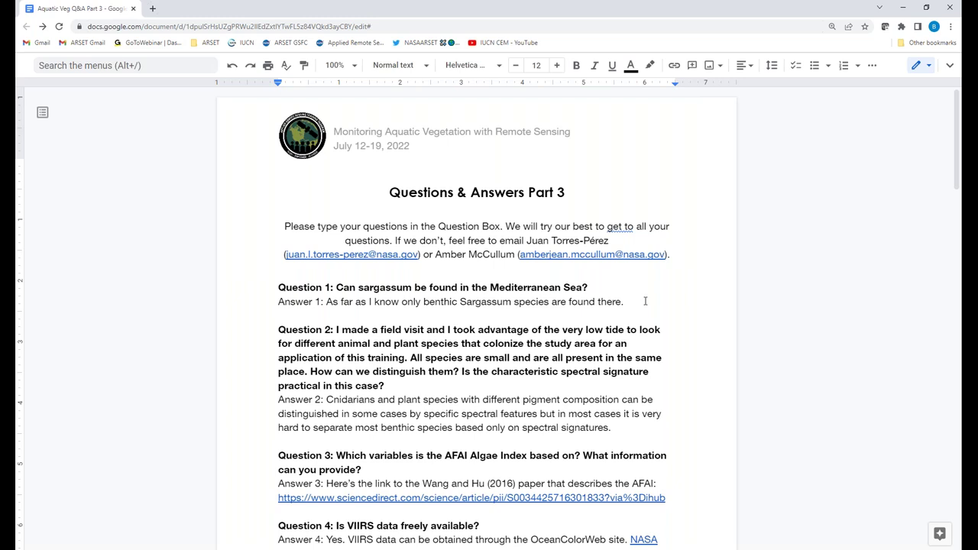
{"action": "type", "text": "Some spp are natice to"}
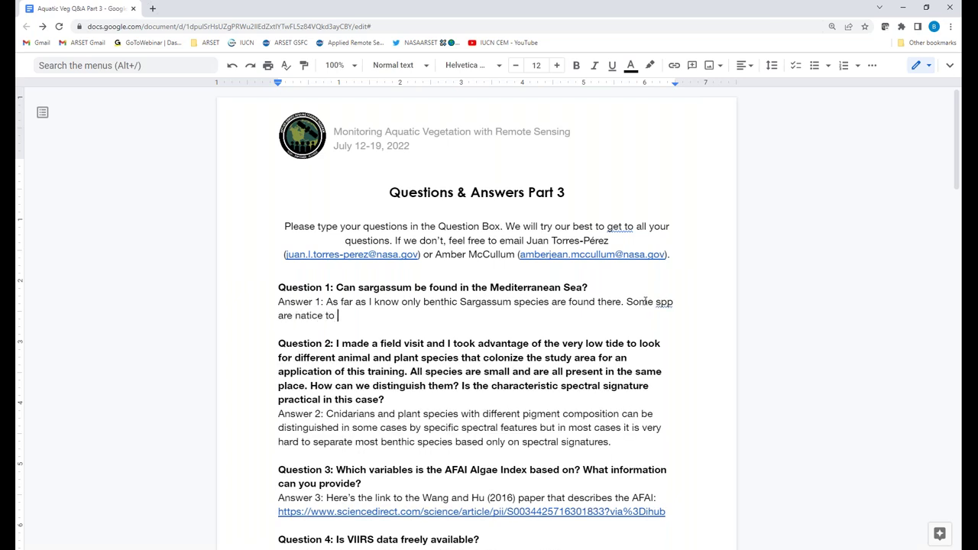
{"action": "key", "text": "BackSpace"}
{"action": "key", "text": "BackSpace"}
{"action": "key", "text": "BackSpace"}
{"action": "key", "text": "BackSpace"}
{"action": "key", "text": "BackSpace"}
{"action": "key", "text": "BackSpace"}
{"action": "type", "text": "ve and have become "}
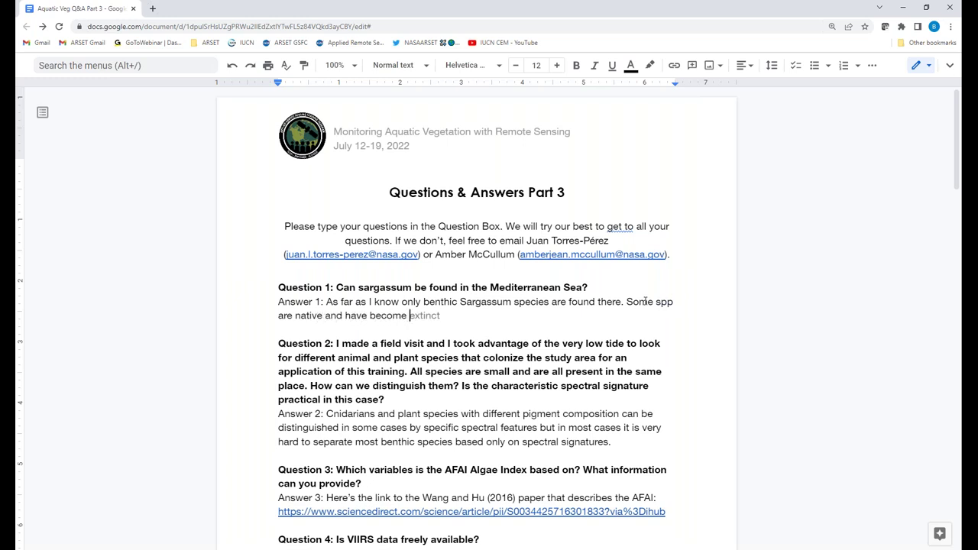
{"action": "type", "text": "locally extinct."}
Step: Continue Answer 1 with "Some are invasive in coastal areas. URL:"
{"action": "type", "text": "Some are"}
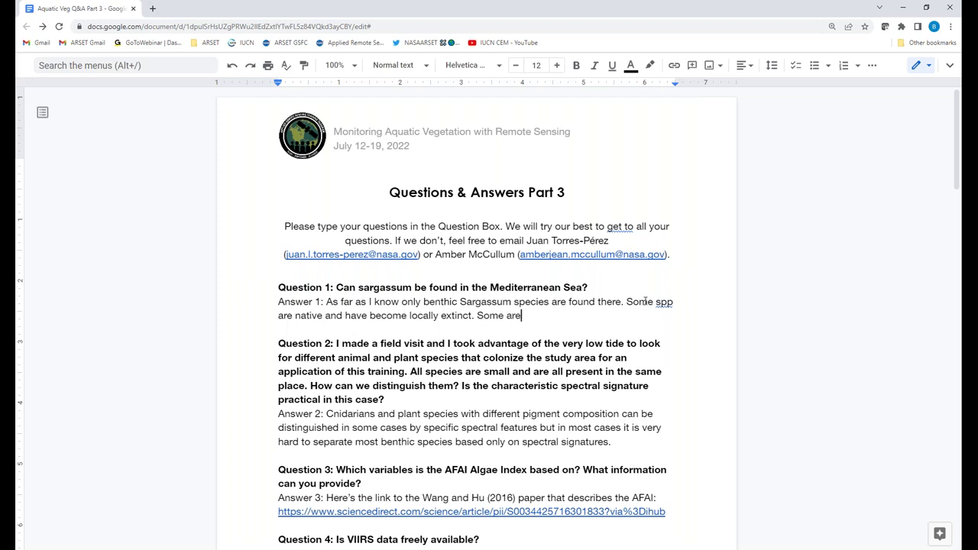
{"action": "type", "text": " invasive in coastal "}
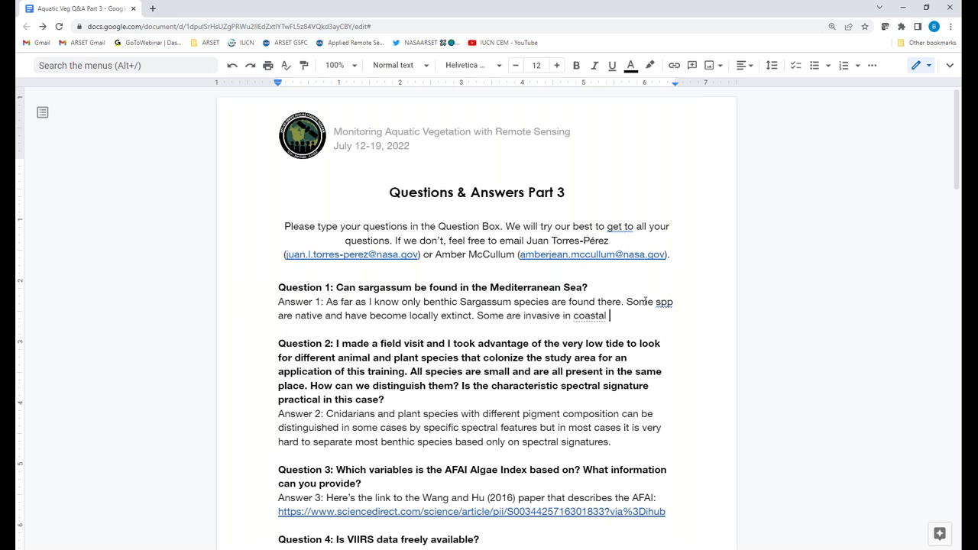
{"action": "type", "text": "areas."}
{"action": "type", "text": "URL:"}
{"action": "left_click", "coordinate": [584, 394]}
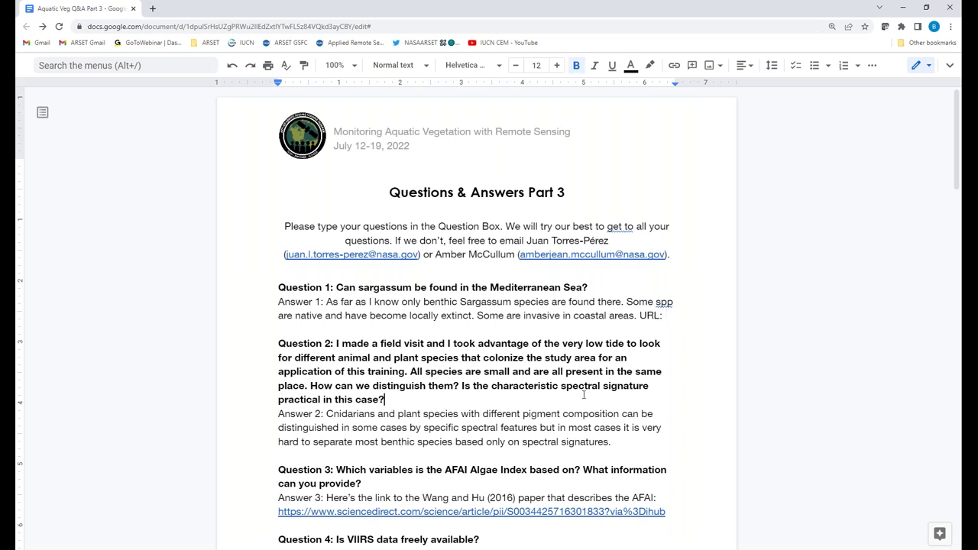
Step: Add a new line under Answer 1 reading "During the 2010 winter the Sargassum reach"
{"action": "left_click", "coordinate": [326, 334]}
{"action": "key", "text": "Return"}
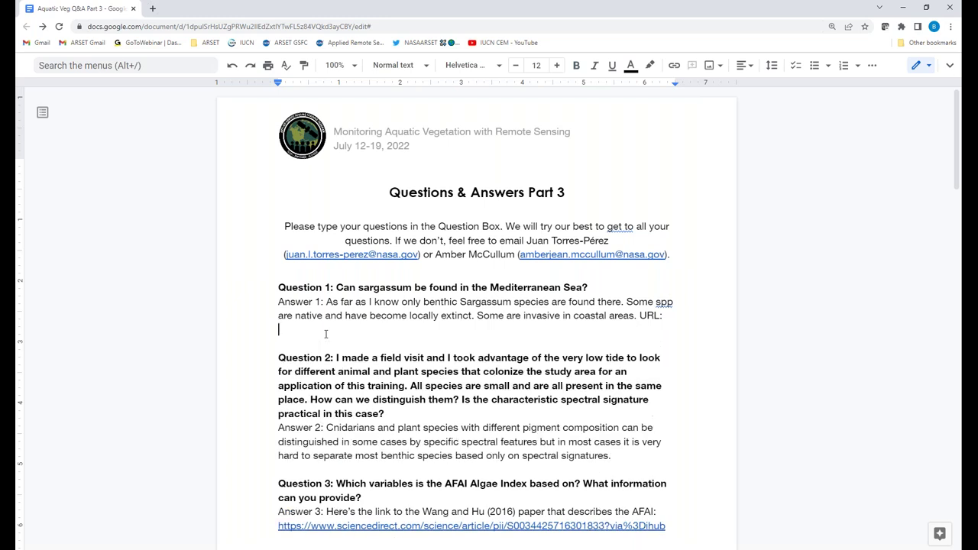
{"action": "type", "text": "During the 2010 winter "}
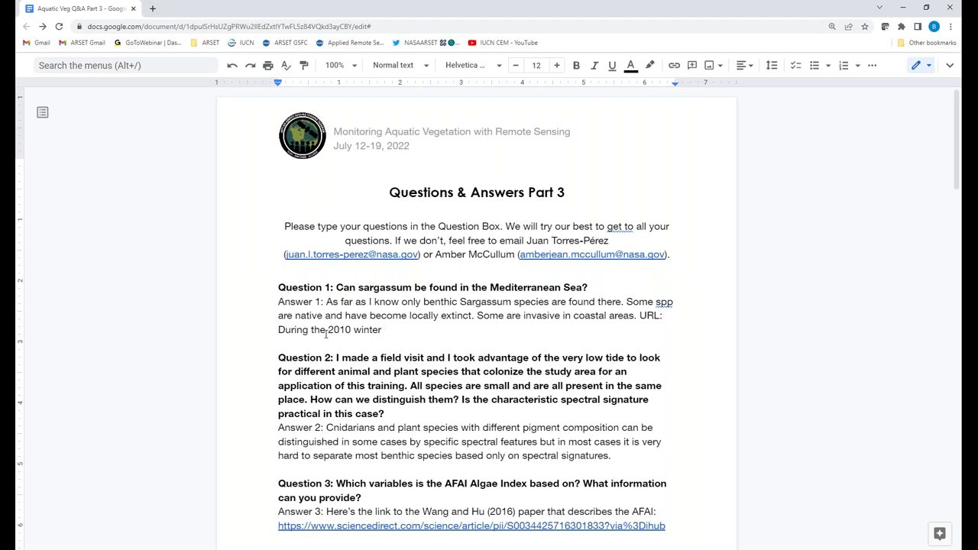
{"action": "type", "text": "the Sargassam"}
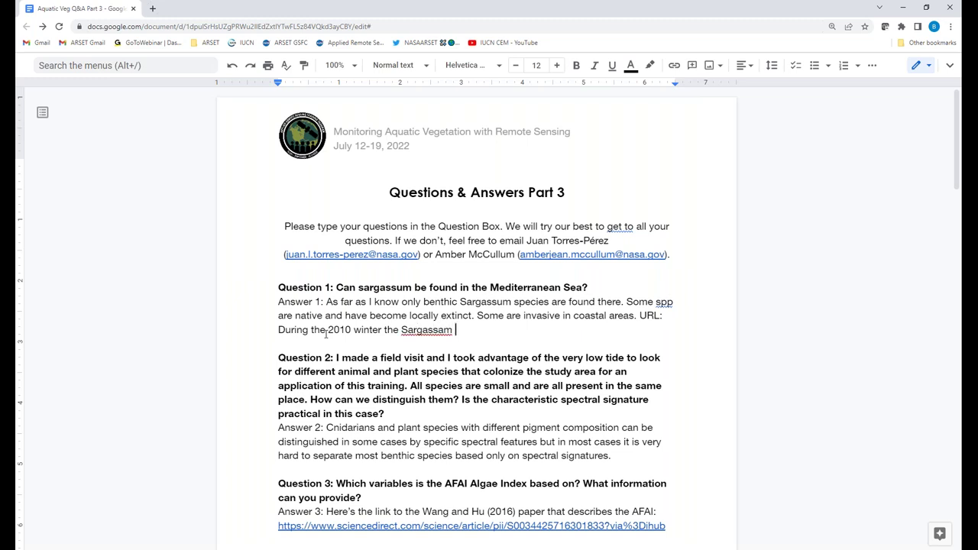
{"action": "key", "text": "BackSpace"}
{"action": "key", "text": "BackSpace"}
{"action": "key", "text": "BackSpace"}
{"action": "type", "text": "un reach"}
{"action": "key", "text": "BackSpace"}
{"action": "key", "text": "BackSpace"}
{"action": "key", "text": "BackSpace"}
{"action": "key", "text": "BackSpace"}
{"action": "key", "text": "BackSpace"}
{"action": "key", "text": "BackSpace"}
{"action": "key", "text": "BackSpace"}
{"action": "key", "text": "BackSpace"}
{"action": "type", "text": ", reach"}
{"action": "key", "text": "BackSpace"}
{"action": "key", "text": "BackSpace"}
{"action": "key", "text": "BackSpace"}
{"action": "key", "text": "BackSpace"}
{"action": "key", "text": "BackSpace"}
{"action": "key", "text": "BackSpace"}
{"action": "key", "text": "BackSpace"}
{"action": "key", "text": "BackSpace"}
{"action": "type", "text": "m reach"}
Step: Insert "(corals)" after the word "Cnidarians" in Answer 2
{"action": "left_click", "coordinate": [646, 456]}
{"action": "scroll", "coordinate": [645, 456], "scroll_direction": "down", "scroll_amount": 2}
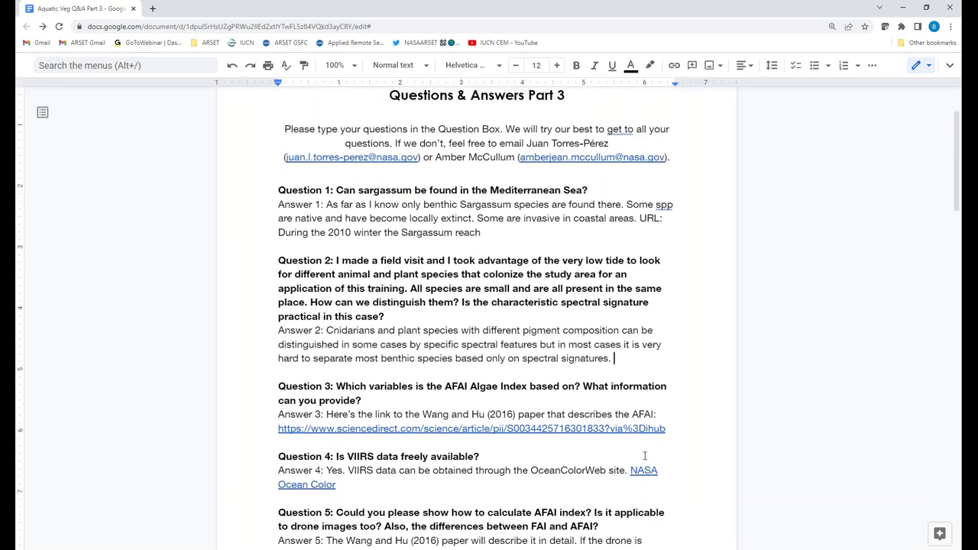
{"action": "scroll", "coordinate": [645, 455], "scroll_direction": "down", "scroll_amount": 1}
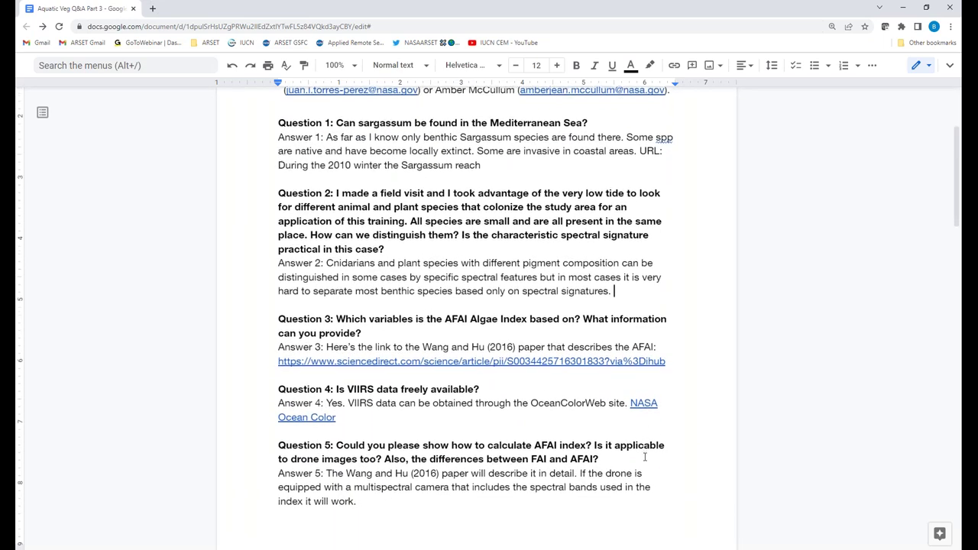
{"action": "scroll", "coordinate": [645, 456], "scroll_direction": "down", "scroll_amount": 1}
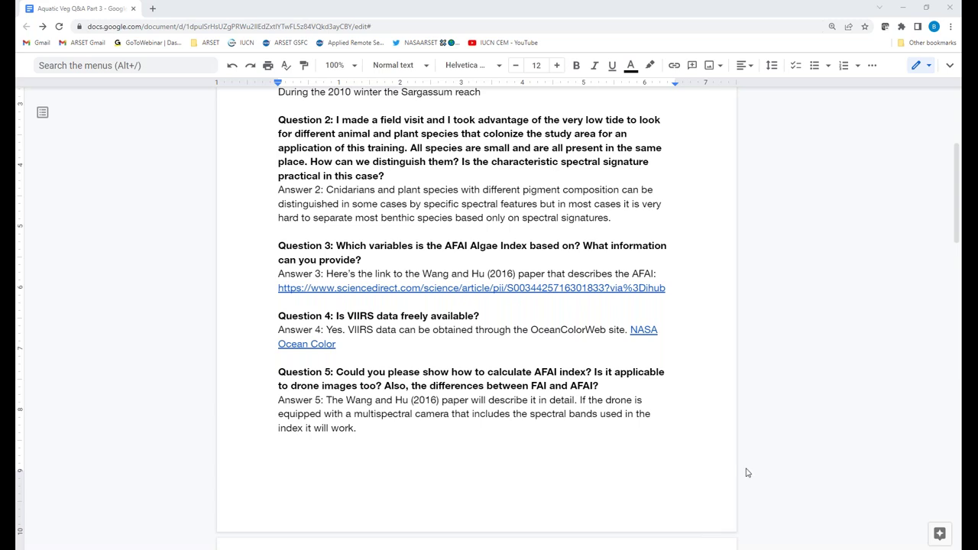
{"action": "left_click", "coordinate": [382, 444]}
{"action": "left_click", "coordinate": [633, 219]}
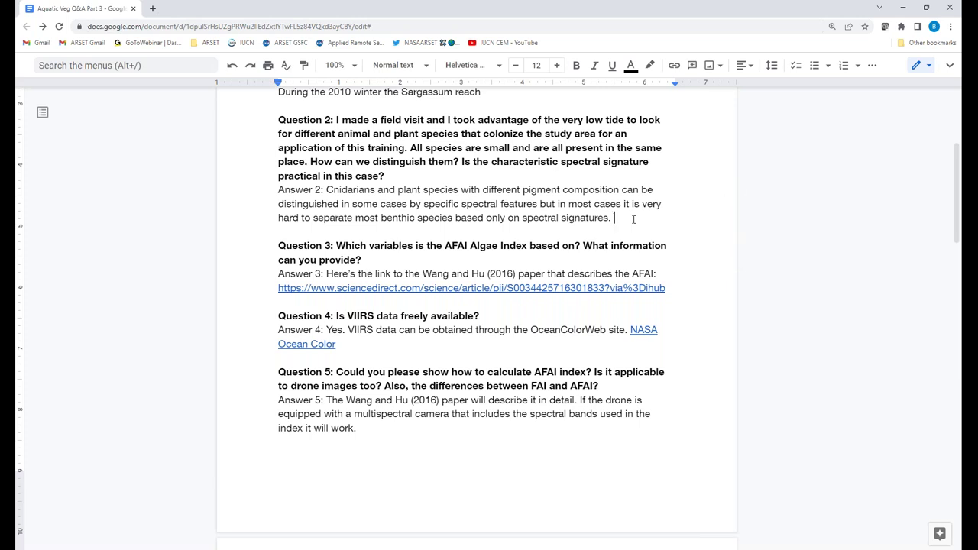
{"action": "left_click", "coordinate": [378, 191]}
{"action": "type", "text": "(corals)"}
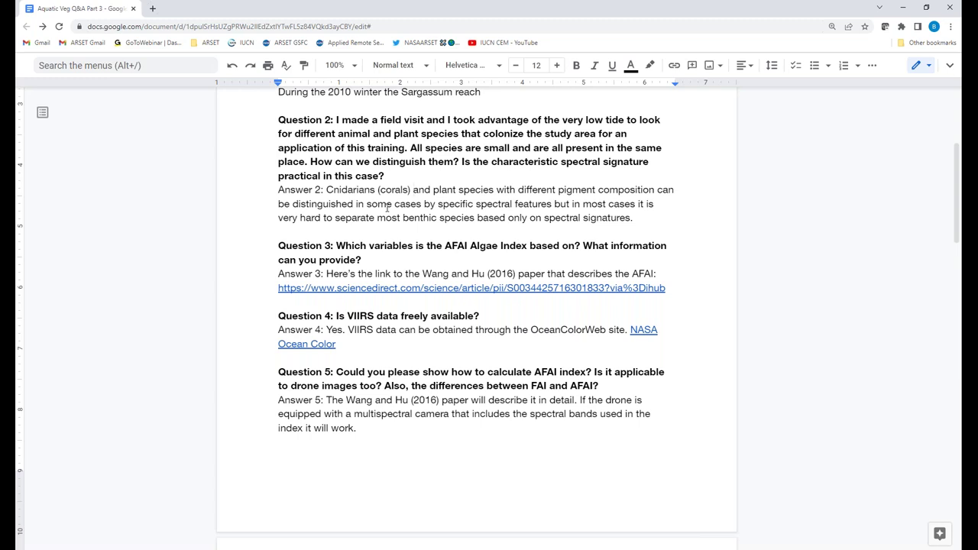
Step: Append "Coral spectral signatures URL:" to the end of Answer 2
{"action": "left_click", "coordinate": [648, 217]}
{"action": "left_click_drag", "start_coordinate": [327, 274], "coordinate": [667, 285]}
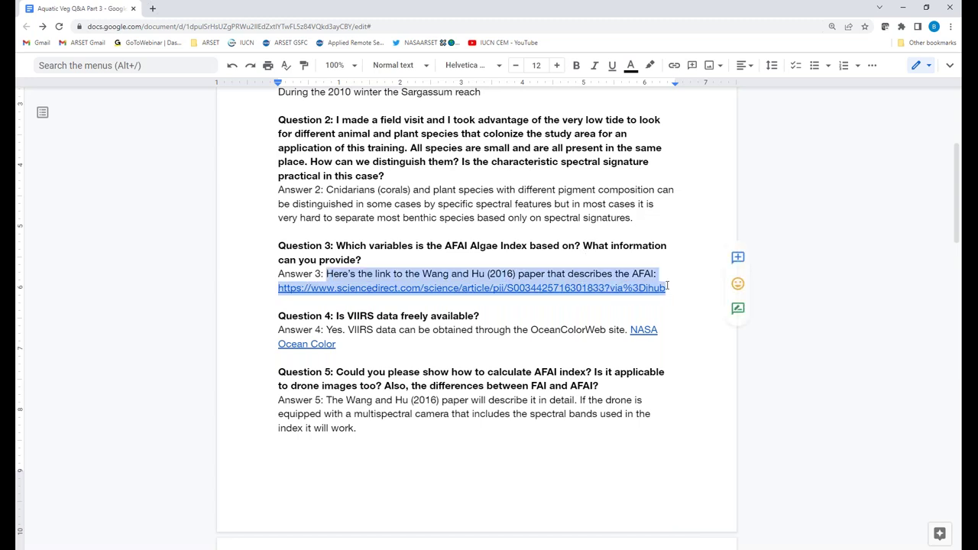
{"action": "left_click", "coordinate": [695, 317]}
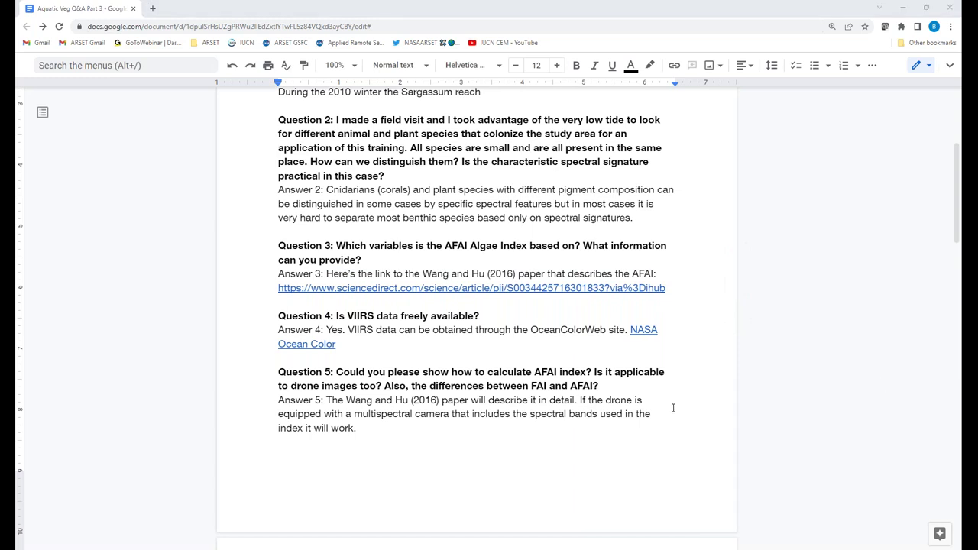
{"action": "double_click", "coordinate": [645, 217]}
{"action": "key", "text": "BackSpace"}
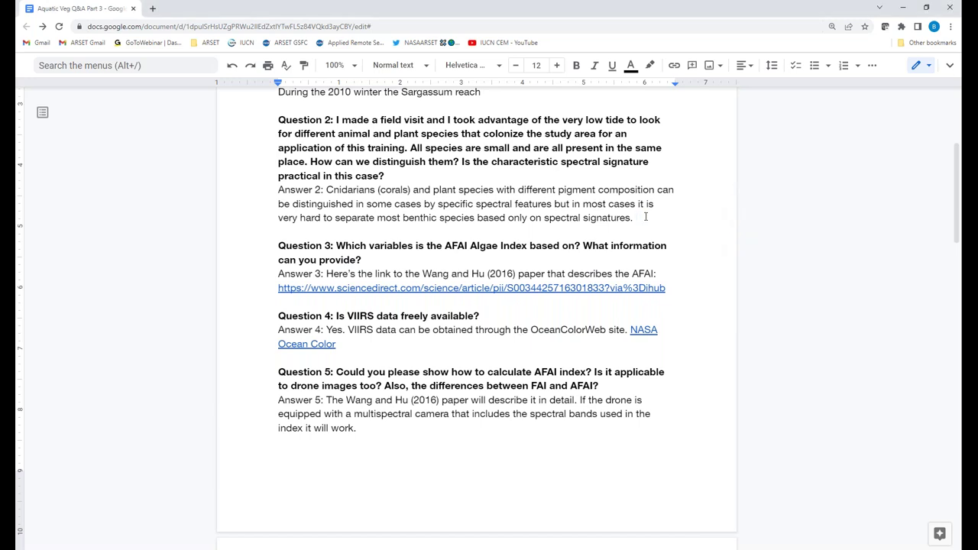
{"action": "type", "text": "Coral s"}
{"action": "type", "text": "pectral s"}
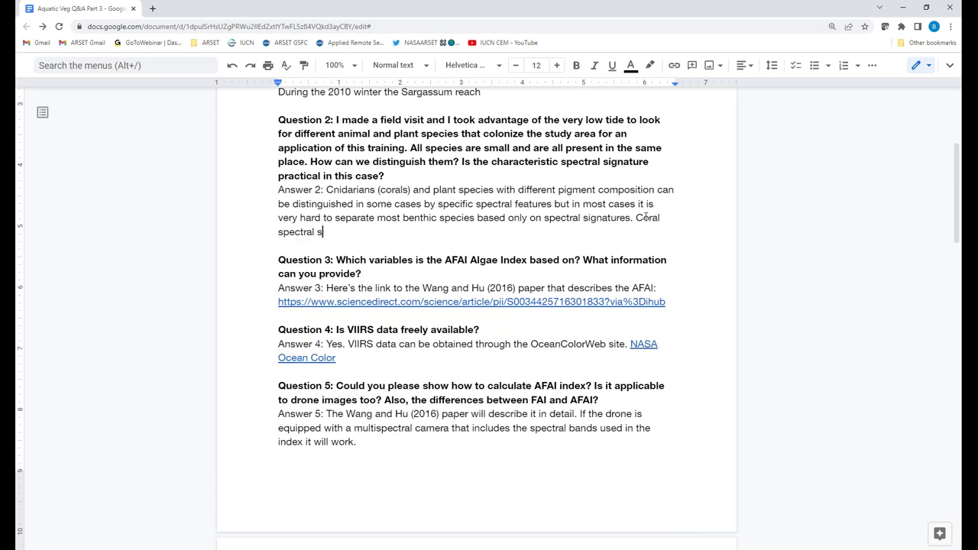
{"action": "type", "text": "ignatures URL:"}
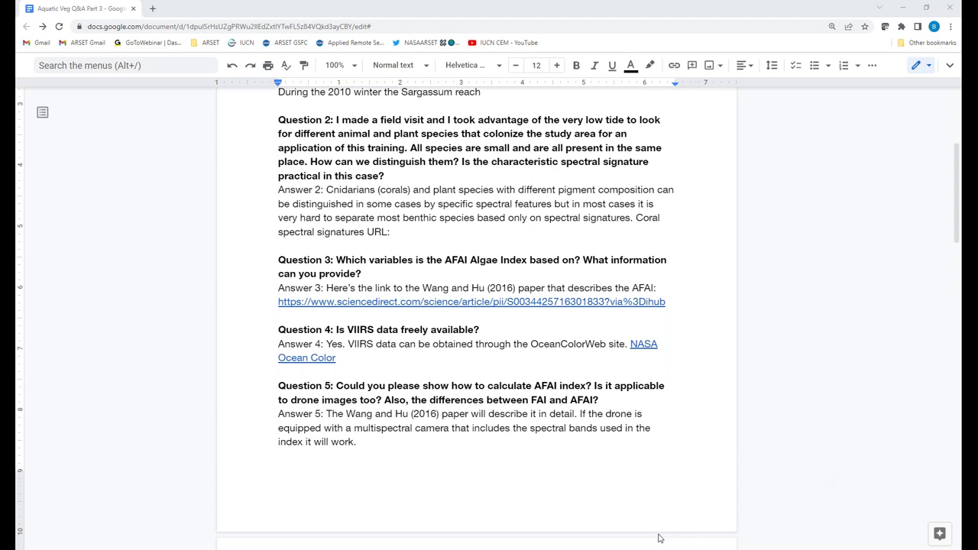
Step: Start a new line below the paper link in Answer 3 with "This paper shows the algorithm. You can also"
{"action": "left_click", "coordinate": [485, 498]}
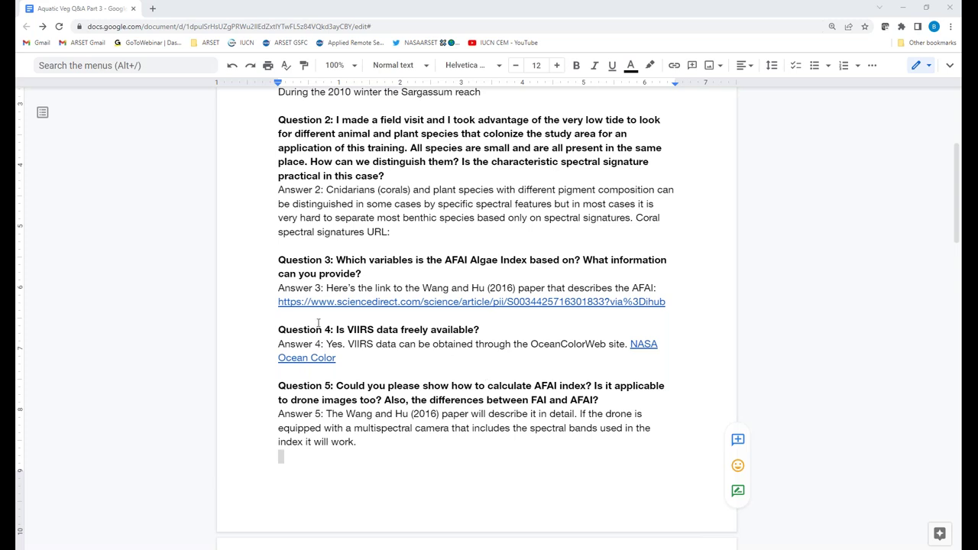
{"action": "left_click", "coordinate": [289, 317]}
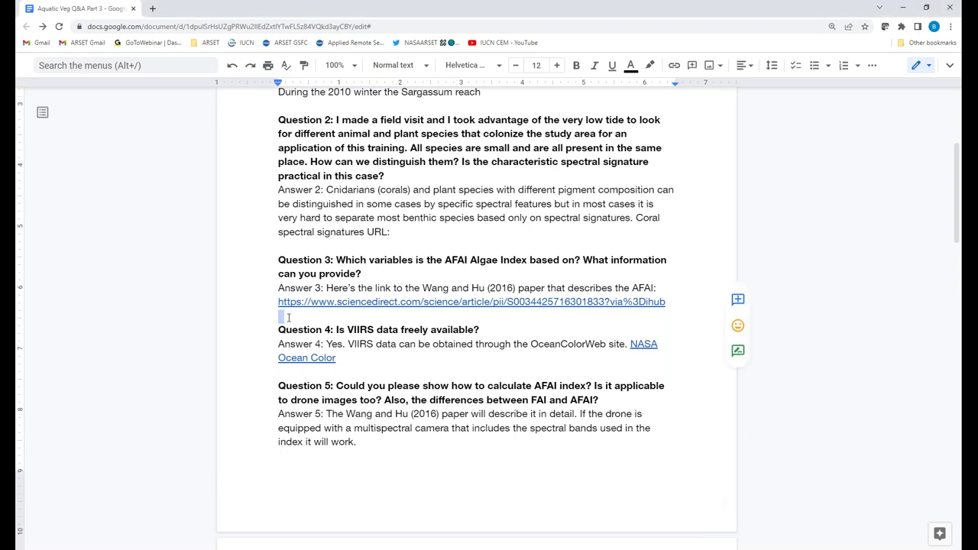
{"action": "key", "text": "Left"}
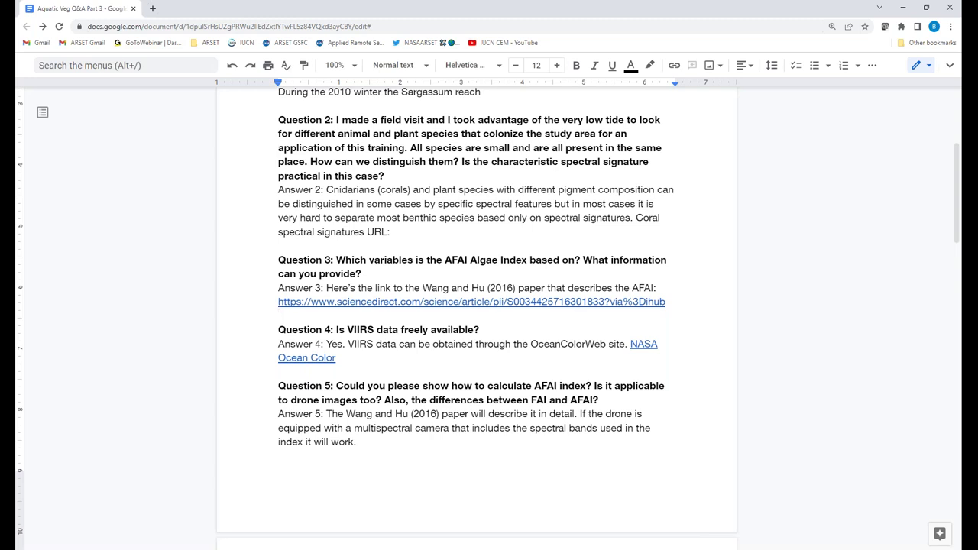
{"action": "key", "text": "Return"}
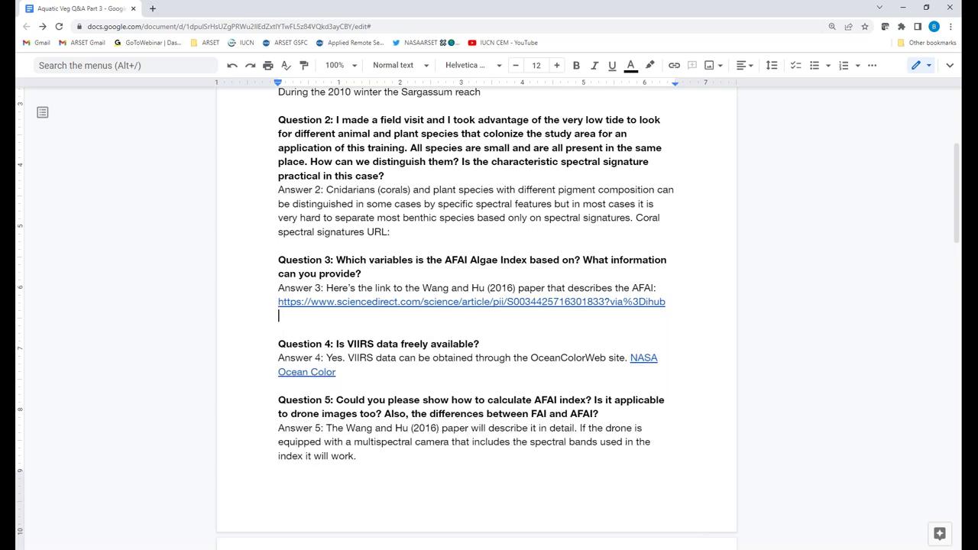
{"action": "type", "text": "This paper showa"}
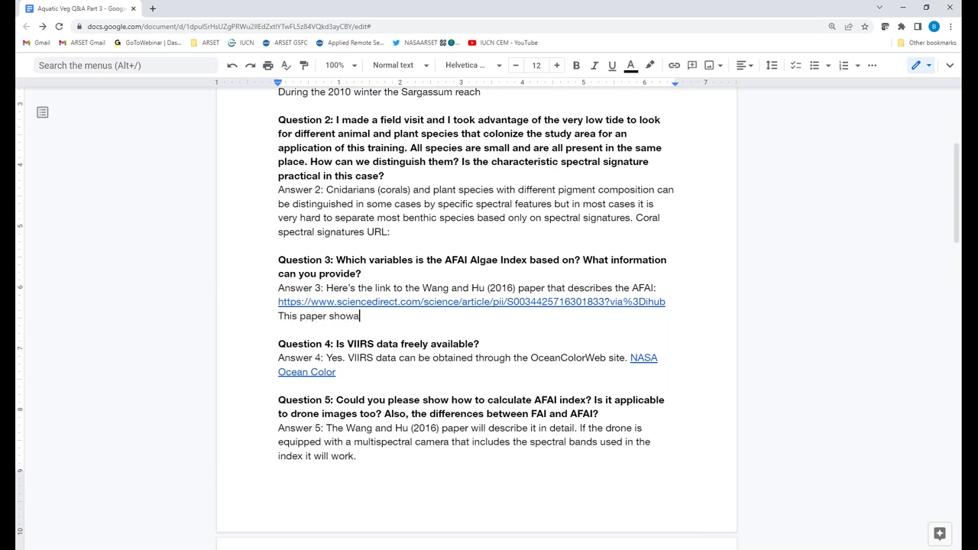
{"action": "key", "text": "BackSpace"}
{"action": "type", "text": "s the algorithm. You can also "}
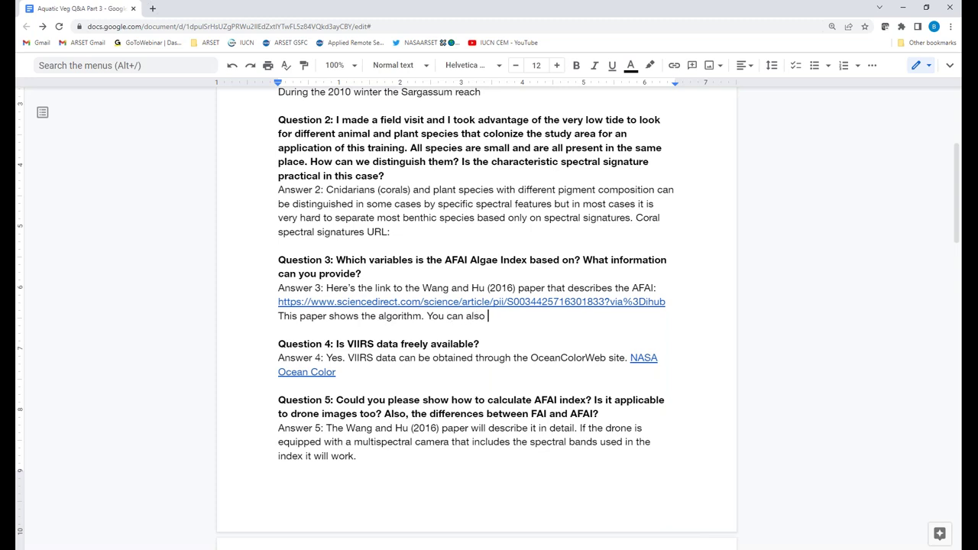
Step: Complete the unfinished sentence in Answer 3 with "download the L2 data."
{"action": "type", "text": "download the L2 dats"}
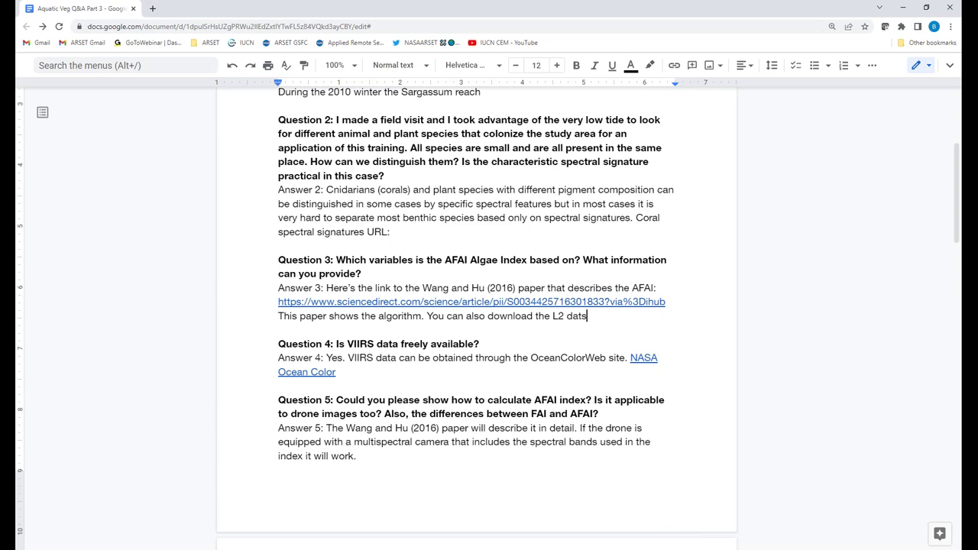
{"action": "key", "text": "BackSpace"}
{"action": "type", "text": "a from"}
{"action": "key", "text": "BackSpace"}
{"action": "key", "text": "BackSpace"}
{"action": "key", "text": "BackSpace"}
{"action": "key", "text": "BackSpace"}
{"action": "type", "text": "."}
Step: Expand "L2" to "Level 2" in the added sentence of Answer 3
{"action": "left_click", "coordinate": [552, 315]}
{"action": "left_click", "coordinate": [561, 315]}
{"action": "type", "text": "evel"}
Step: Extend the sentence after "Level 2 data" in Answer 3 with "and then process in SeaDAS."
{"action": "key", "text": "Right"}
{"action": "key", "text": "Right"}
{"action": "key", "text": "Right"}
{"action": "key", "text": "Right"}
{"action": "key", "text": "Right"}
{"action": "key", "text": "Right"}
{"action": "key", "text": "Right"}
{"action": "key", "text": "BackSpace"}
{"action": "type", "text": "and the"}
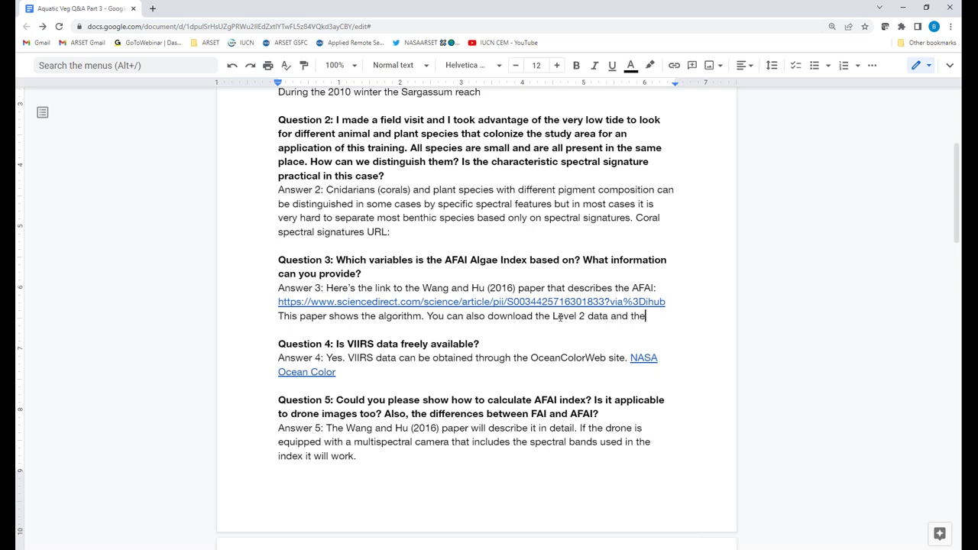
{"action": "type", "text": "n process "}
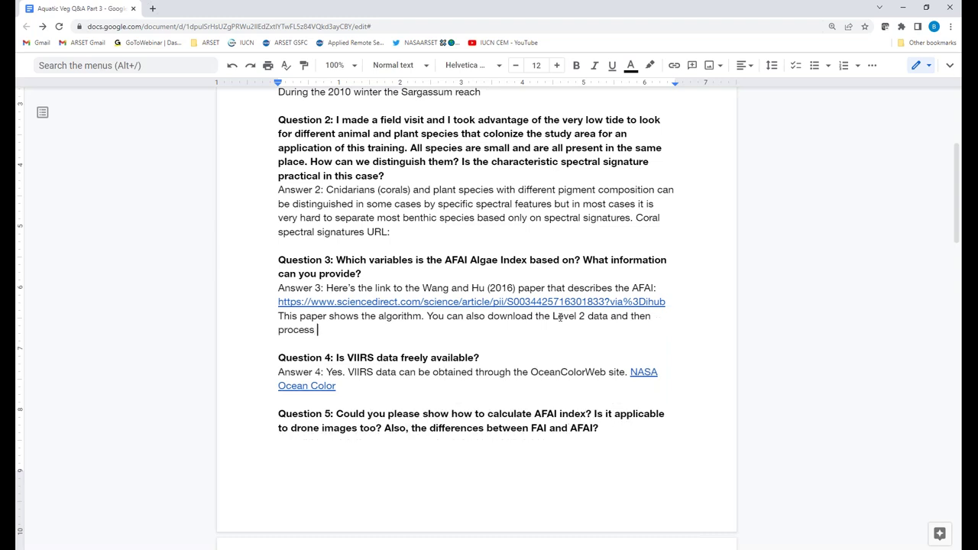
{"action": "type", "text": "in SeaDAS."}
Step: Append to Answer 3 "There is an ARSET training on MODIS to VIIRS with stepo by step instruction on download and processing."
{"action": "type", "text": "There is a"}
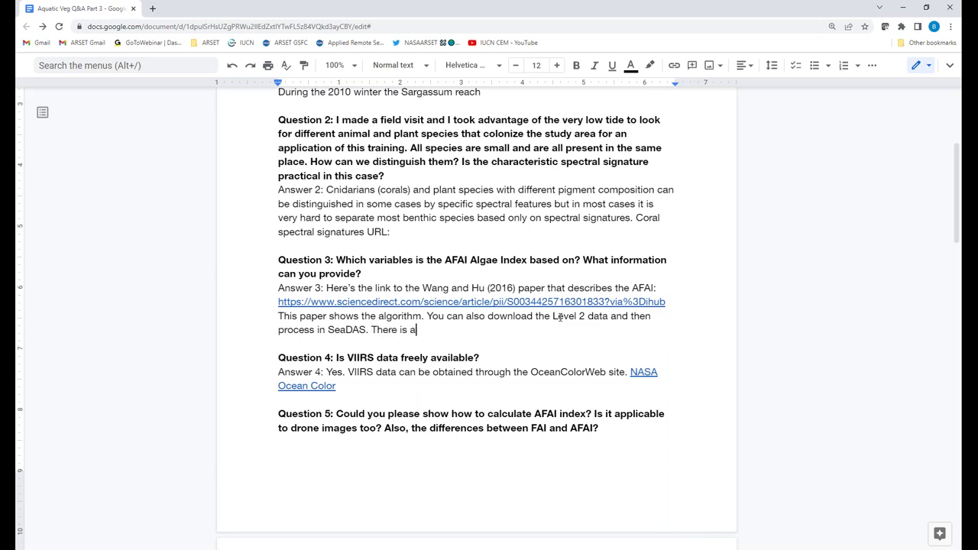
{"action": "type", "text": "n ARSET training on MO"}
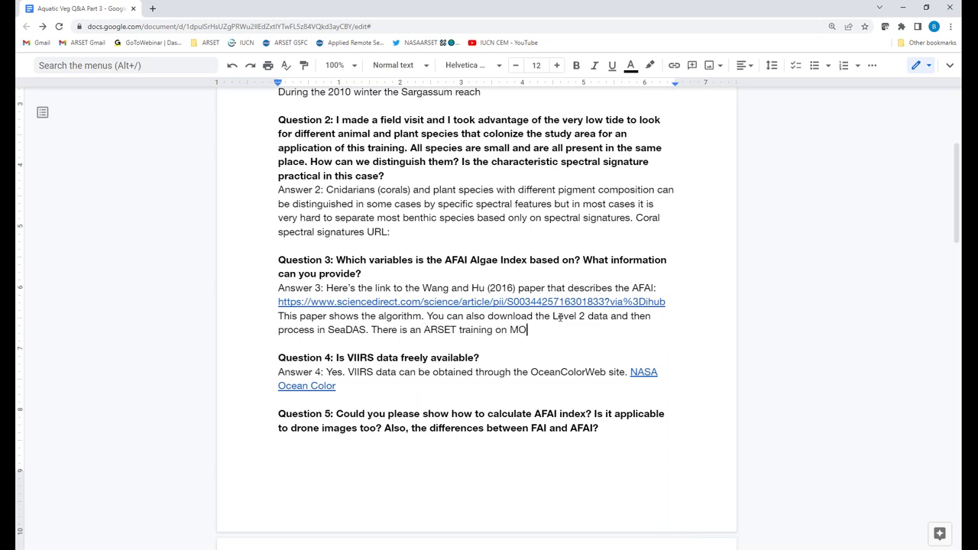
{"action": "type", "text": "DIS to VIIRS with stepo by s"}
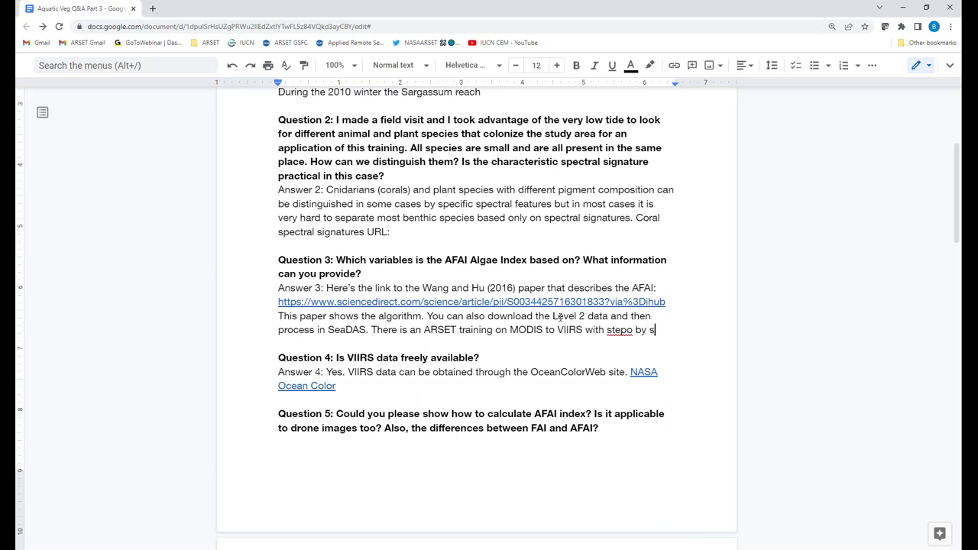
{"action": "type", "text": "tep instruction "}
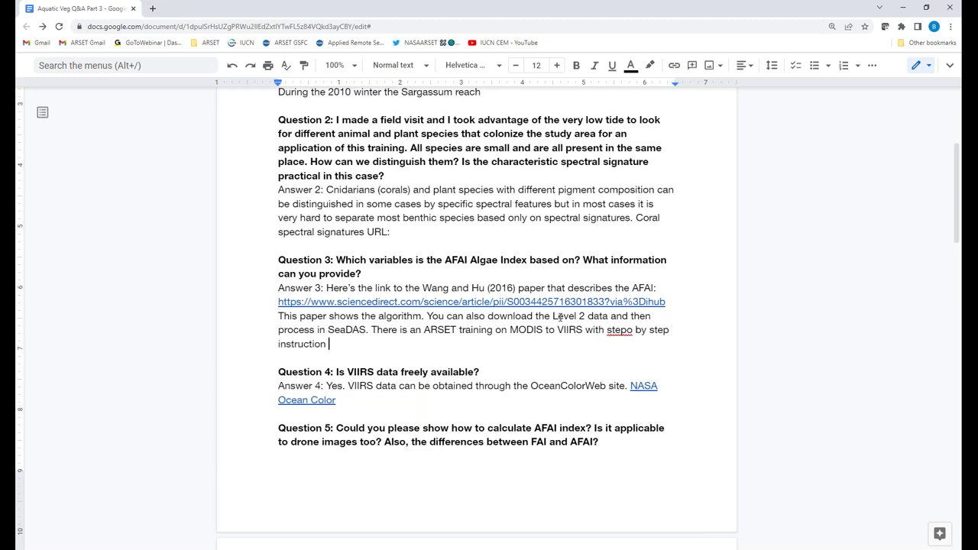
{"action": "type", "text": "on download and processing."}
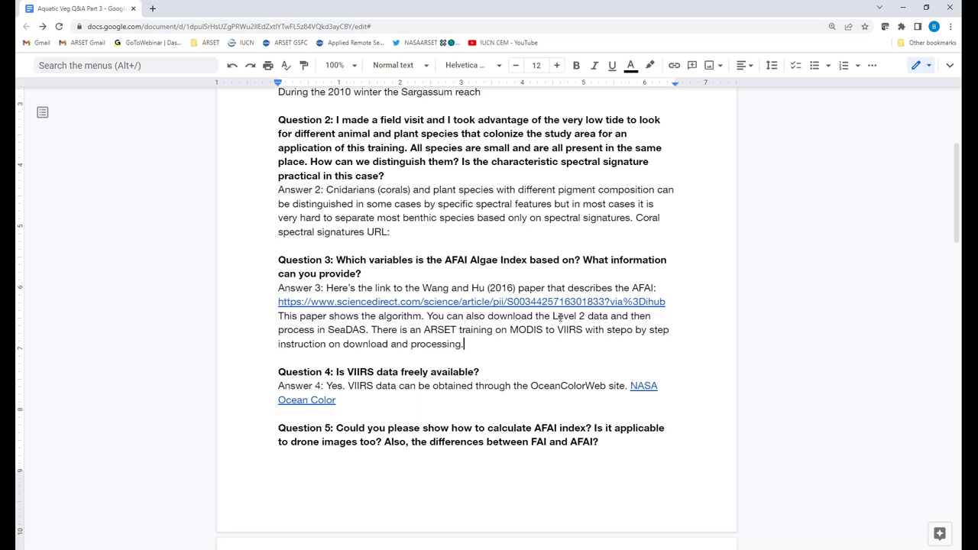
Step: Append "URL:" to the end of Answer 3 and correct "stepo" to "step" in its last sentence
{"action": "type", "text": " URL:"}
{"action": "key", "text": "BackSpace"}
{"action": "scroll", "coordinate": [511, 342], "scroll_direction": "down", "scroll_amount": 3}
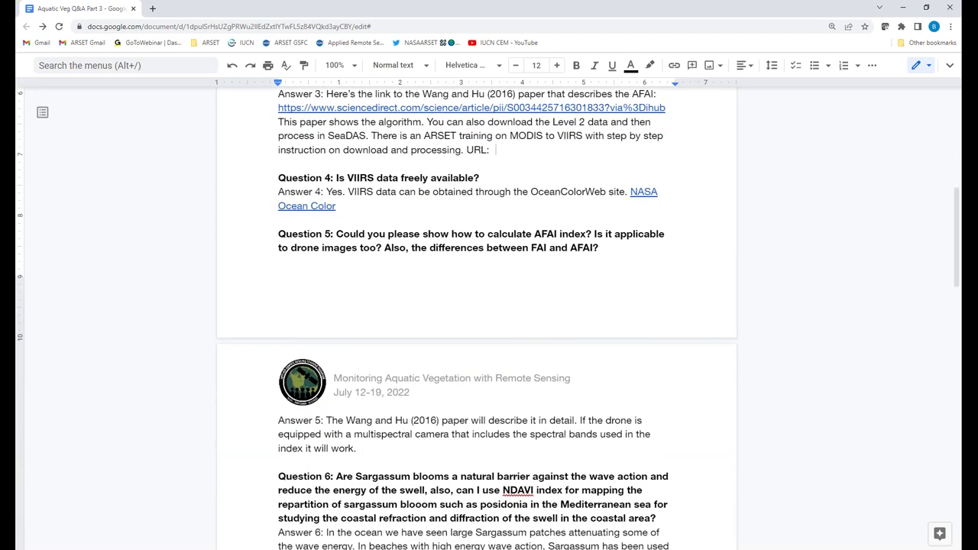
Step: Copy the URL of the NASA Ocean Color link in Answer 4
{"action": "right_click", "coordinate": [646, 192]}
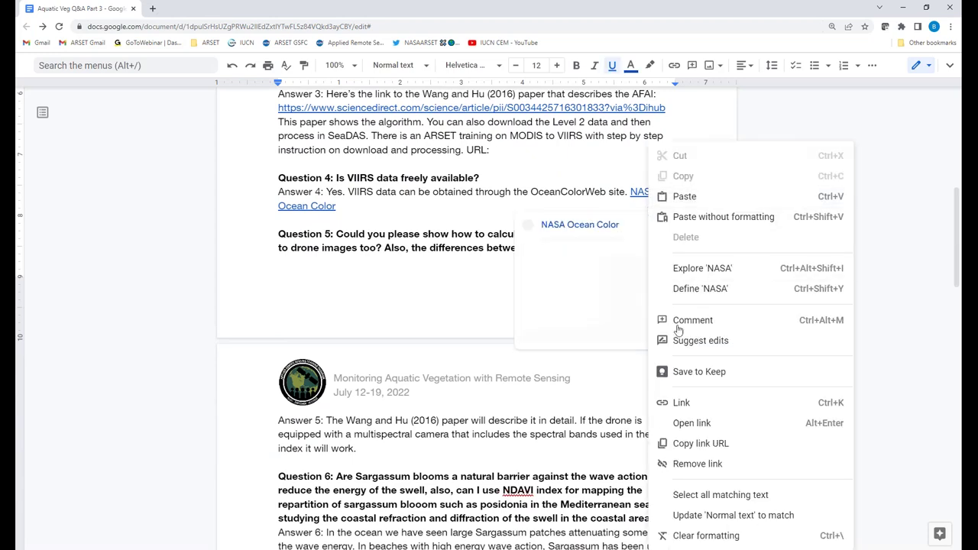
{"action": "left_click", "coordinate": [698, 448]}
{"action": "left_click", "coordinate": [502, 248]}
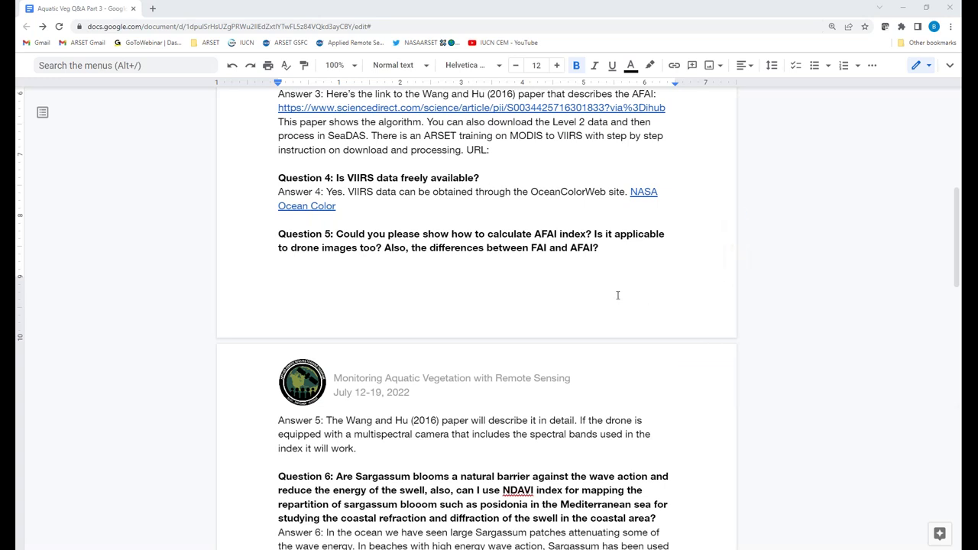
{"action": "left_click", "coordinate": [621, 421]}
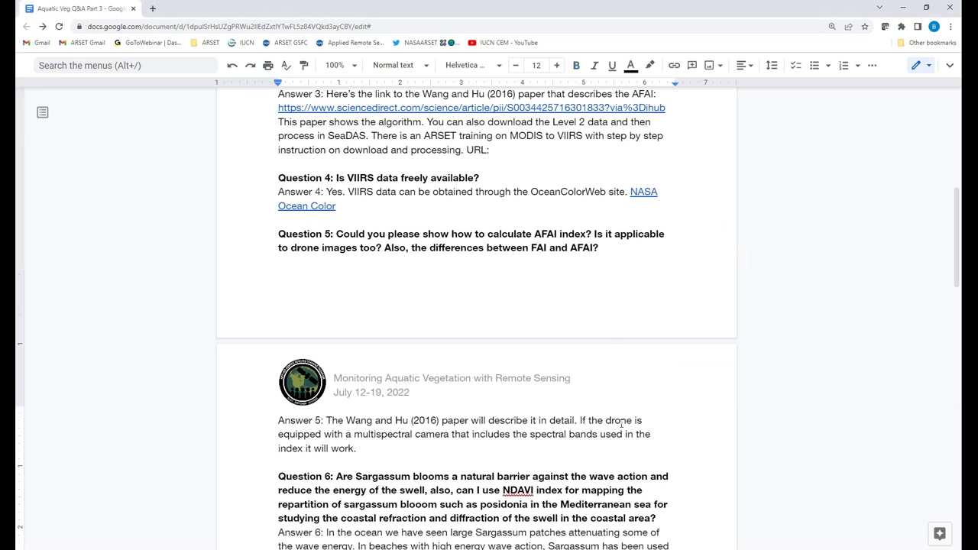
Step: Append to Answer 5 "THe RGB of drone cameras may not have the IR bands."
{"action": "scroll", "coordinate": [621, 420], "scroll_direction": "down", "scroll_amount": 3}
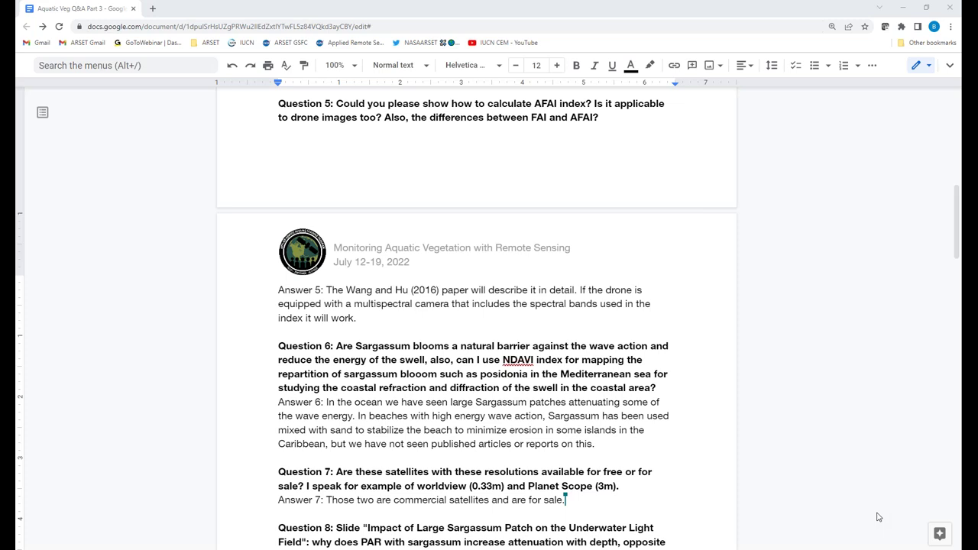
{"action": "double_click", "coordinate": [385, 317]}
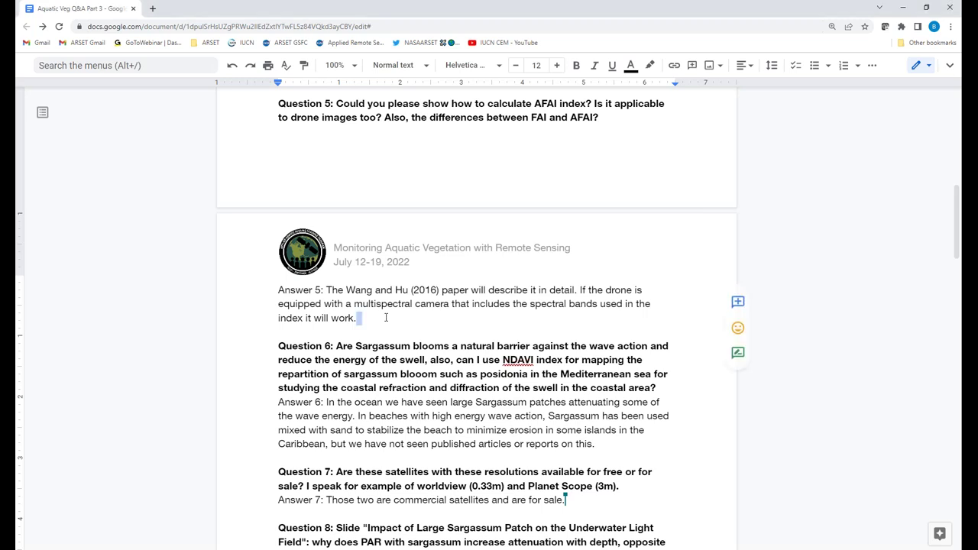
{"action": "left_click", "coordinate": [386, 317]}
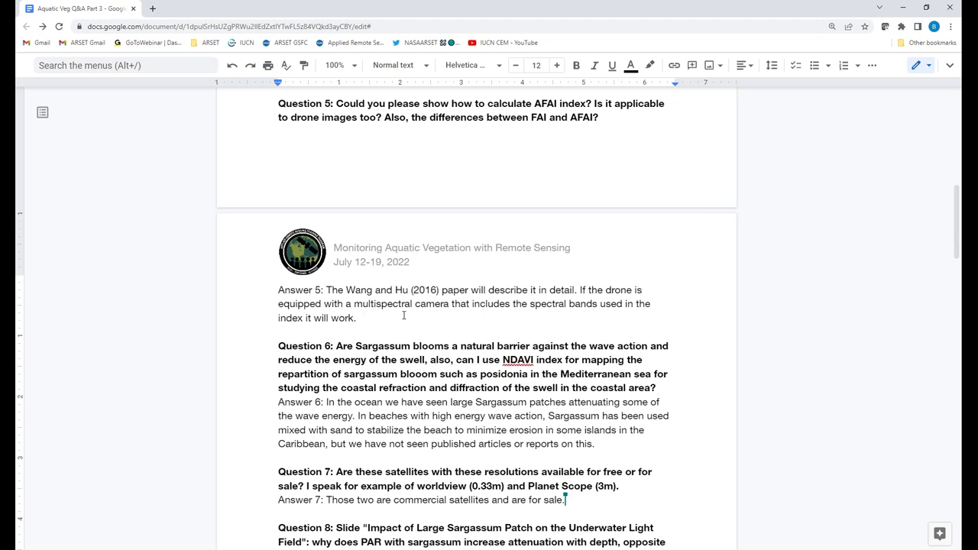
{"action": "type", "text": "THe RGB of droner cameras"}
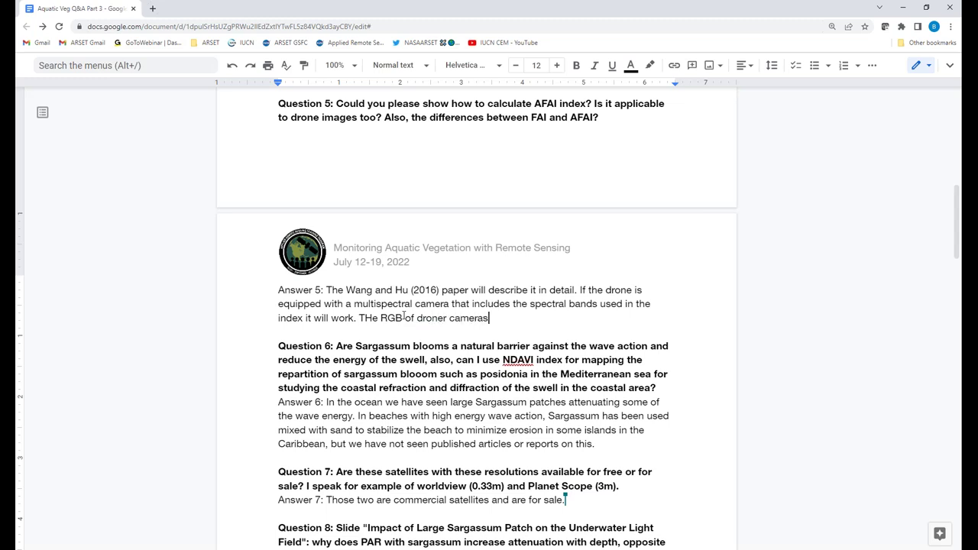
{"action": "key", "text": "ctrl+Left"}
{"action": "key", "text": "BackSpace"}
{"action": "key", "text": "Right"}
{"action": "key", "text": "Right"}
{"action": "key", "text": "Right"}
{"action": "key", "text": "Right"}
{"action": "key", "text": "Right"}
{"action": "key", "text": "Right"}
{"action": "key", "text": "Right"}
{"action": "key", "text": "Right"}
{"action": "type", "text": "may not have the "}
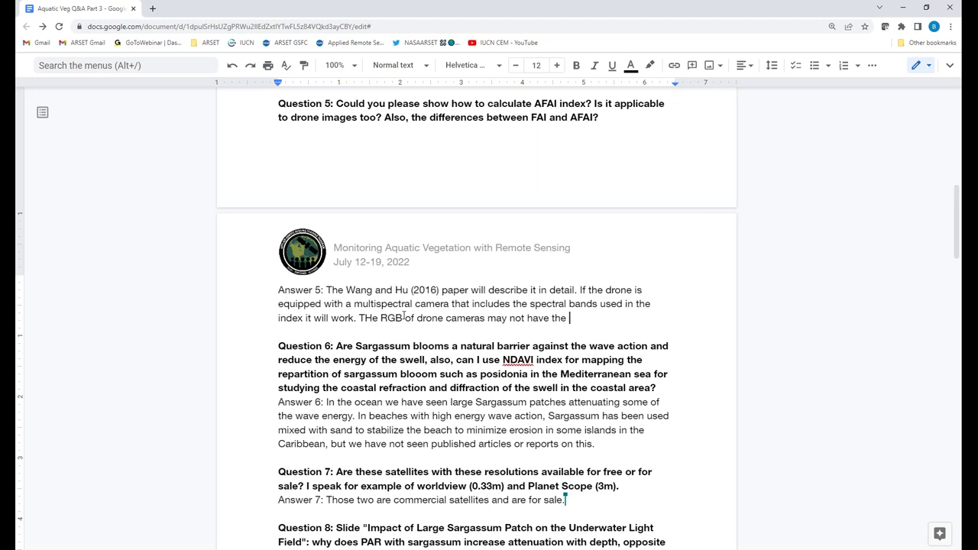
{"action": "type", "text": "IR bands"}
{"action": "key", "text": "BackSpace"}
{"action": "type", "text": "."}
Step: Correct "THe" to "The" in Answer 5 and extend that sentence with "needed to calculate the index."
{"action": "left_click", "coordinate": [371, 318]}
{"action": "key", "text": "BackSpace"}
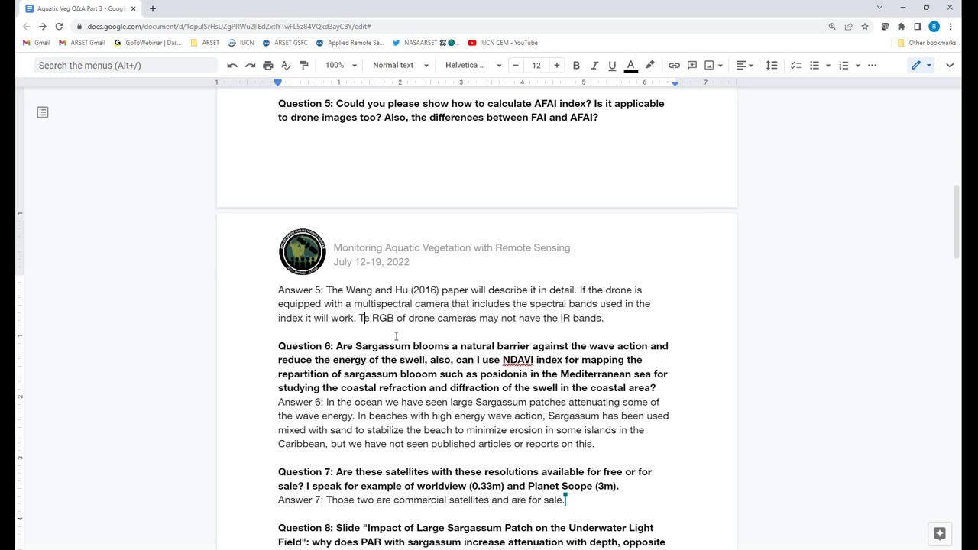
{"action": "type", "text": "h"}
{"action": "key", "text": "BackSpace"}
{"action": "key", "text": "BackSpace"}
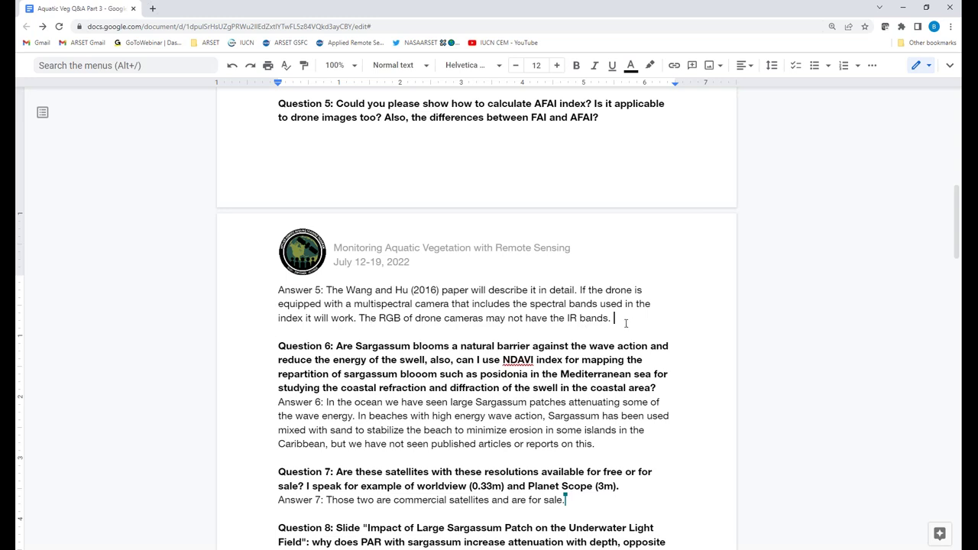
{"action": "type", "text": "needed to calcul"}
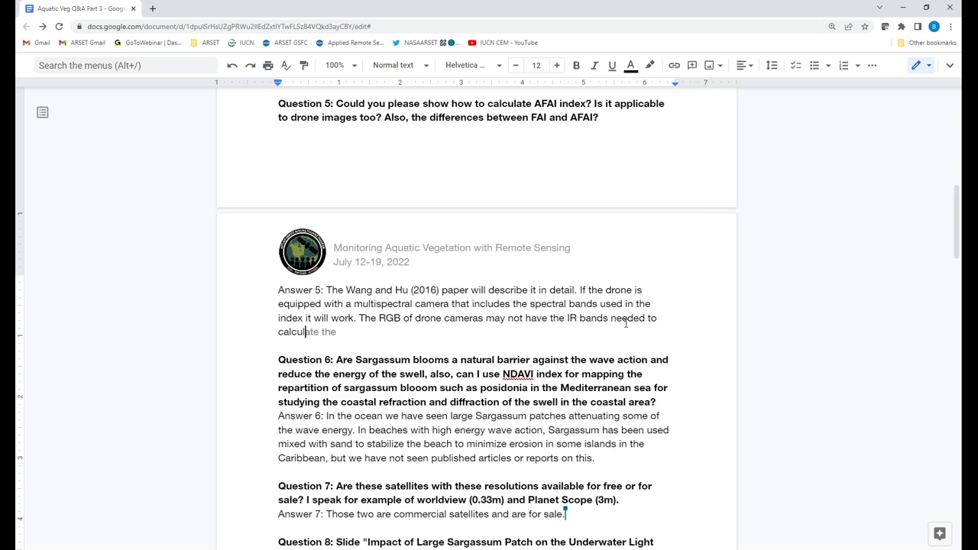
{"action": "type", "text": "ate the index. "}
{"action": "type", "text": "AFAI"}
{"action": "key", "text": "BackSpace"}
{"action": "key", "text": "BackSpace"}
{"action": "key", "text": "BackSpace"}
{"action": "key", "text": "BackSpace"}
{"action": "type", "text": "This applies to"}
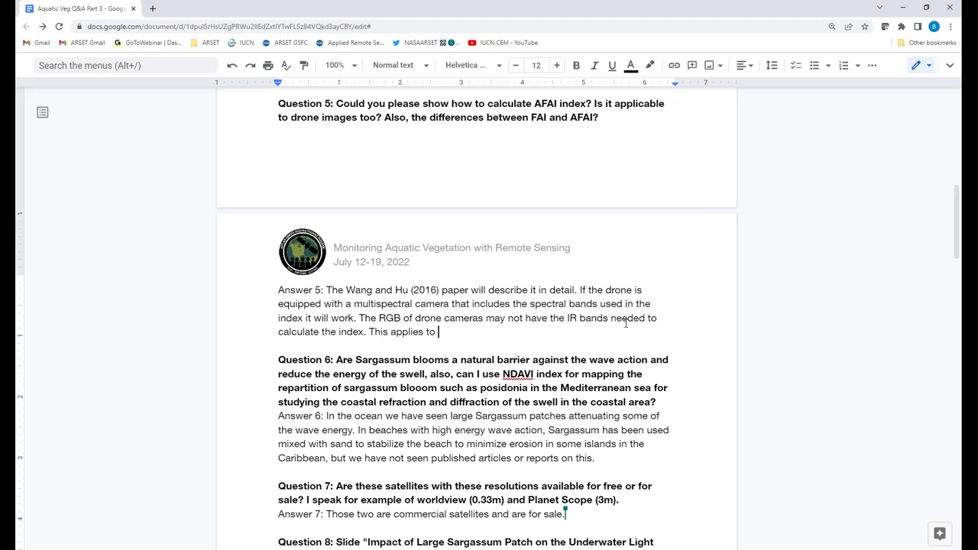
{"action": "key", "text": "BackSpace"}
{"action": "key", "text": "BackSpace"}
{"action": "key", "text": "BackSpace"}
{"action": "key", "text": "BackSpace"}
{"action": "key", "text": "BackSpace"}
{"action": "key", "text": "BackSpace"}
{"action": "key", "text": "BackSpace"}
{"action": "key", "text": "BackSpace"}
{"action": "key", "text": "BackSpace"}
{"action": "key", "text": "BackSpace"}
{"action": "key", "text": "BackSpace"}
{"action": "key", "text": "BackSpace"}
{"action": "key", "text": "BackSpace"}
{"action": "key", "text": "BackSpace"}
{"action": "key", "text": "BackSpace"}
{"action": "key", "text": "BackSpace"}
Step: Append to Answer 5 "You will need to cloud and land mask these images."
{"action": "type", "text": "You will need to cloud an"}
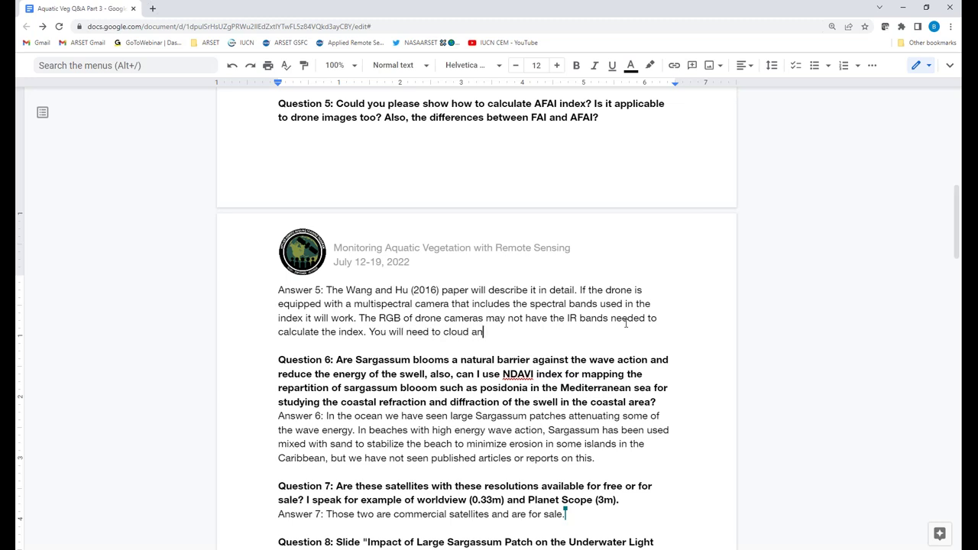
{"action": "type", "text": "d land mask these images."}
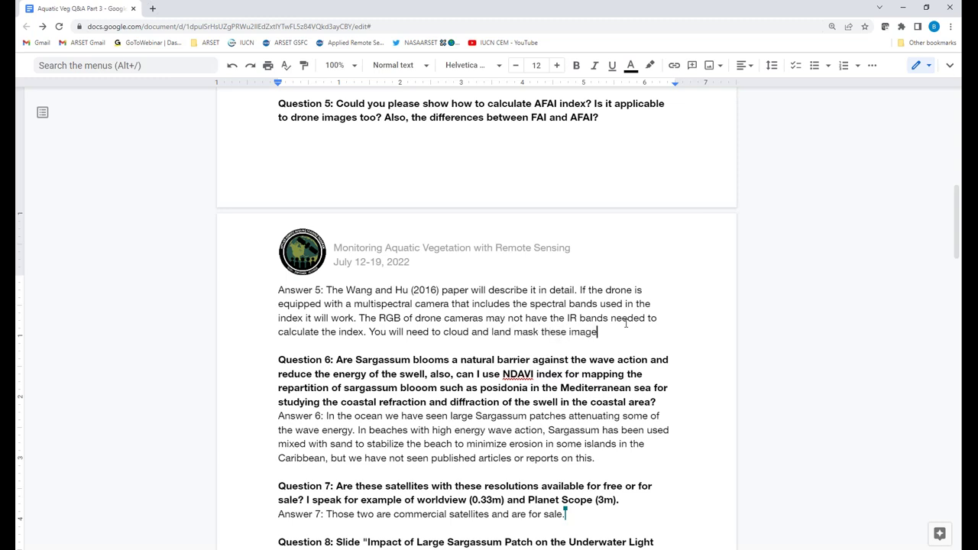
{"action": "key", "text": "BackSpace"}
{"action": "key", "text": "BackSpace"}
{"action": "type", "text": "."}
Step: Extend the masking sentence in Answer 5 with "in the preprocessing before applying the algorithm."
{"action": "key", "text": "BackSpace"}
{"action": "key", "text": "BackSpace"}
{"action": "type", "text": "in the pre"}
{"action": "type", "text": "pro"}
{"action": "type", "text": "cessing "}
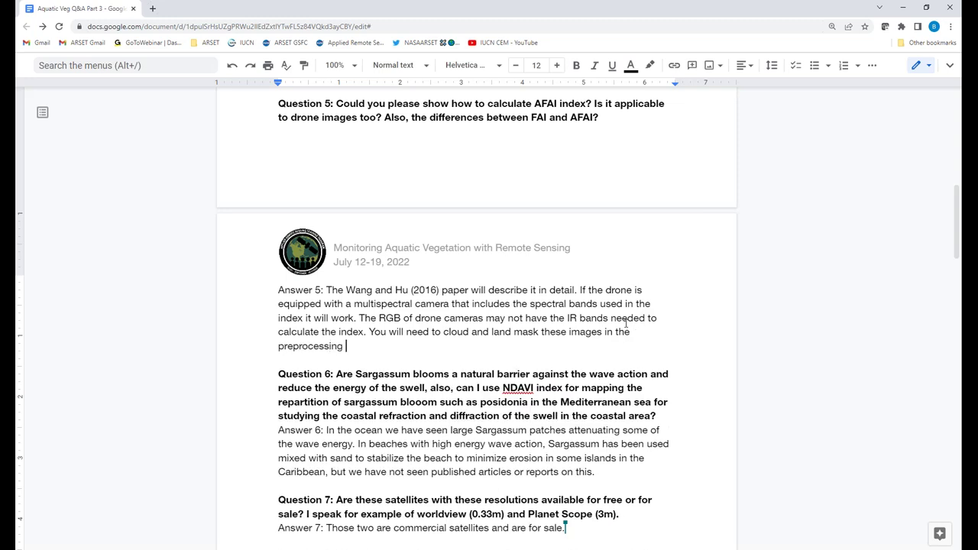
{"action": "type", "text": "f"}
{"action": "key", "text": "BackSpace"}
{"action": "type", "text": "before a"}
{"action": "type", "text": "ppli"}
{"action": "type", "text": "ng the alo"}
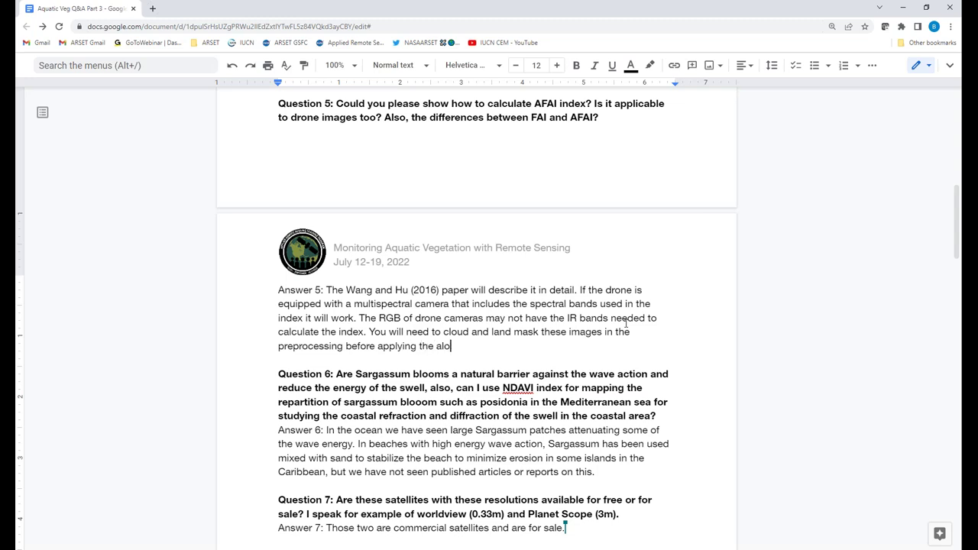
{"action": "type", "text": "grithm."}
Step: Append to Answer 5 "Sun glint and other factors should be addressed too."
{"action": "type", "text": "Sun glint and "}
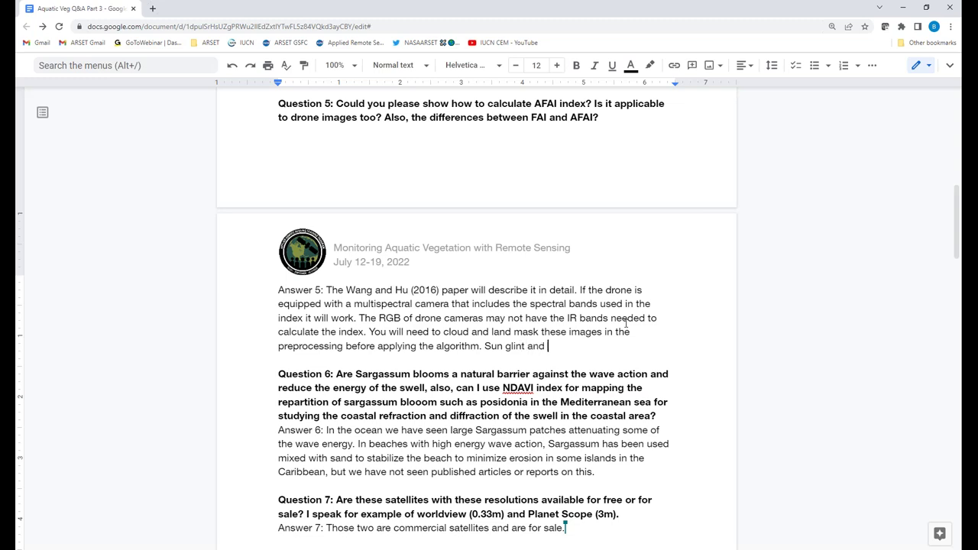
{"action": "type", "text": "other factor"}
{"action": "key", "text": "BackSpace"}
{"action": "type", "text": "s shuod"}
{"action": "key", "text": "BackSpace"}
{"action": "key", "text": "BackSpace"}
{"action": "key", "text": "BackSpace"}
{"action": "key", "text": "BackSpace"}
{"action": "type", "text": "ould be "}
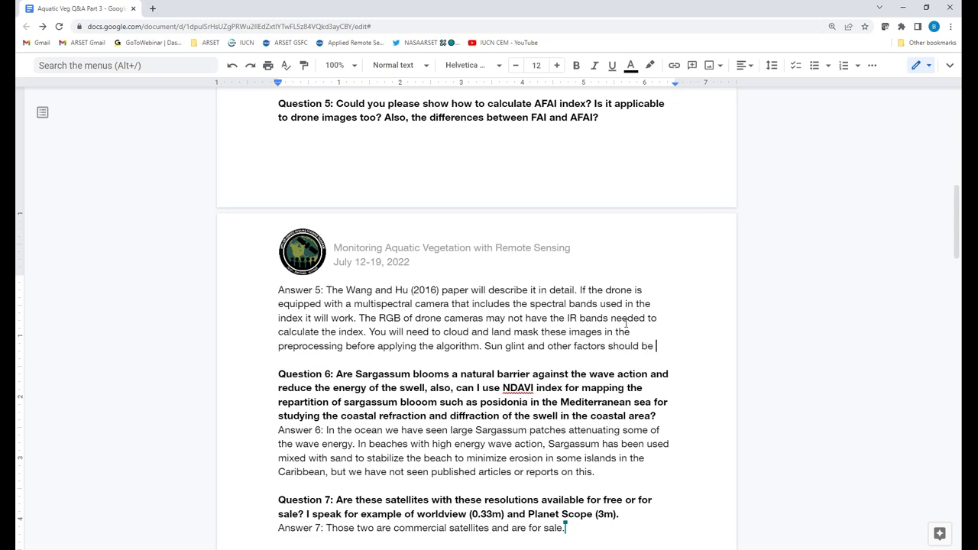
{"action": "type", "text": "addressed too."}
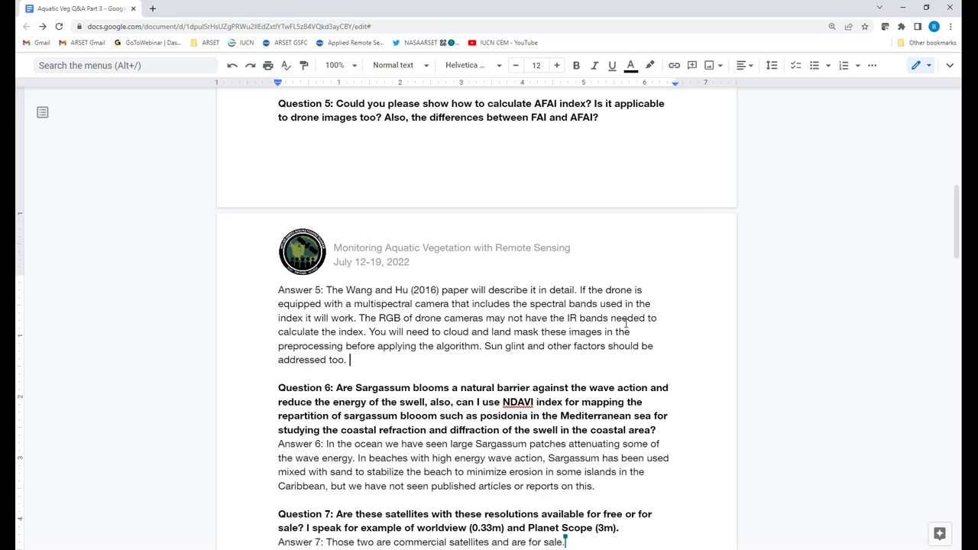
Step: Change "stabilize the beach" to "stabilize the slope of the beach" in Answer 6
{"action": "left_click", "coordinate": [530, 430]}
{"action": "scroll", "coordinate": [530, 430], "scroll_direction": "down", "scroll_amount": 4}
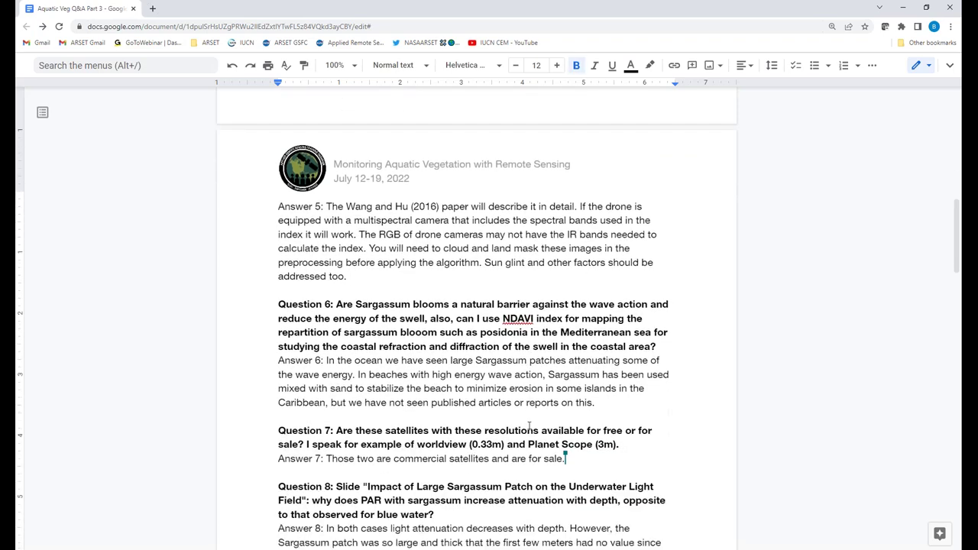
{"action": "scroll", "coordinate": [528, 427], "scroll_direction": "down", "scroll_amount": 1}
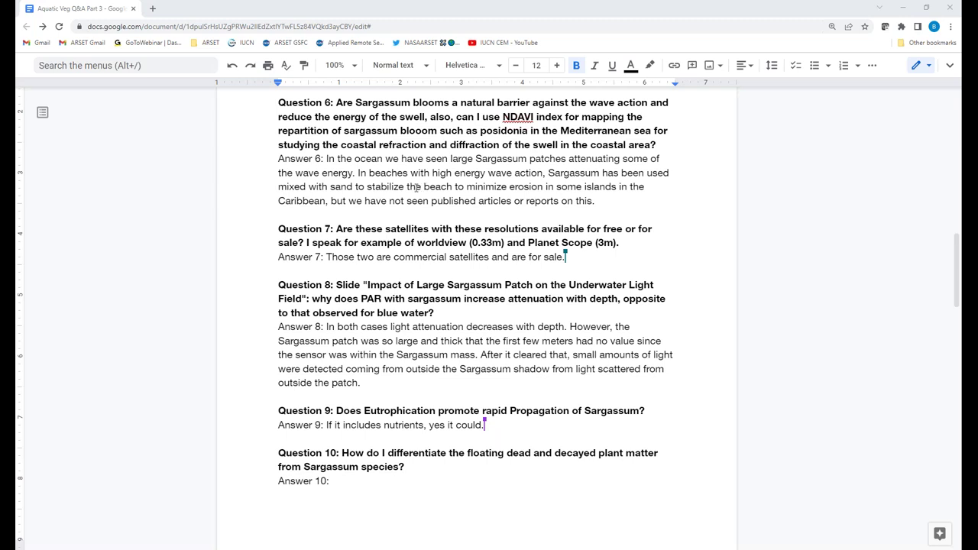
{"action": "left_click", "coordinate": [425, 186]}
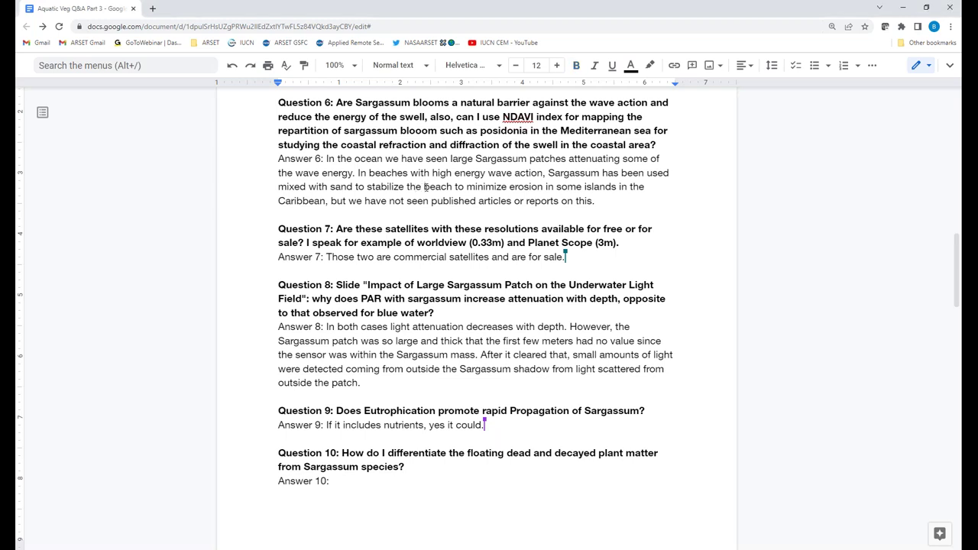
{"action": "type", "text": "slope of "}
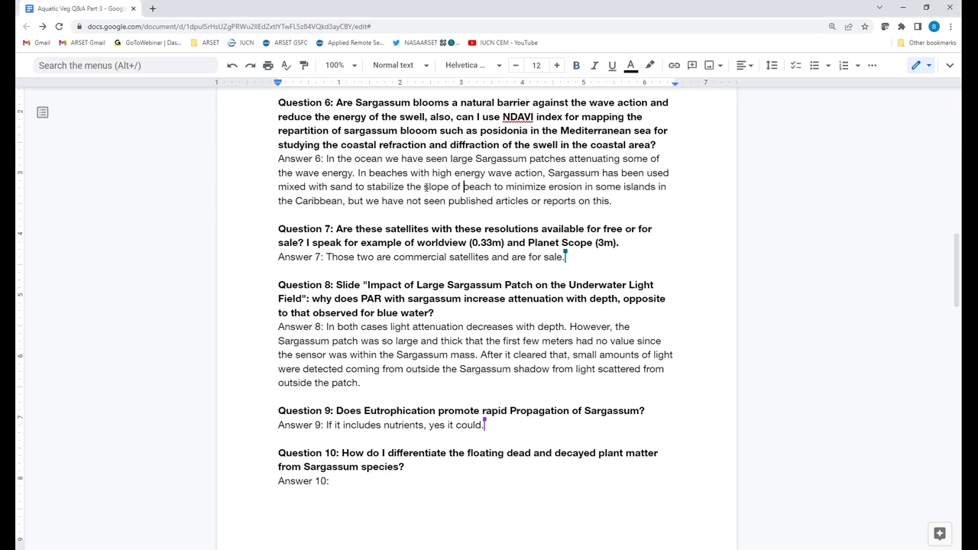
{"action": "type", "text": "the"}
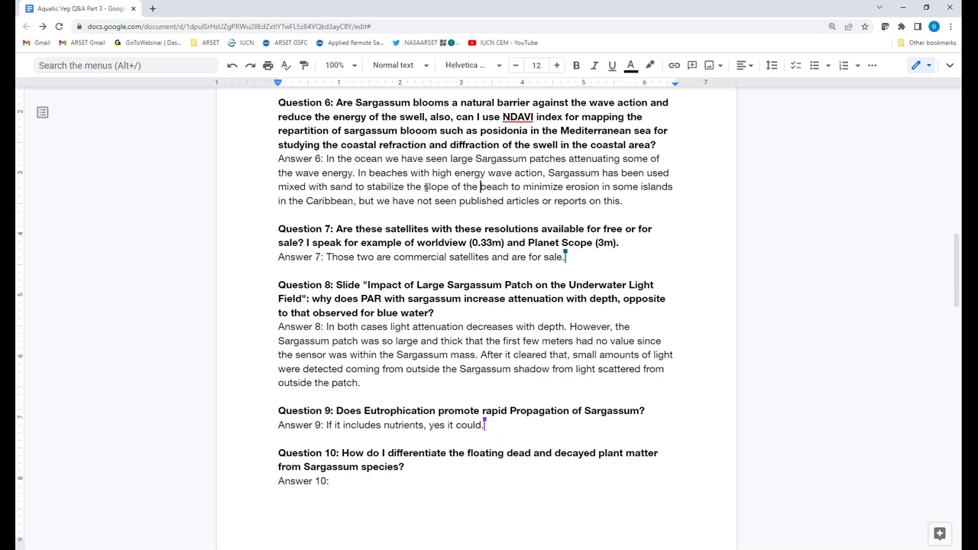
Step: Start a new sentence at the end of Answer 6 reading "NDAVI and NDVI used the blue band"
{"action": "left_click", "coordinate": [635, 201]}
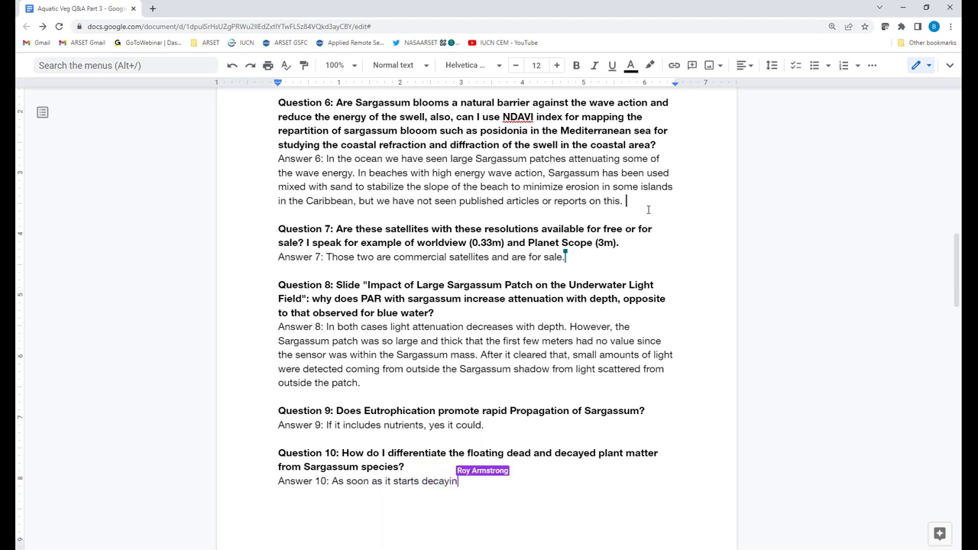
{"action": "type", "text": "NDAVI"}
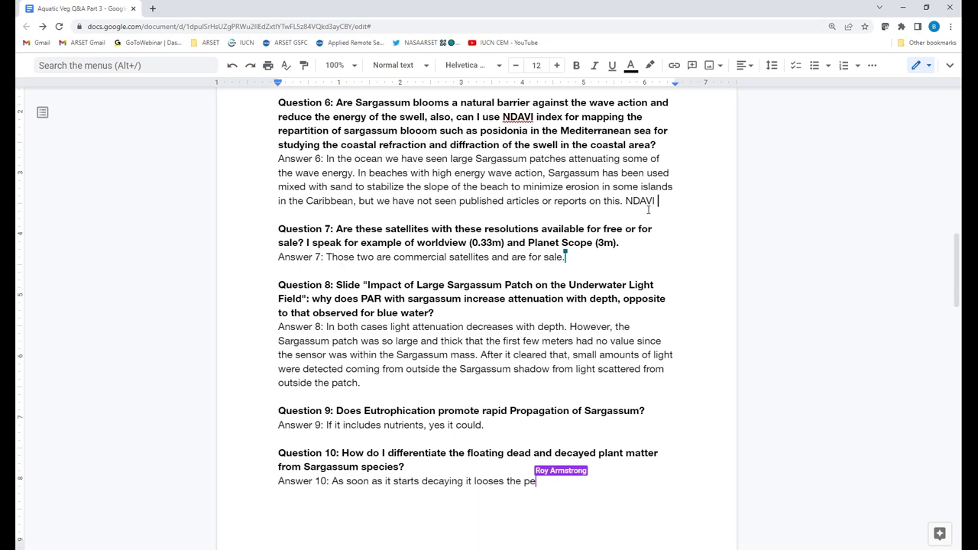
{"action": "type", "text": "and "}
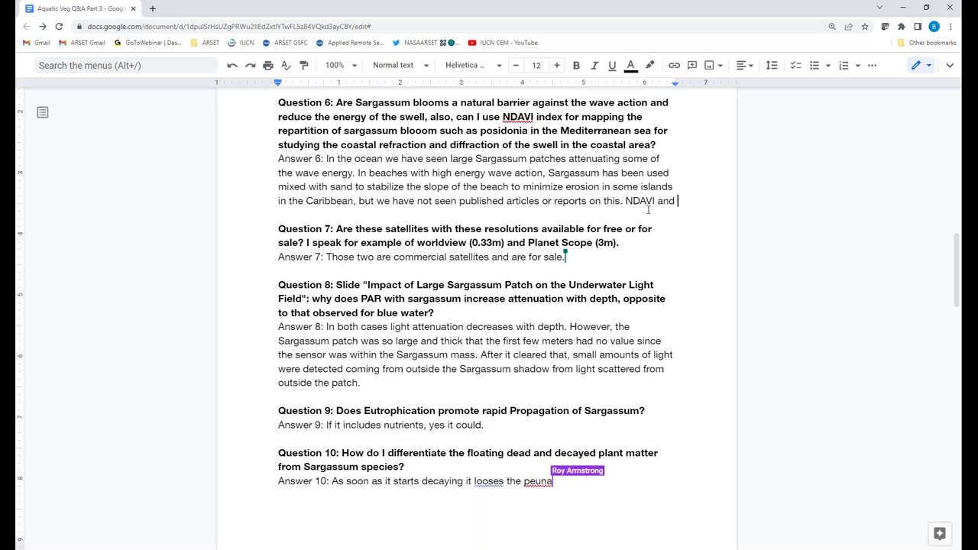
{"action": "type", "text": "NDVI"}
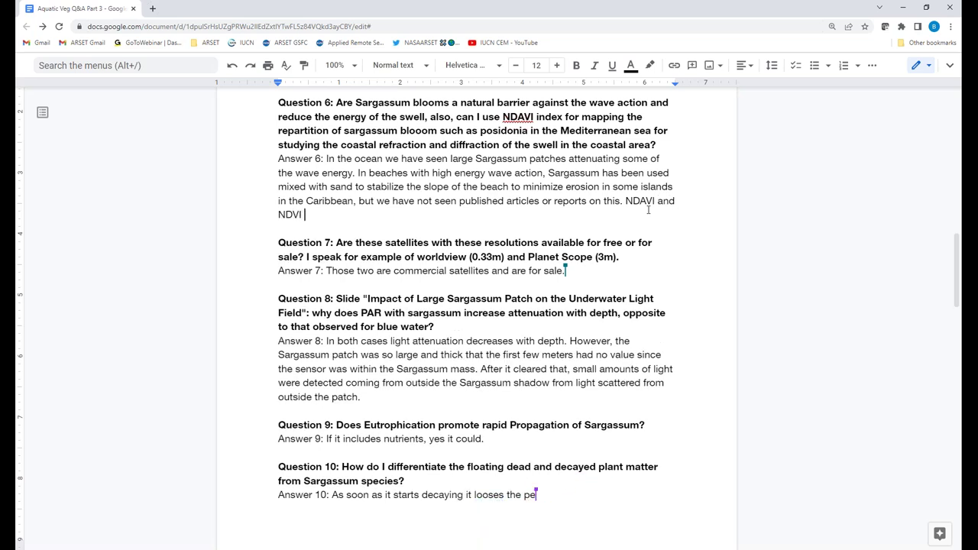
{"action": "key", "text": "BackSpace"}
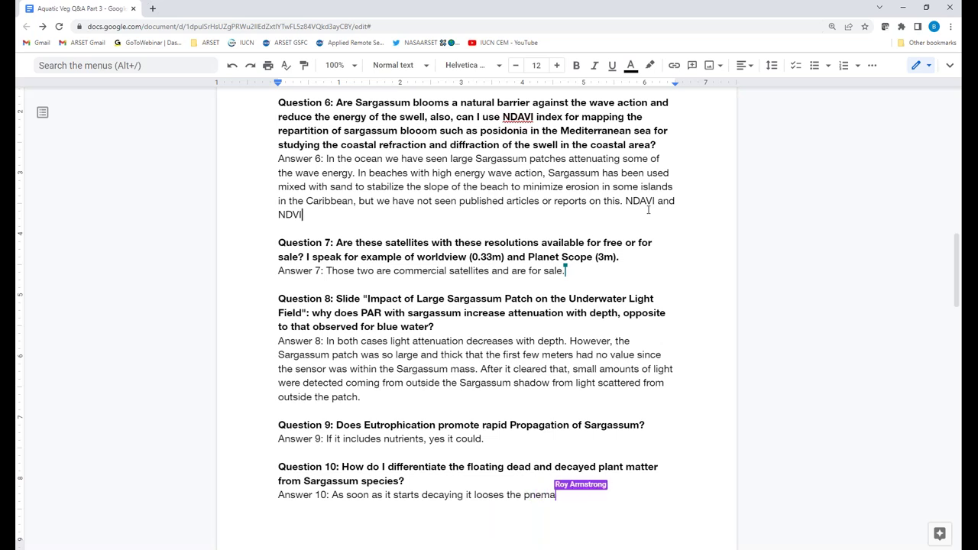
{"action": "type", "text": ","}
{"action": "key", "text": "BackSpace"}
{"action": "key", "text": "BackSpace"}
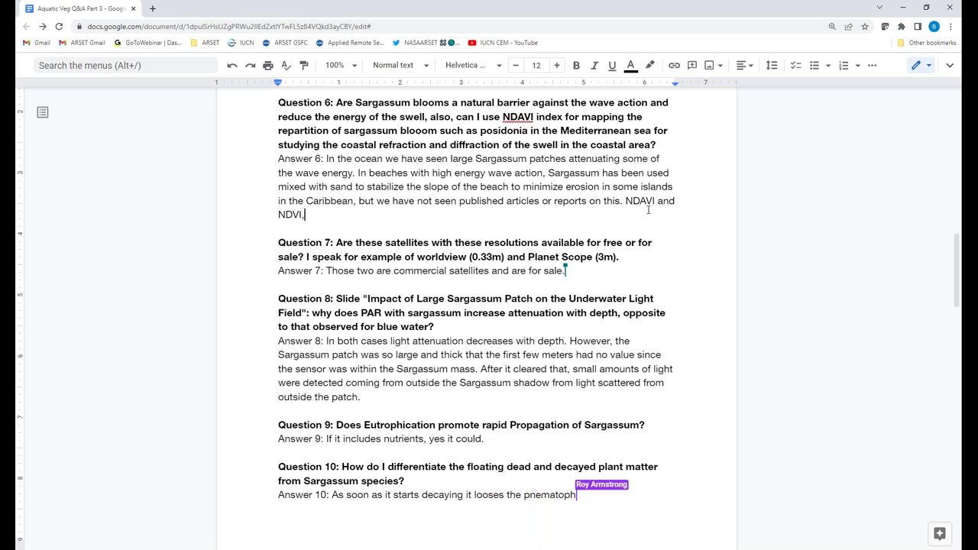
{"action": "type", "text": "used"}
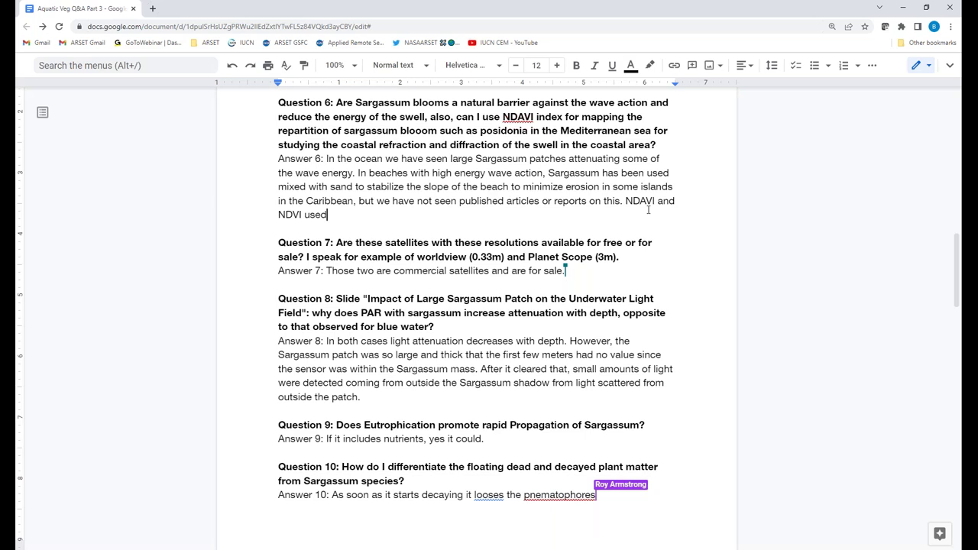
{"action": "type", "text": " the blue band"}
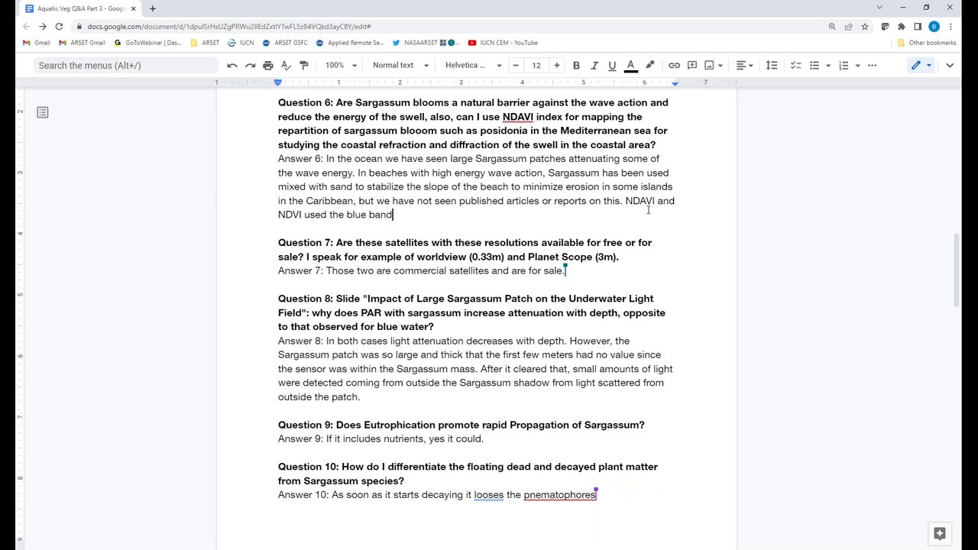
Step: Reword the start of Answer 6's last sentence to "NDAVI vs the NDVI uses the blue band"
{"action": "left_click", "coordinate": [671, 202]}
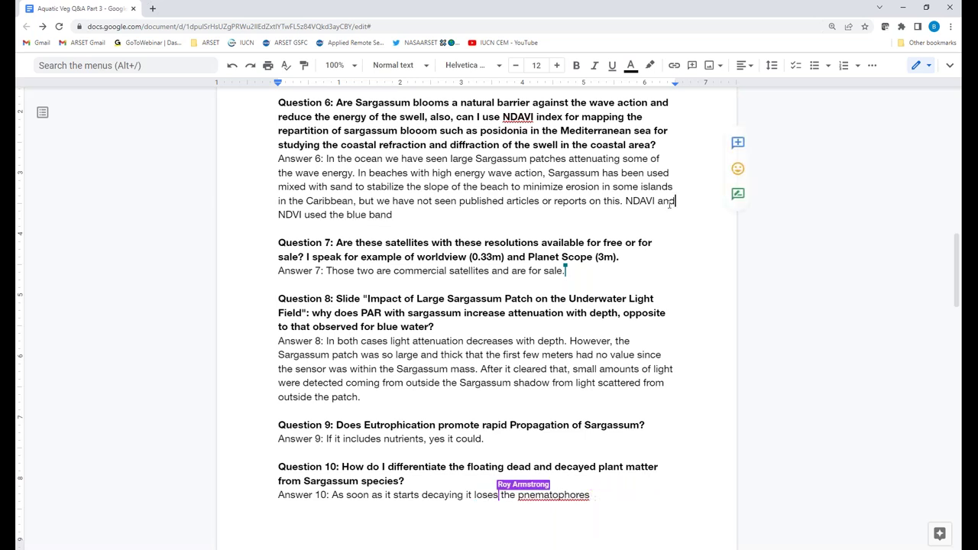
{"action": "key", "text": "BackSpace"}
{"action": "key", "text": "BackSpace"}
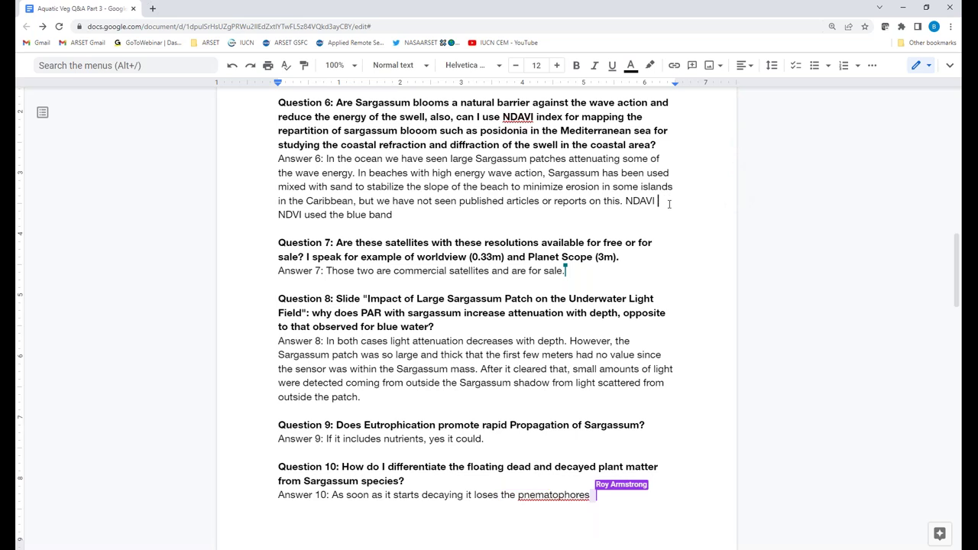
{"action": "type", "text": "vs the"}
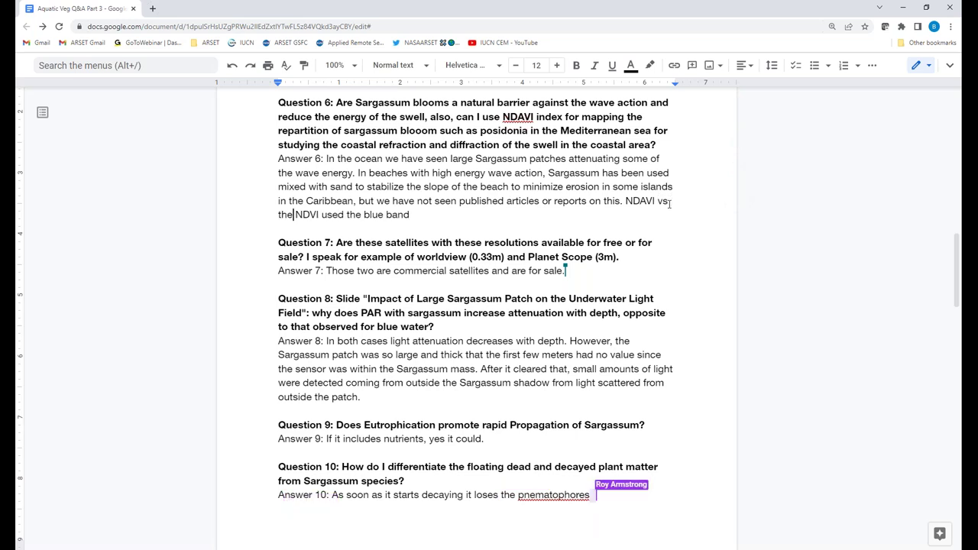
{"action": "left_click", "coordinate": [345, 215]}
{"action": "key", "text": "BackSpace"}
{"action": "type", "text": "s"}
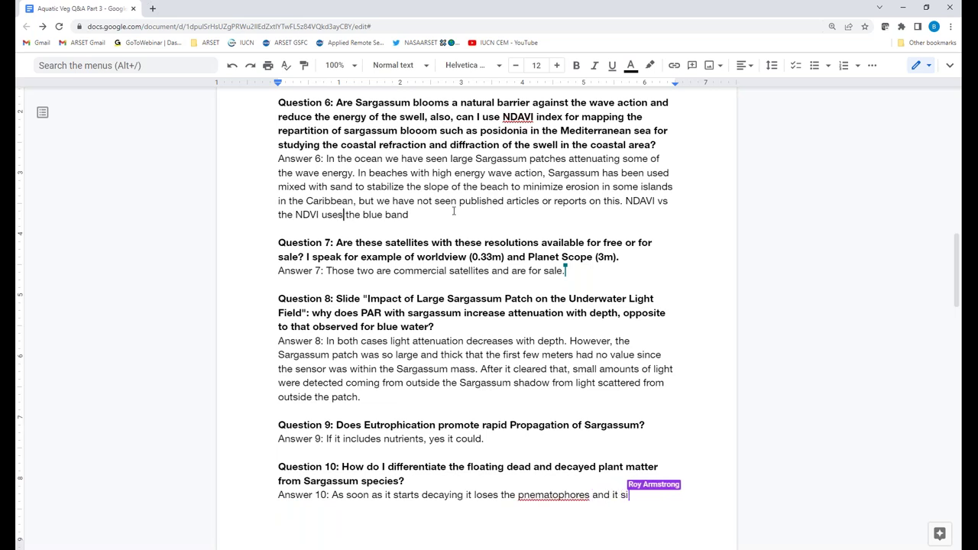
Step: Complete the last sentence of Answer 6 with "and is useful for detecting seagrass beds."
{"action": "left_click", "coordinate": [428, 216]}
{"action": "type", "text": "and is "}
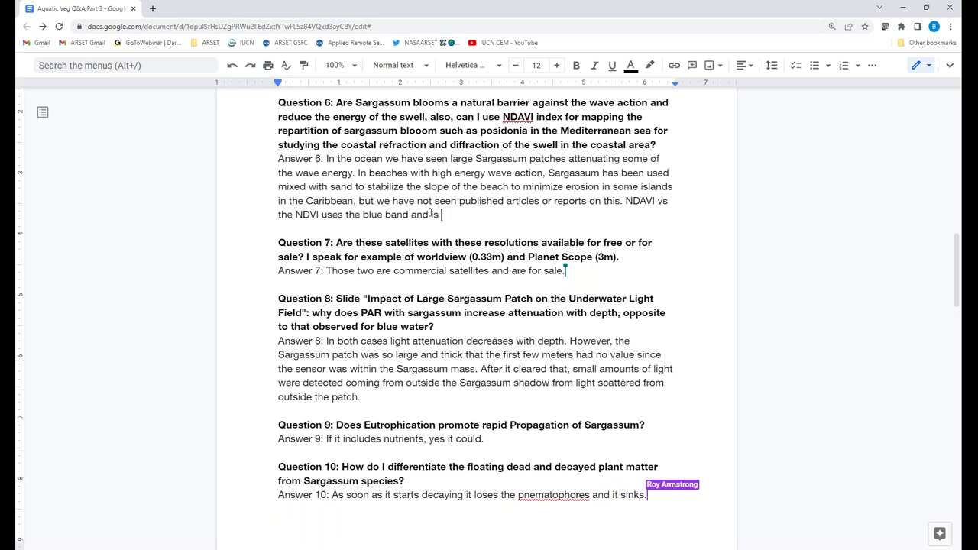
{"action": "type", "text": "useful f"}
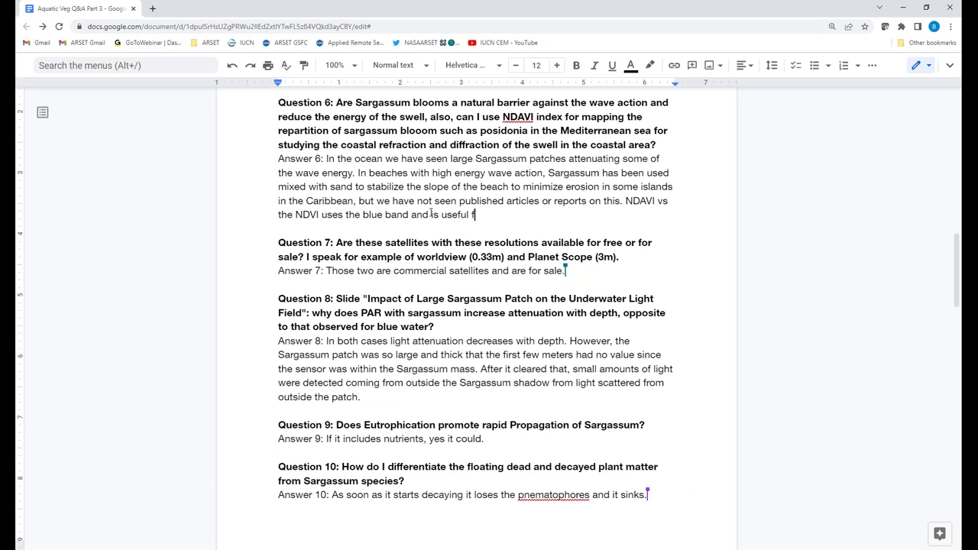
{"action": "type", "text": "or detecting seasgrass "}
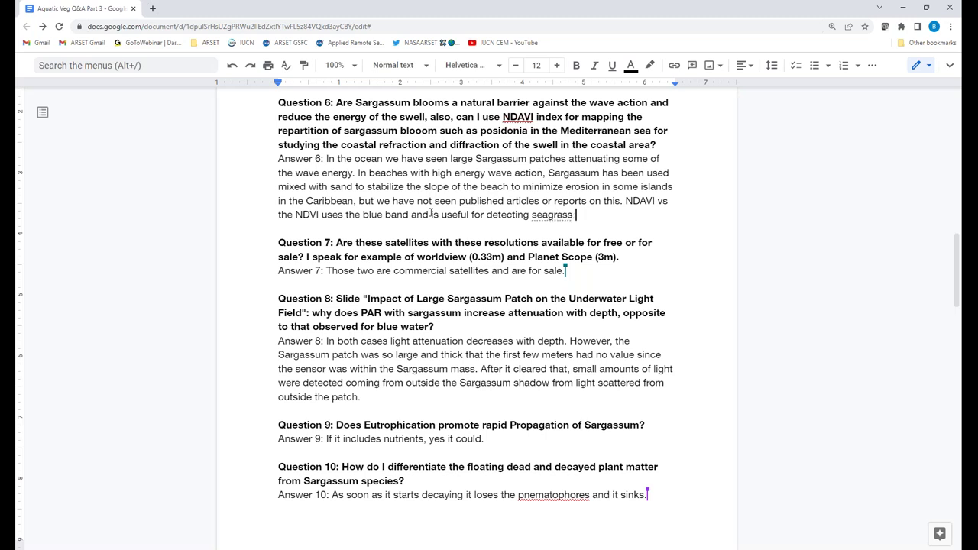
{"action": "type", "text": "beds."}
Step: Enclose "vs the NDVI" in parentheses in the last sentence of Answer 6
{"action": "left_click", "coordinate": [319, 215]}
{"action": "type", "text": ")"}
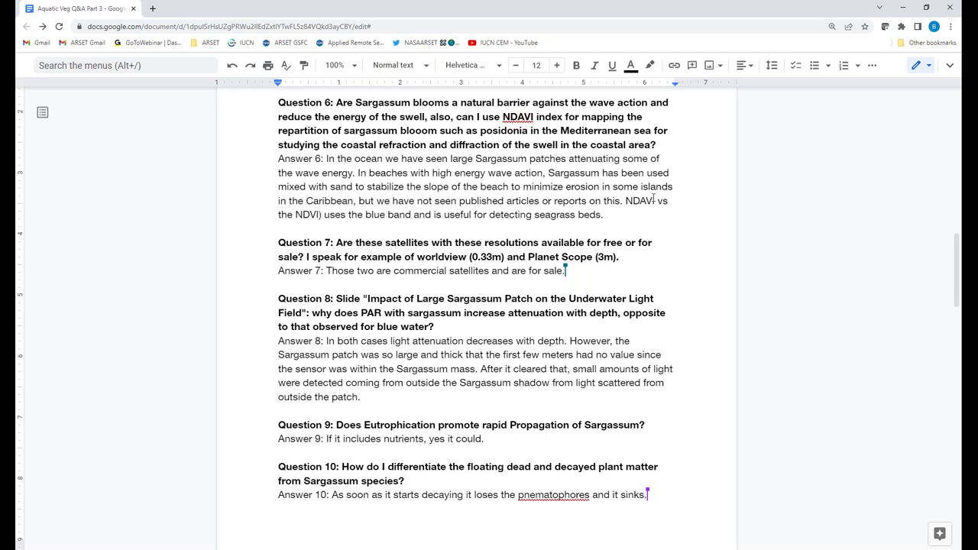
{"action": "left_click", "coordinate": [658, 200]}
{"action": "type", "text": "("}
{"action": "left_click", "coordinate": [635, 214]}
Step: Append to Answer 7 "It will depend on the size of your ROI that will determine the cost." and begin another sentence about research
{"action": "left_click", "coordinate": [455, 284]}
{"action": "scroll", "coordinate": [454, 283], "scroll_direction": "down", "scroll_amount": 3}
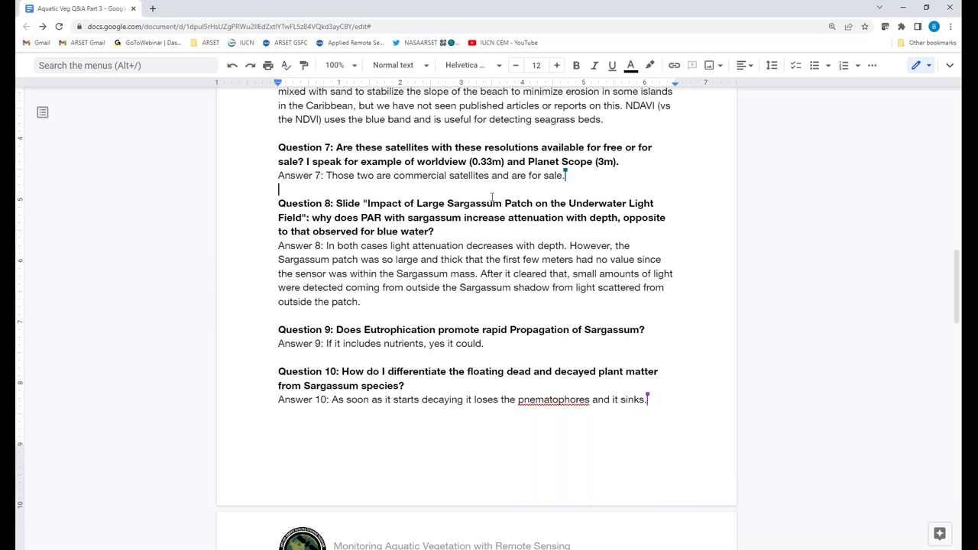
{"action": "left_click", "coordinate": [591, 177]}
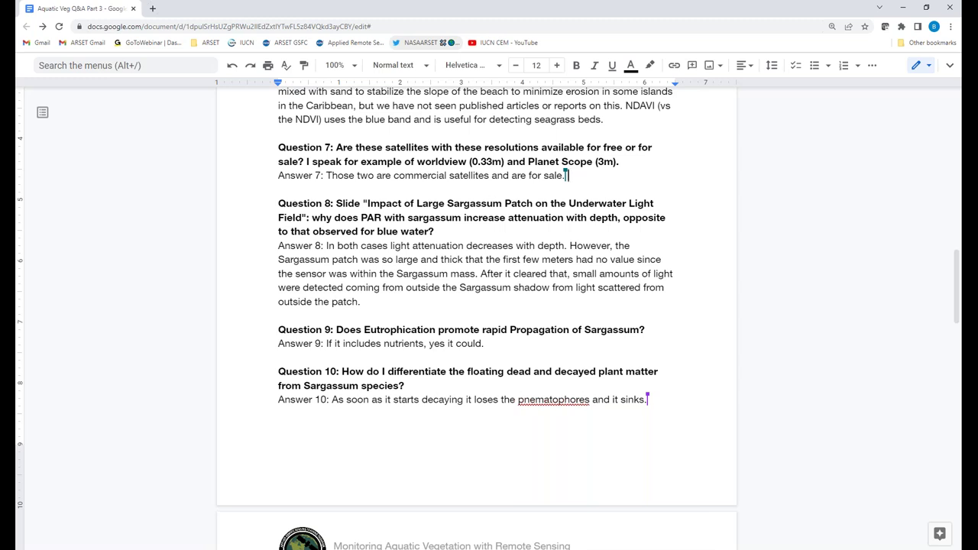
{"action": "type", "text": "It will depend on the six"}
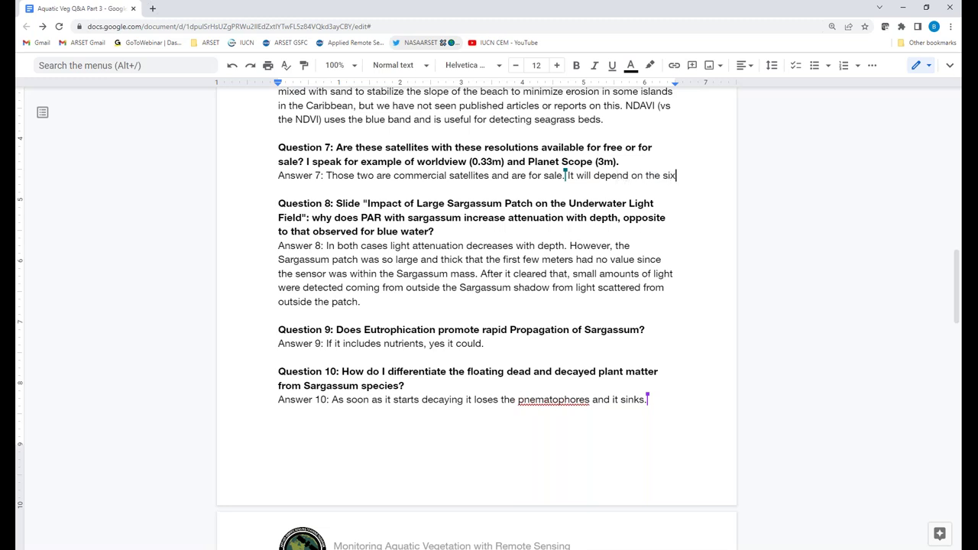
{"action": "key", "text": "BackSpace"}
{"action": "type", "text": "ze of y"}
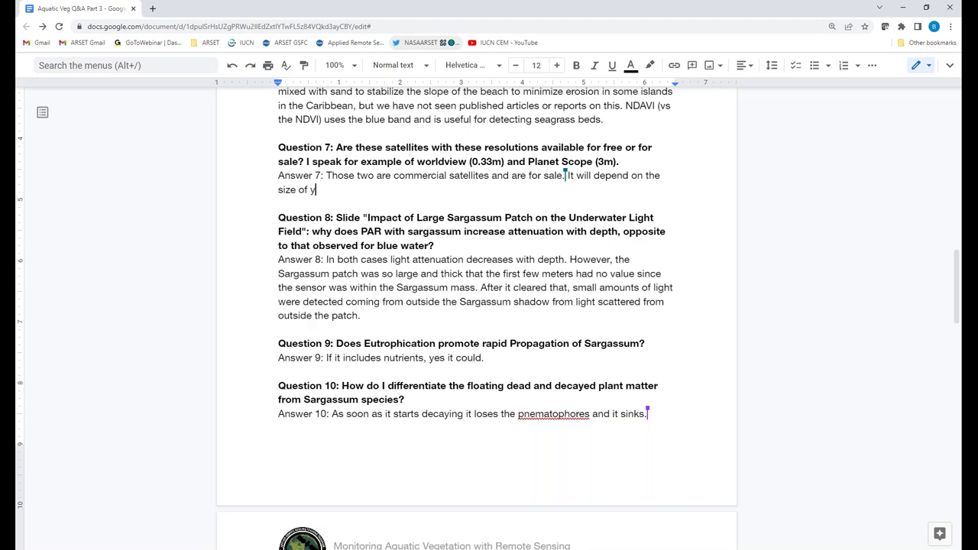
{"action": "type", "text": "our ROI that will dete"}
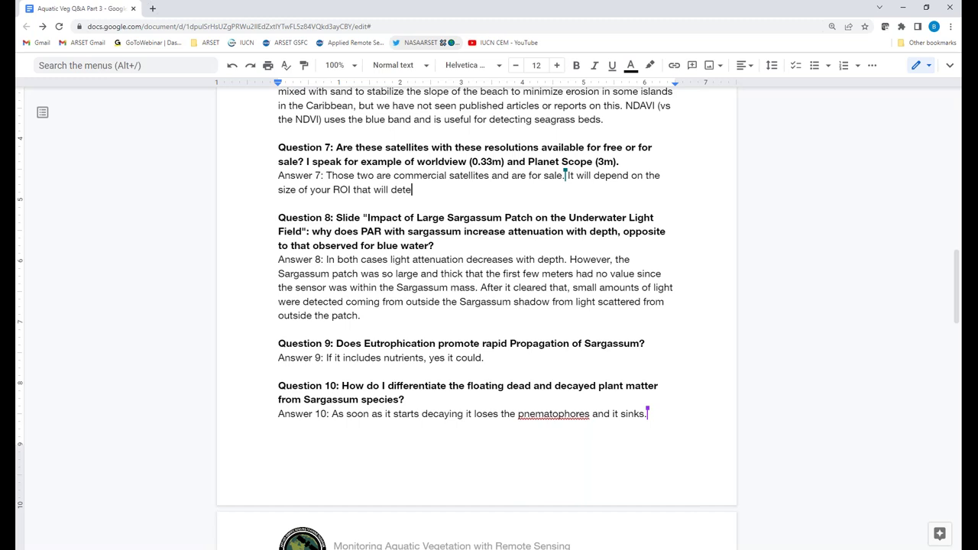
{"action": "type", "text": "rmine the cost. For esearch"}
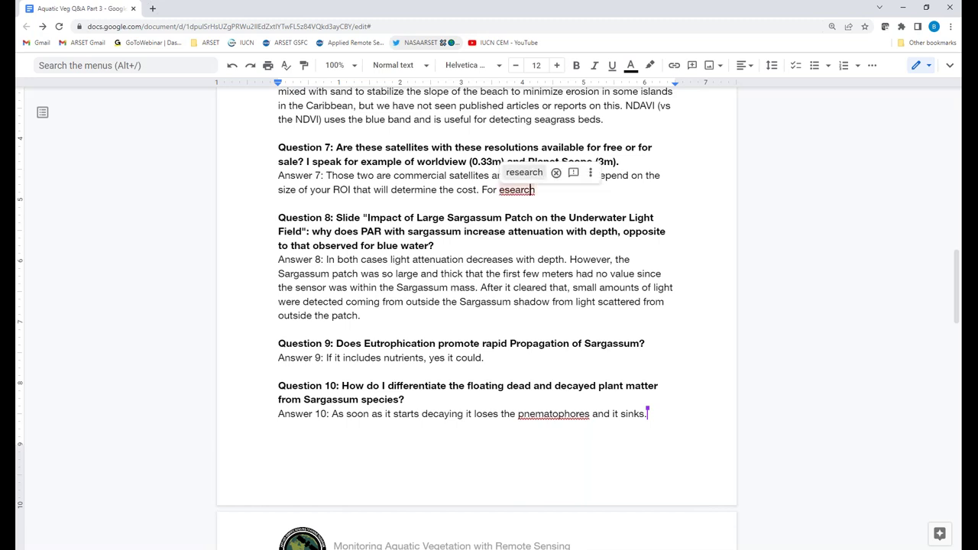
Step: Correct and finish the last sentence of Answer 7 as "For research, you can make requests to these providers."
{"action": "left_click", "coordinate": [499, 190]}
{"action": "type", "text": "r"}
{"action": "left_click", "coordinate": [551, 191]}
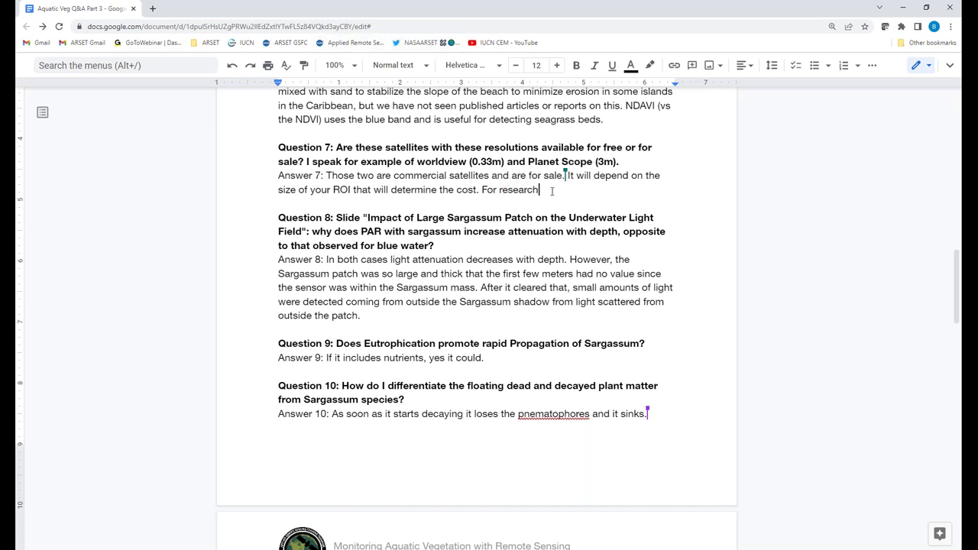
{"action": "type", "text": ", you can make requests "}
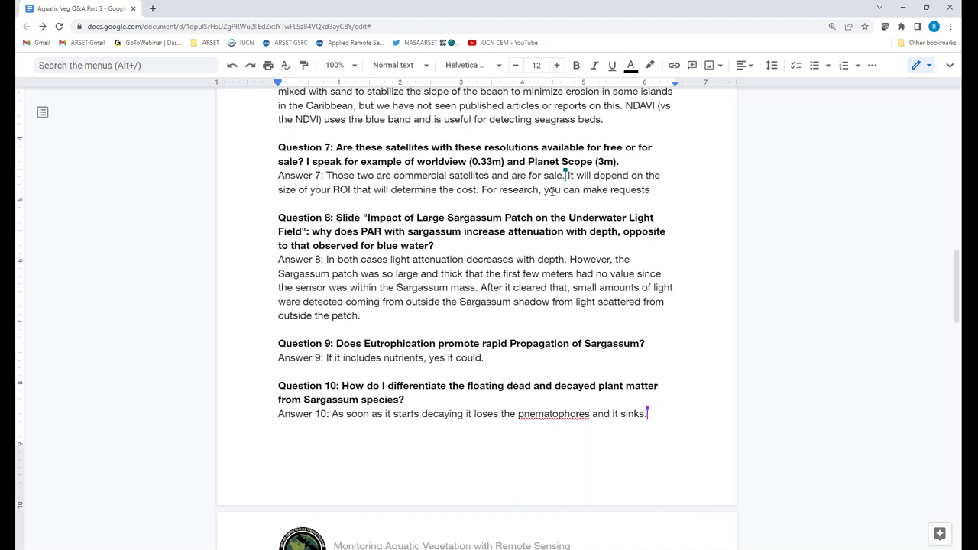
{"action": "type", "text": "to these"}
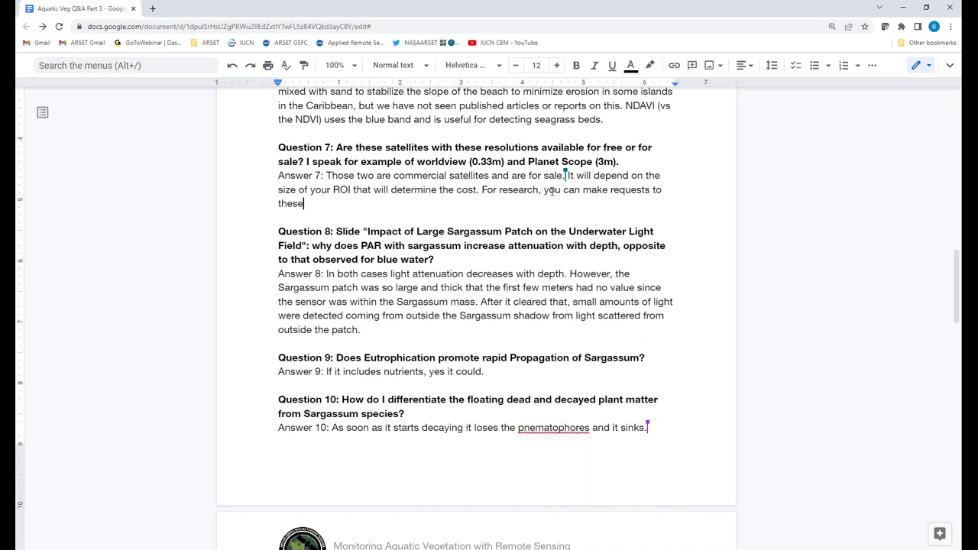
{"action": "type", "text": " providers."}
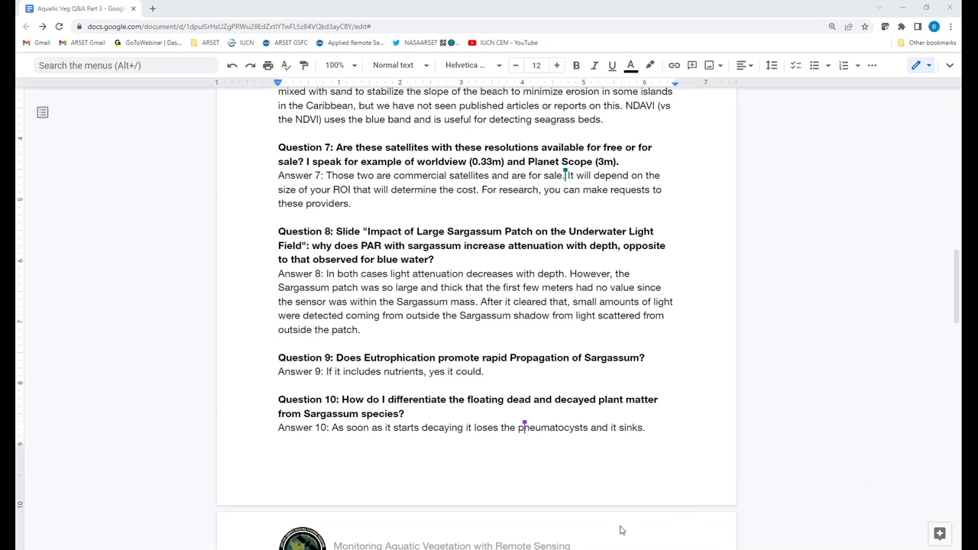
Step: Insert "thick" before "Sargassum mass" in Answer 8
{"action": "double_click", "coordinate": [390, 336]}
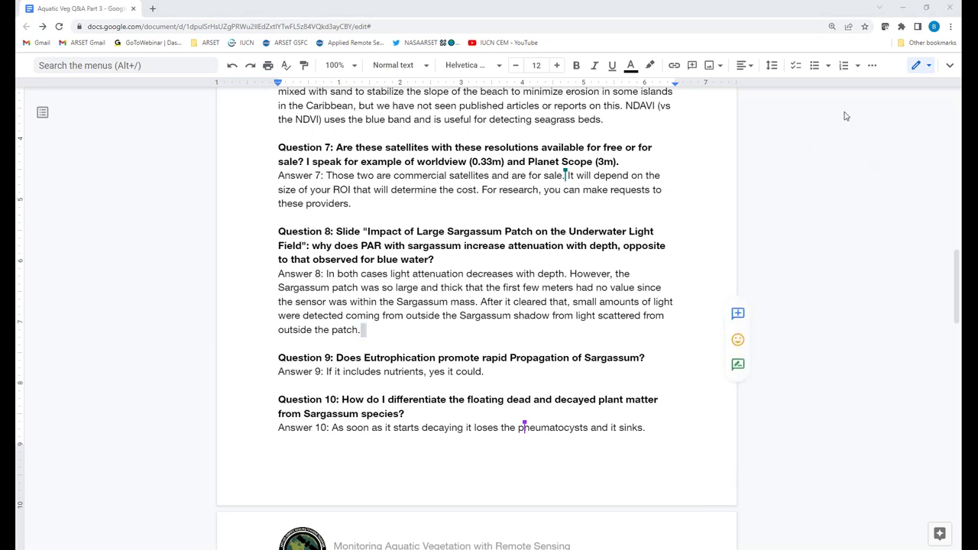
{"action": "left_click", "coordinate": [418, 330]}
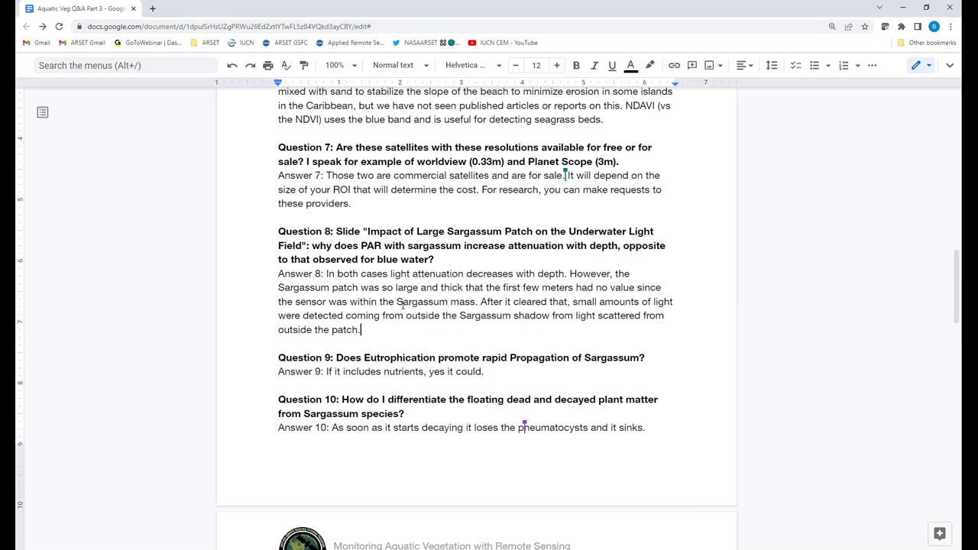
{"action": "left_click", "coordinate": [396, 301]}
{"action": "type", "text": "thi"}
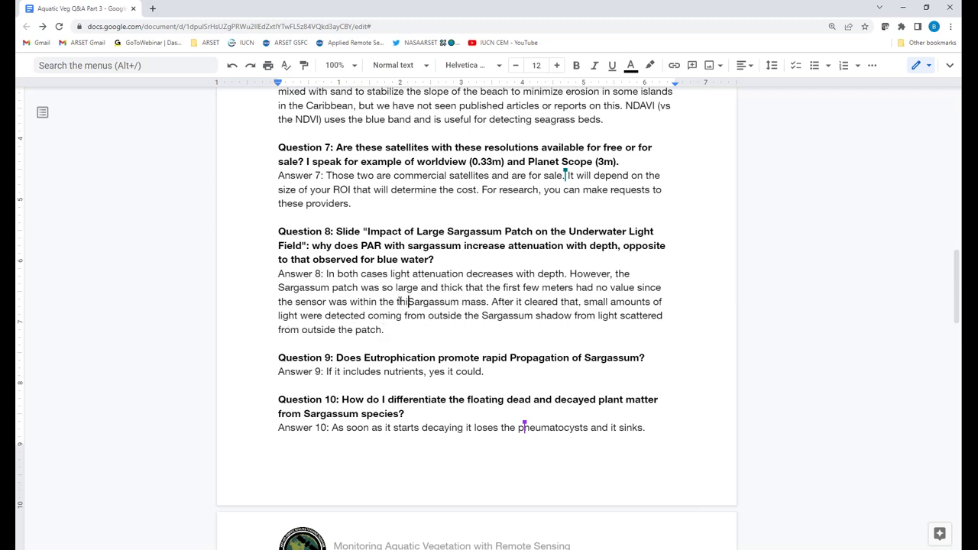
{"action": "type", "text": "ck"}
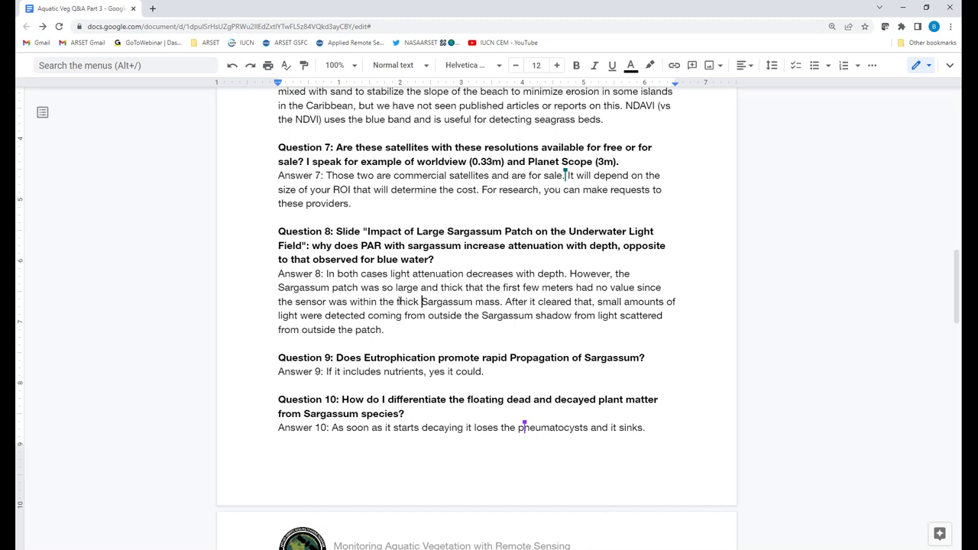
Step: Start a new sentence at the end of Answer 8 reading "No measurable light", with only the first letter capitalized
{"action": "left_click", "coordinate": [390, 330]}
{"action": "type", "text": "NO measurable light"}
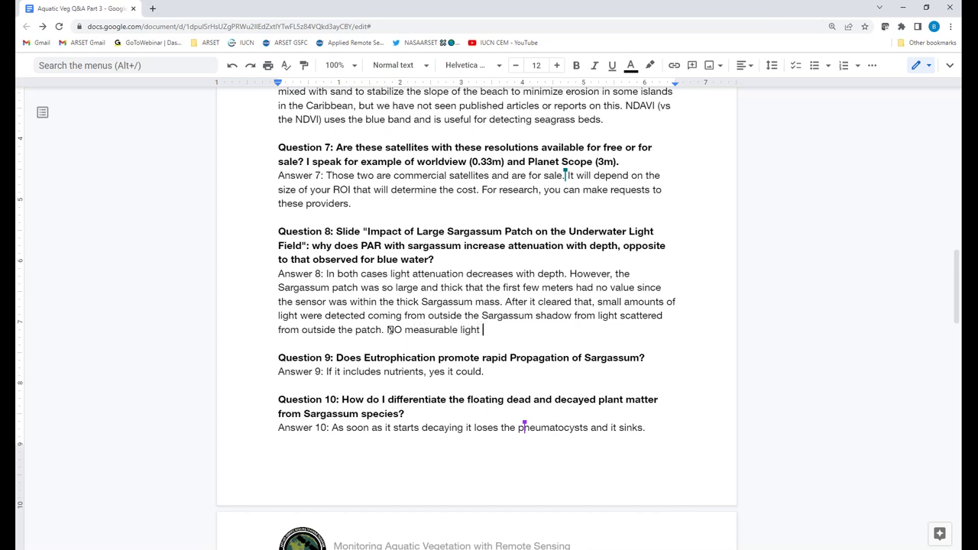
{"action": "key", "text": "Left"}
{"action": "key", "text": "Left"}
{"action": "key", "text": "Left"}
{"action": "key", "text": "Left"}
{"action": "key", "text": "Left"}
{"action": "key", "text": "Left"}
{"action": "key", "text": "Left"}
{"action": "key", "text": "Left"}
{"action": "key", "text": "Left"}
{"action": "key", "text": "Left"}
{"action": "key", "text": "Left"}
{"action": "key", "text": "Right"}
{"action": "key", "text": "Right"}
{"action": "key", "text": "BackSpace"}
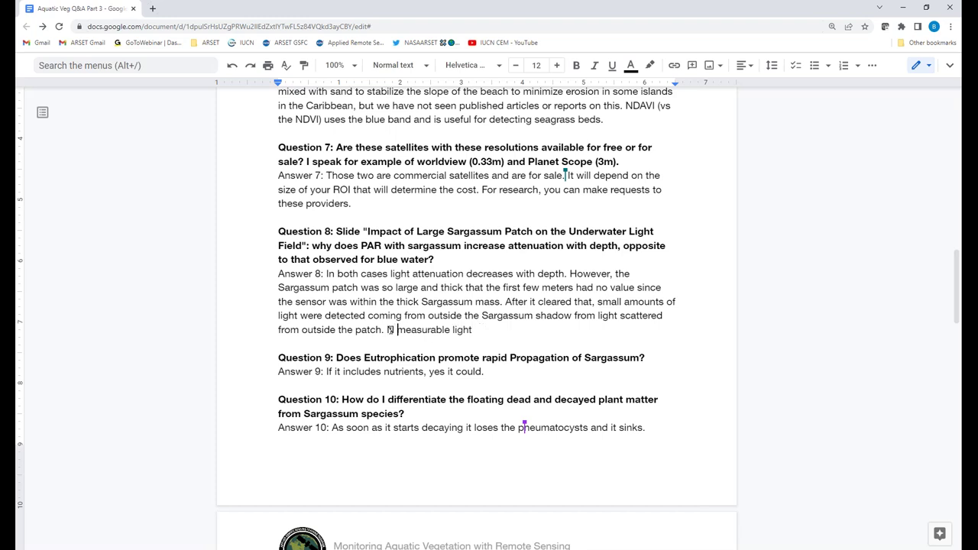
{"action": "type", "text": "o"}
Step: Complete the last sentence of Answer 8 with "could be detected directly under the patch."
{"action": "key", "text": "ctrl+Right"}
{"action": "key", "text": "ctrl+Right"}
{"action": "key", "text": "Right"}
{"action": "key", "text": "Right"}
{"action": "key", "text": "Right"}
{"action": "type", "text": "could b"}
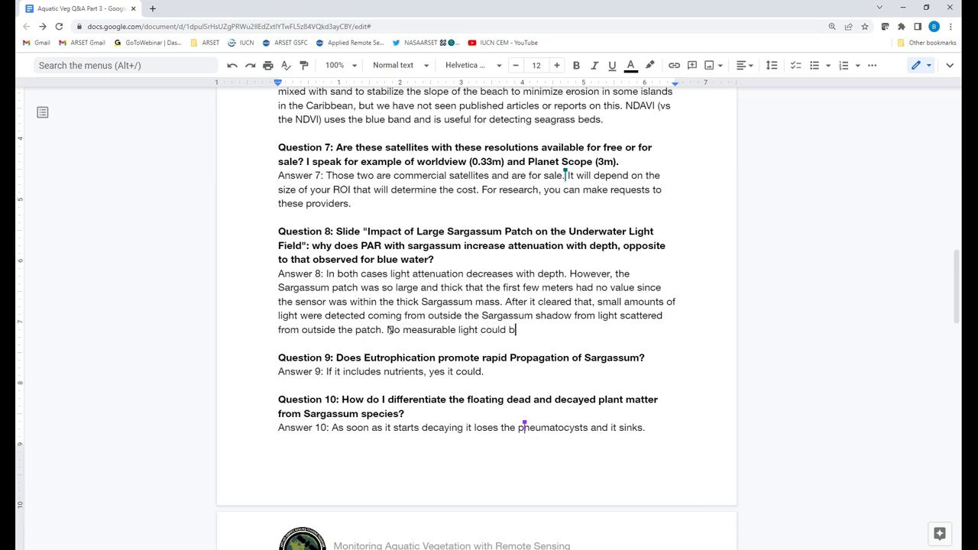
{"action": "type", "text": "e detected directly under the pa"}
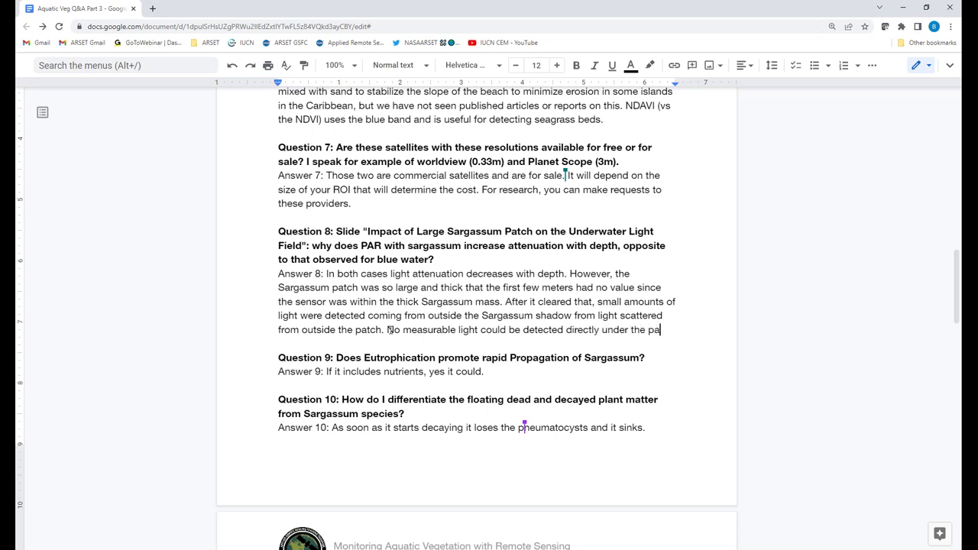
{"action": "type", "text": "tch."}
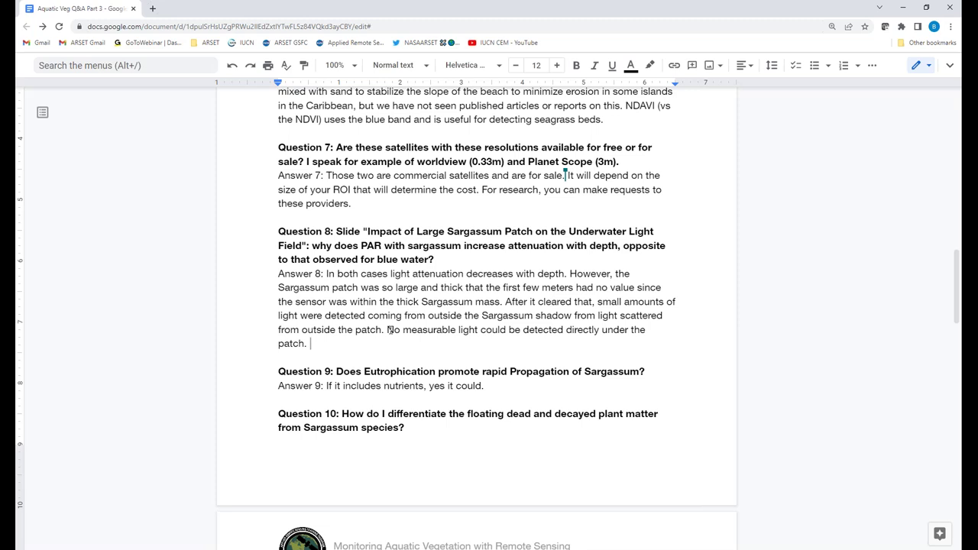
Step: Insert "a constant supply of" before "nutrients" in Answer 9
{"action": "left_click", "coordinate": [502, 382]}
{"action": "scroll", "coordinate": [502, 382], "scroll_direction": "down", "scroll_amount": 3}
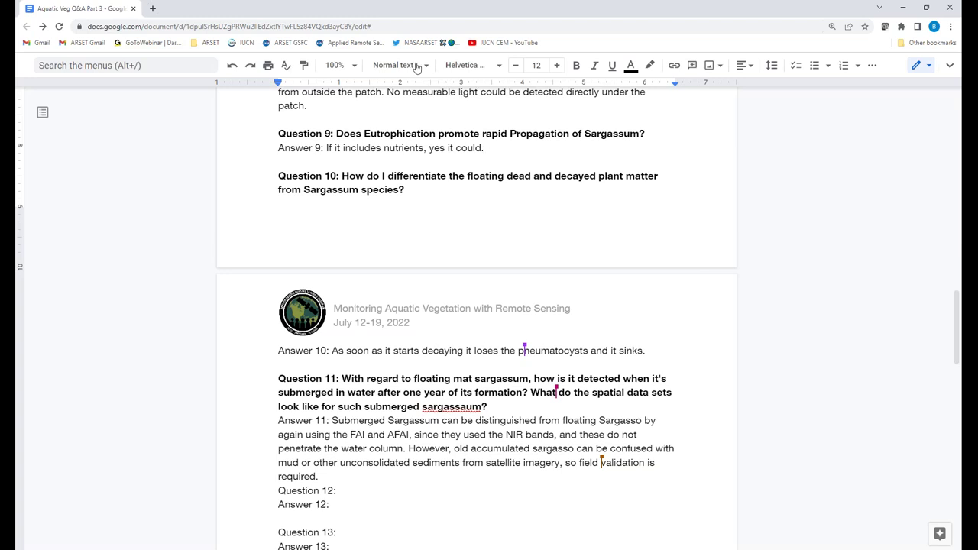
{"action": "left_click", "coordinate": [385, 148]}
{"action": "type", "text": "a consius"}
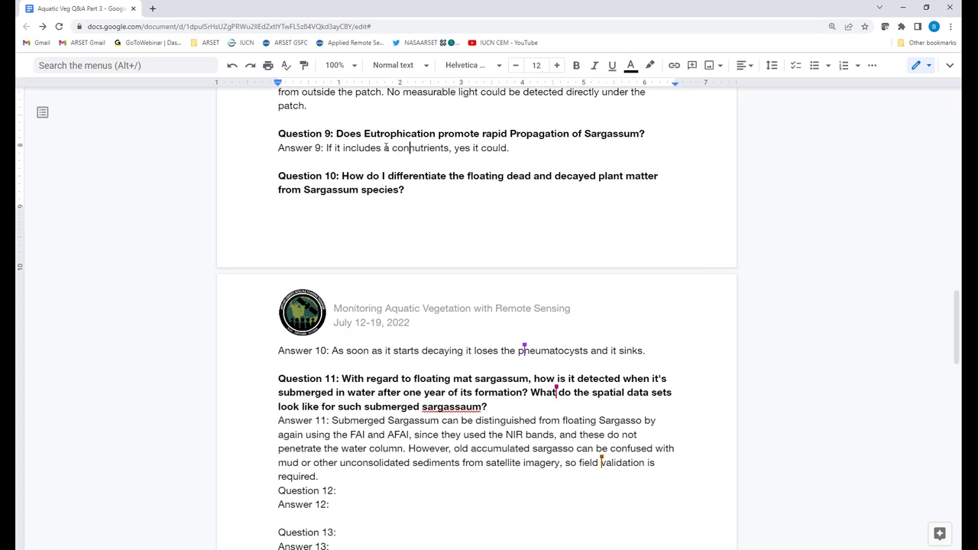
{"action": "key", "text": "BackSpace"}
{"action": "key", "text": "BackSpace"}
{"action": "key", "text": "BackSpace"}
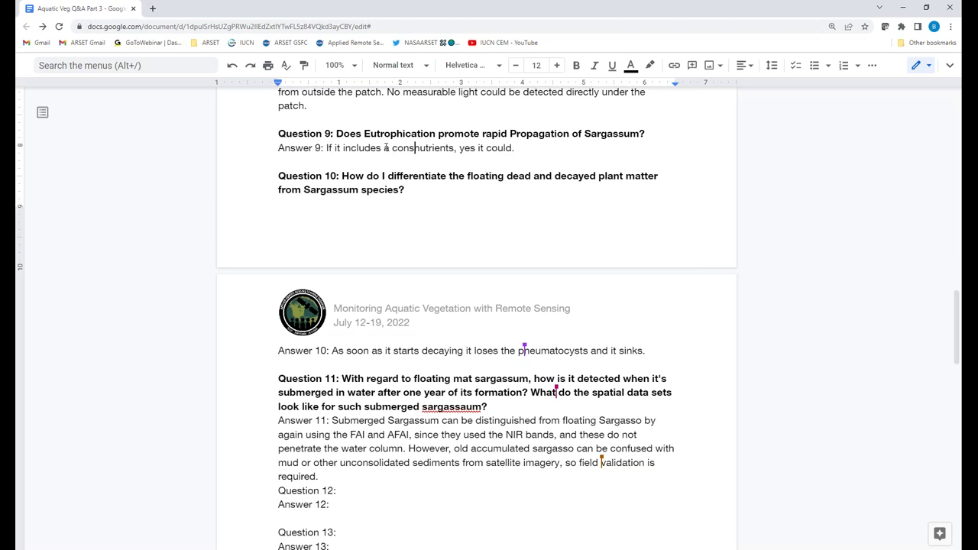
{"action": "type", "text": "tant sup"}
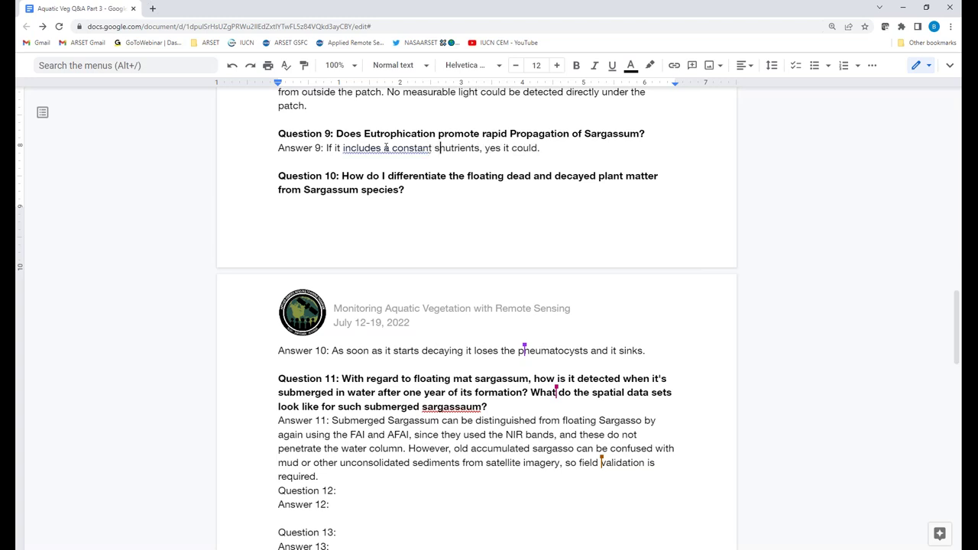
{"action": "type", "text": "ply "}
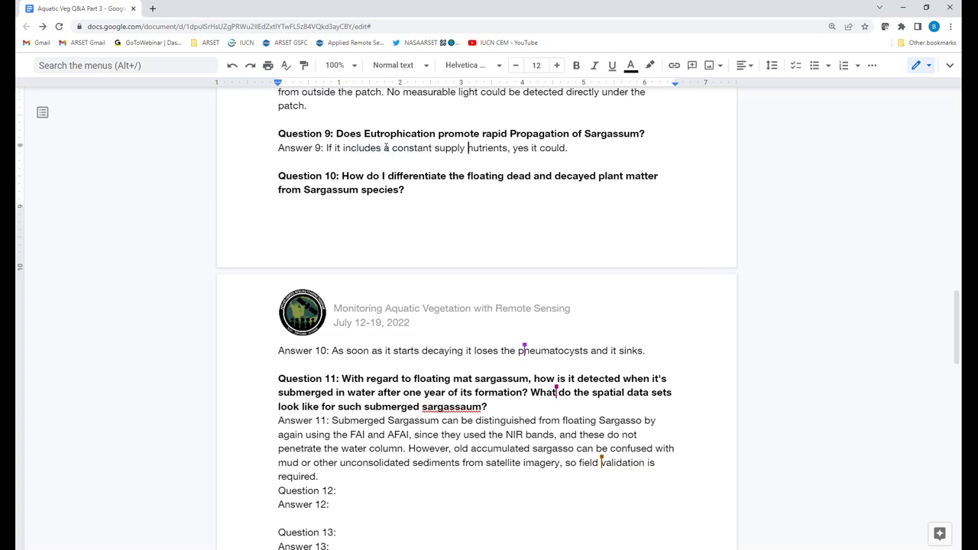
{"action": "type", "text": "o"}
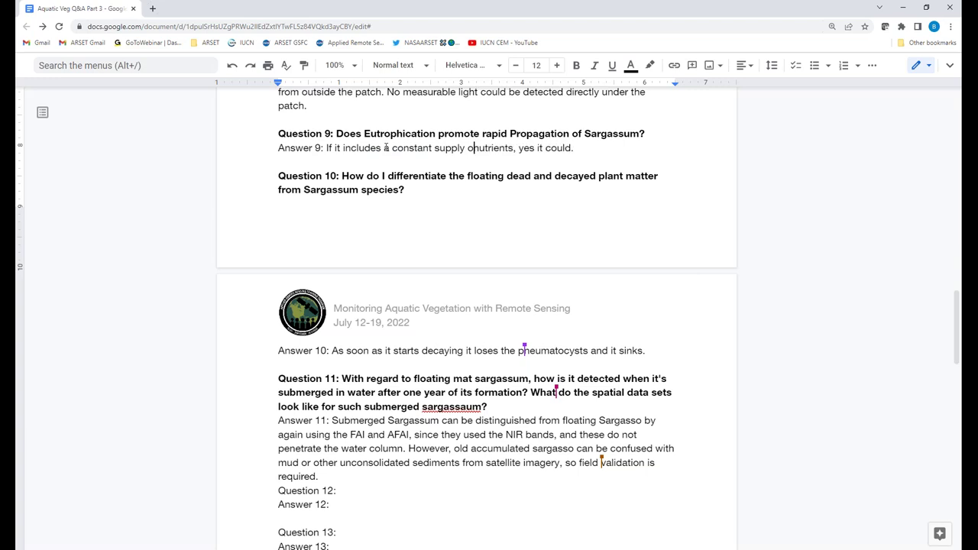
{"action": "type", "text": "f"}
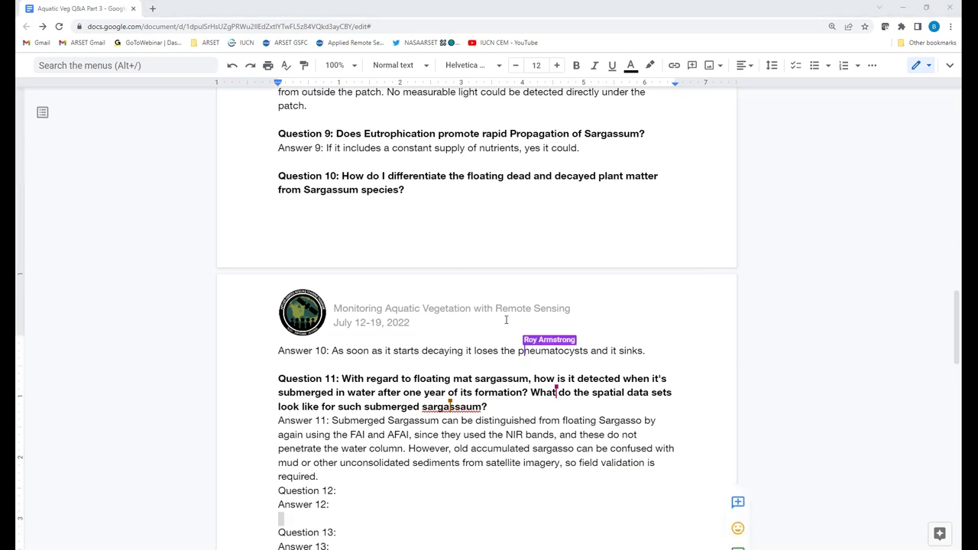
Step: Add a "URL:" label after the last sentence of Answer 10
{"action": "left_click", "coordinate": [659, 350]}
{"action": "type", "text": "URL "}
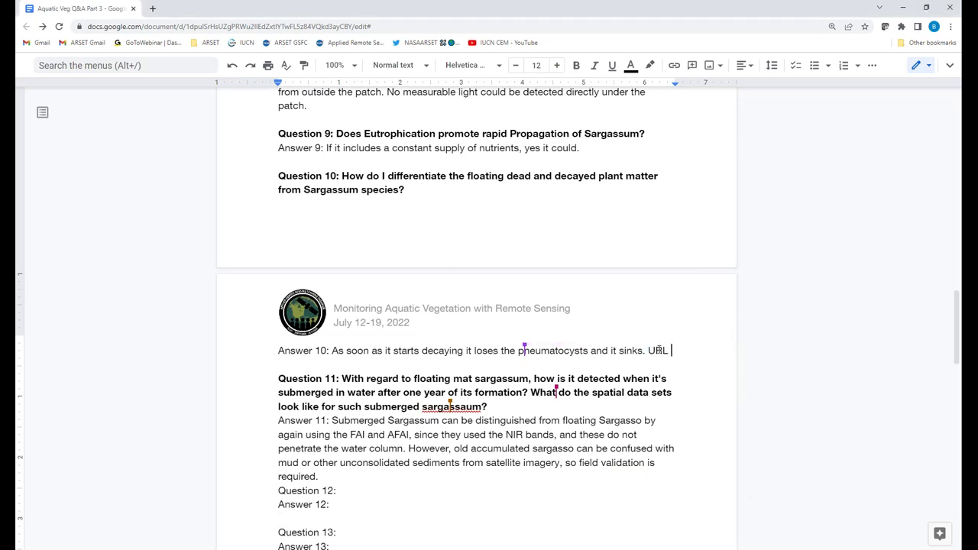
{"action": "type", "text": ":"}
{"action": "left_click", "coordinate": [426, 500]}
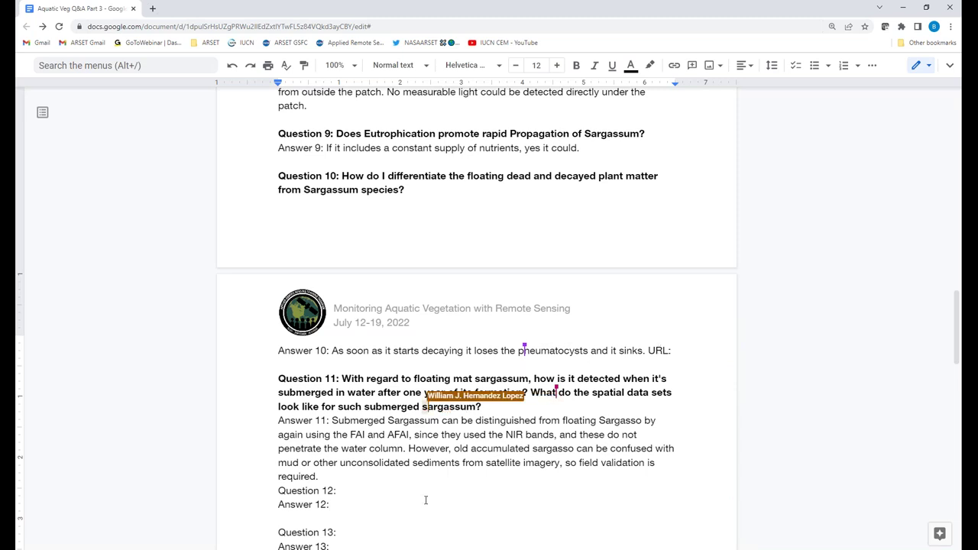
{"action": "scroll", "coordinate": [426, 500], "scroll_direction": "down", "scroll_amount": 3}
{"action": "scroll", "coordinate": [426, 500], "scroll_direction": "down", "scroll_amount": 2}
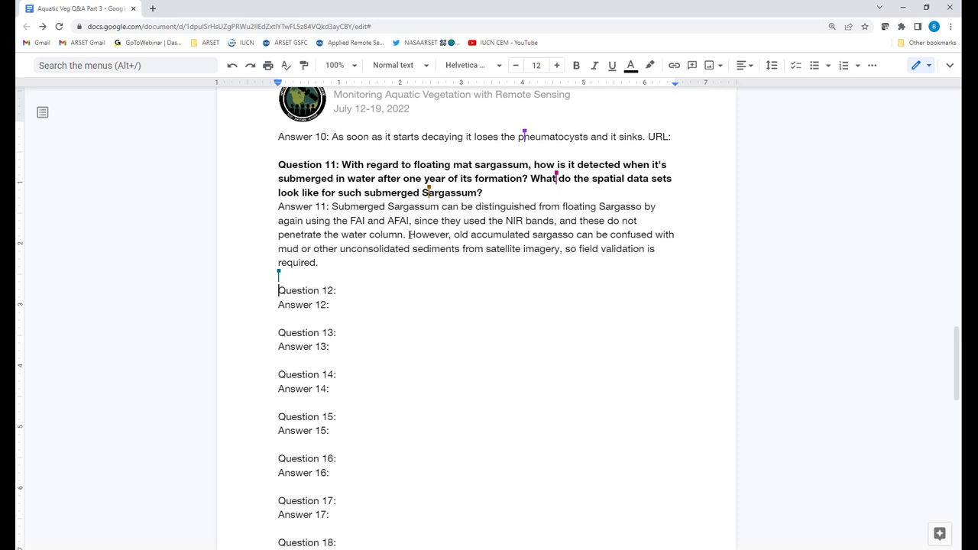
{"action": "left_click", "coordinate": [410, 234]}
{"action": "type", "text": "Even y"}
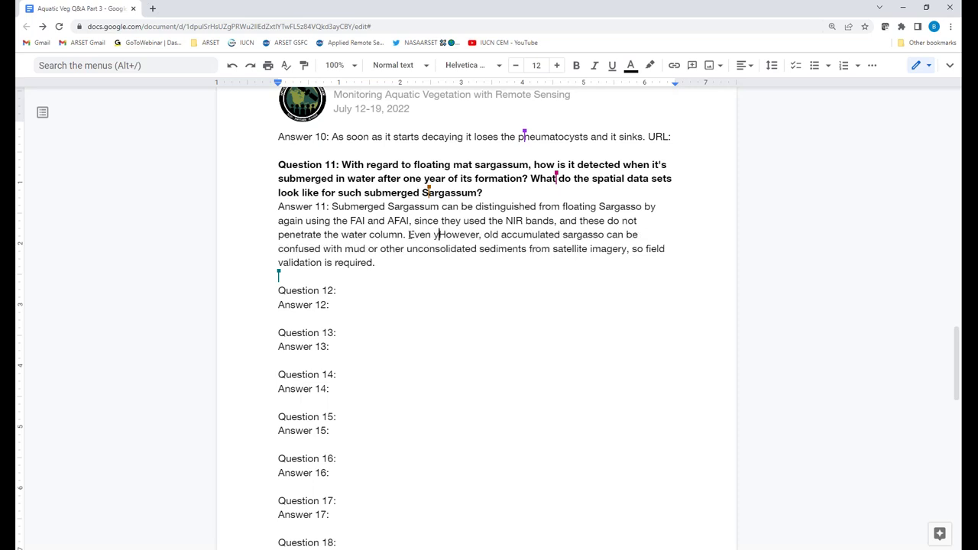
{"action": "key", "text": "BackSpace"}
{"action": "type", "text": "though"}
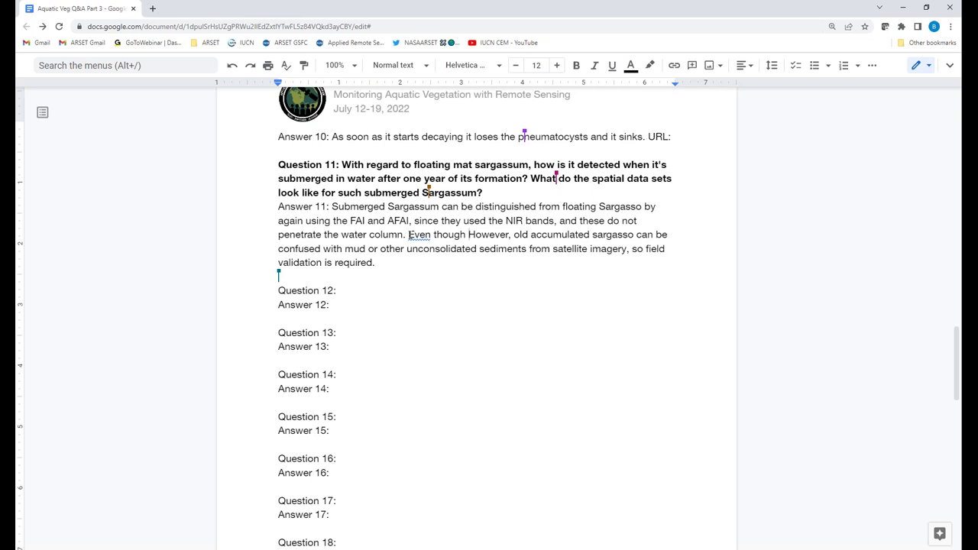
{"action": "left_click", "coordinate": [409, 235], "text": "shift"}
{"action": "key", "text": "BackSpace"}
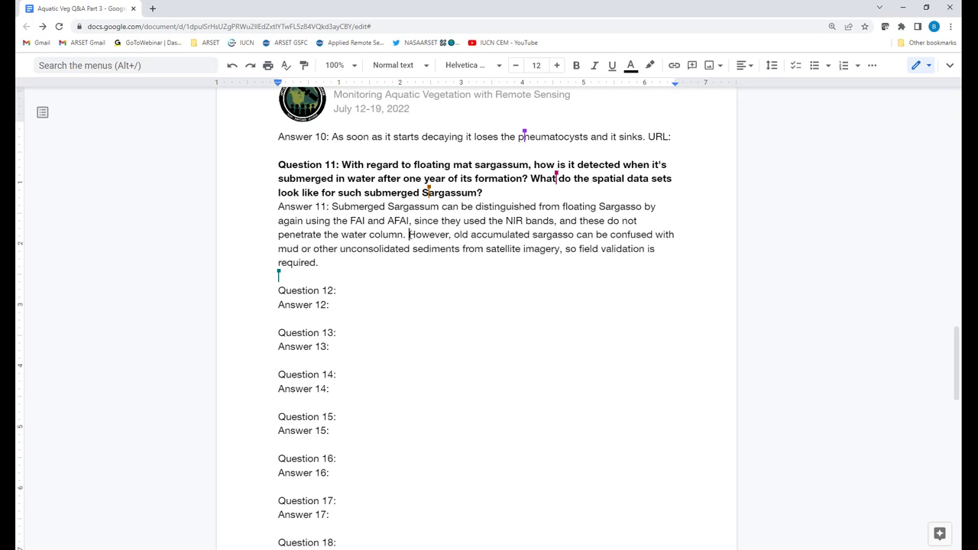
{"action": "left_click", "coordinate": [383, 261]}
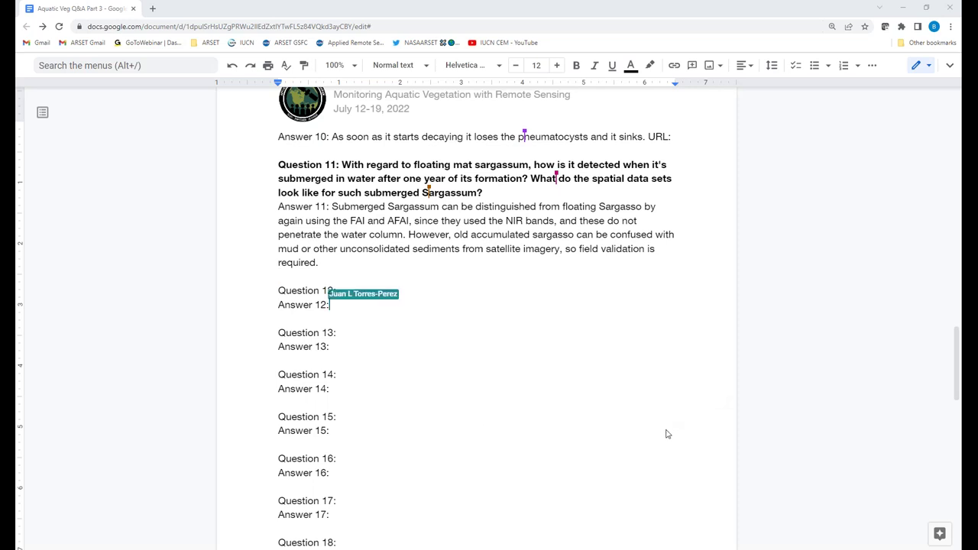
Step: Paste the copied question about using SAR data to identify Sargassum under high cloud cover into Question 12 and bold the whole question
{"action": "right_click", "coordinate": [345, 292]}
{"action": "left_click", "coordinate": [380, 361]}
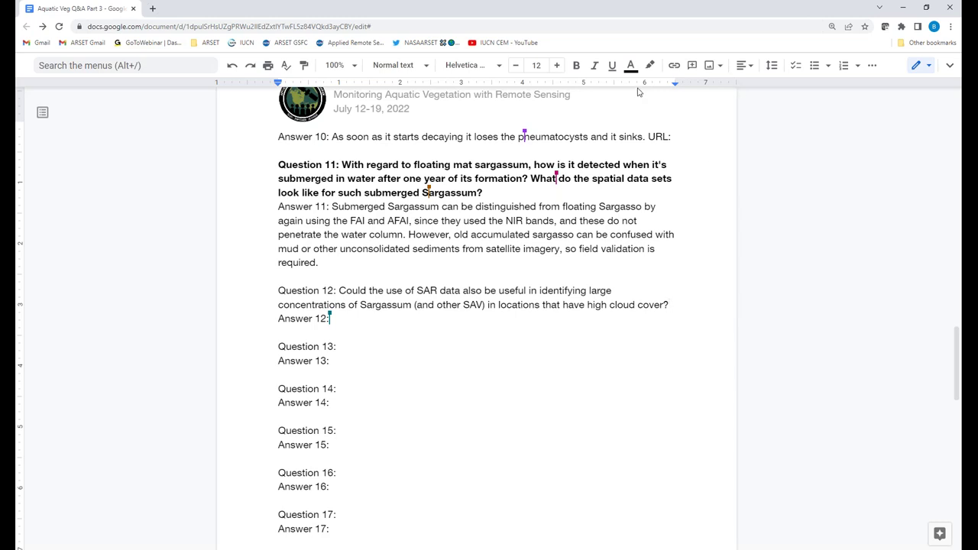
{"action": "left_click_drag", "start_coordinate": [331, 360], "coordinate": [337, 361]}
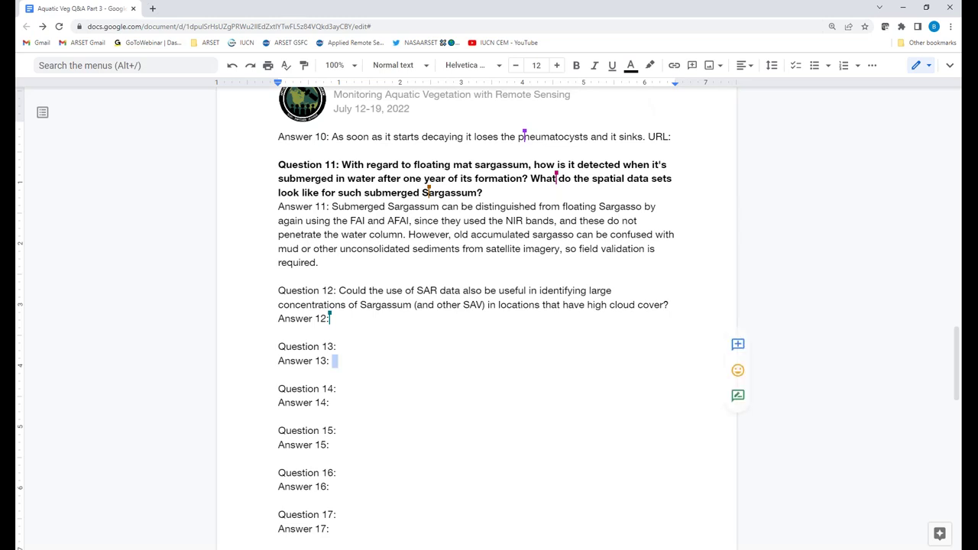
{"action": "left_click_drag", "start_coordinate": [670, 304], "coordinate": [271, 297]}
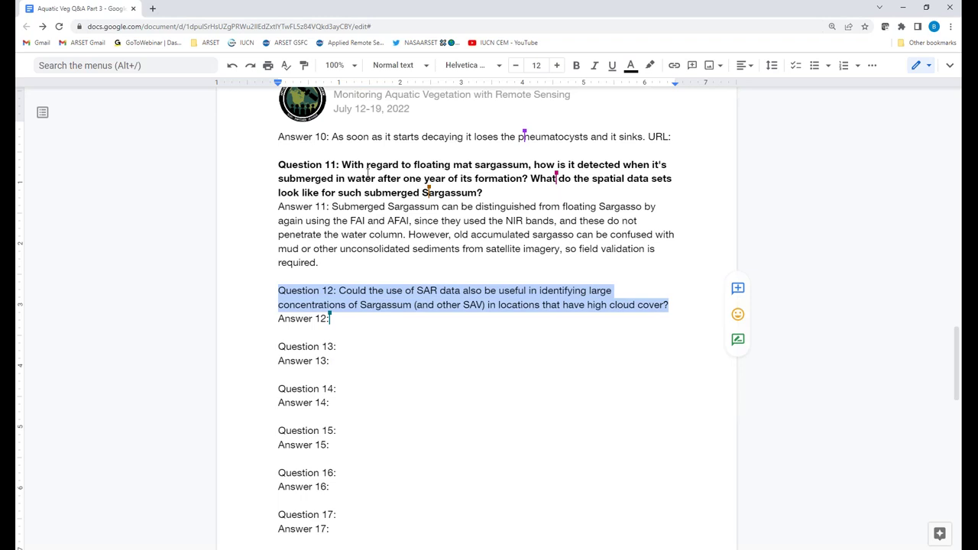
{"action": "left_click", "coordinate": [576, 65]}
{"action": "left_click", "coordinate": [686, 344]}
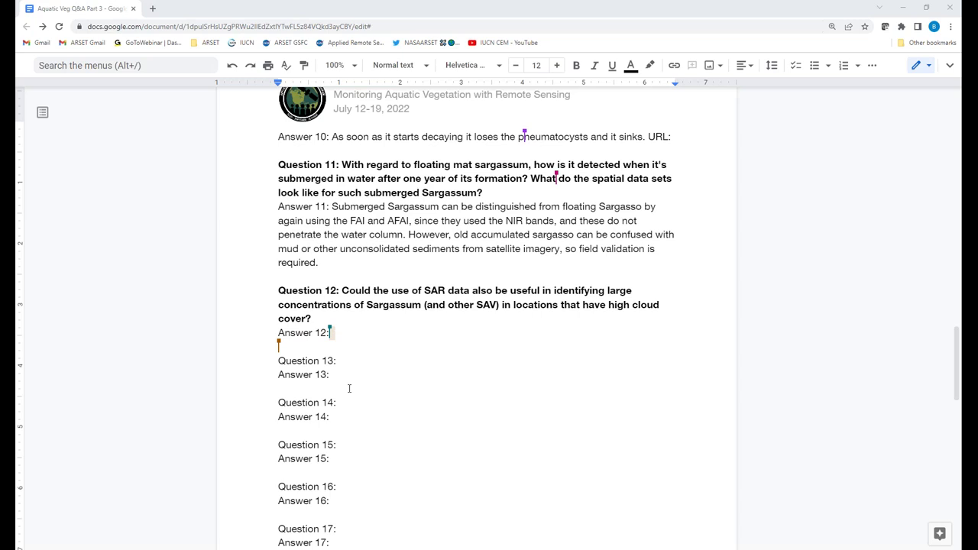
Step: Begin Answer 12 with "You should be able to for floating vegetation."
{"action": "left_click", "coordinate": [348, 337]}
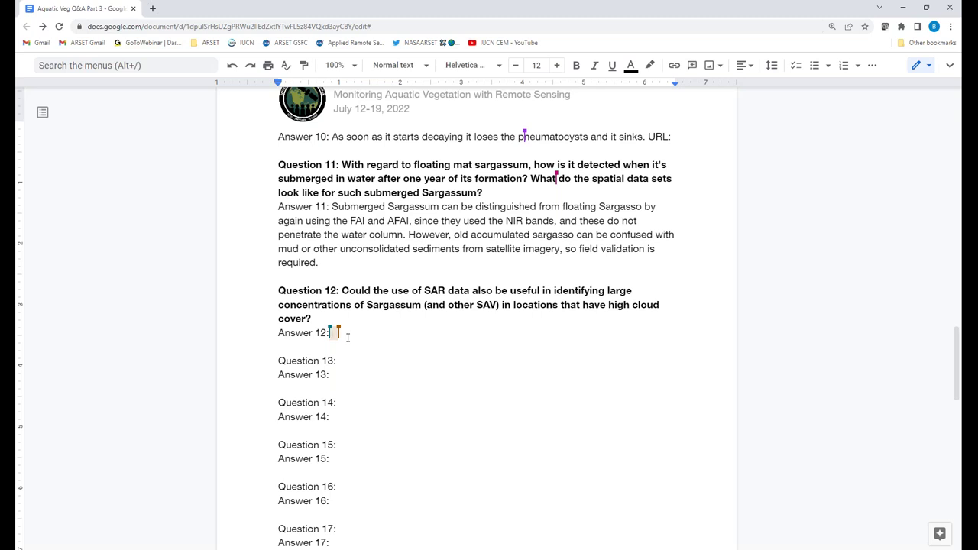
{"action": "type", "text": "You should "}
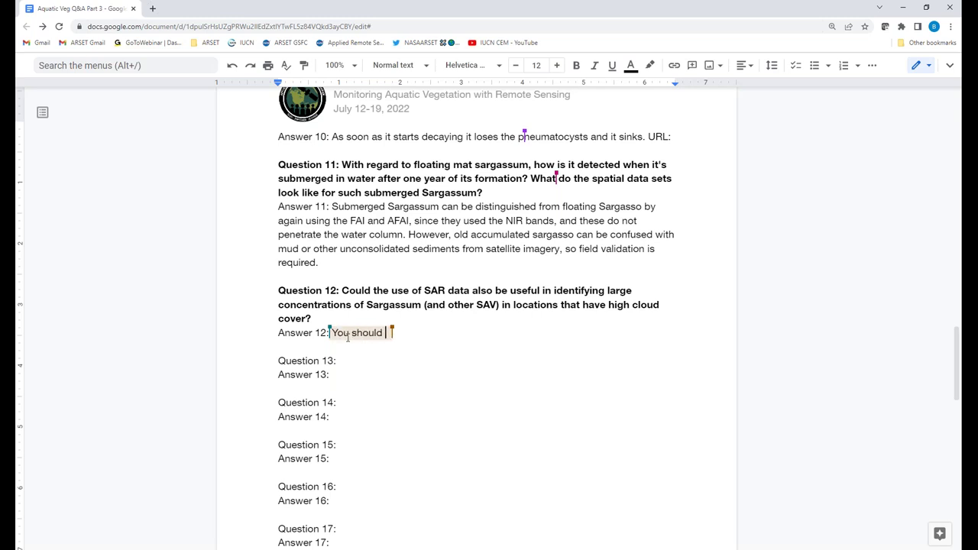
{"action": "type", "text": "be able to"}
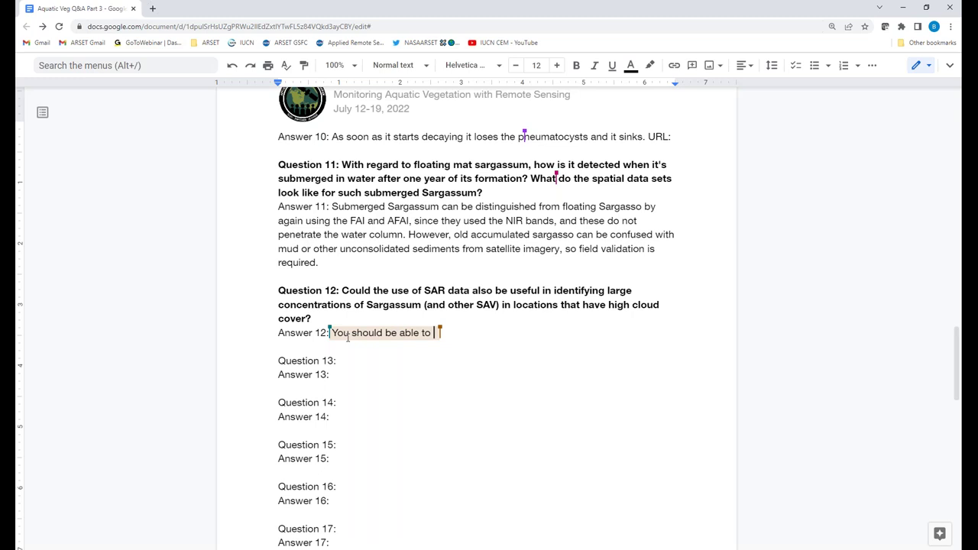
{"action": "key", "text": "BackSpace"}
{"action": "type", "text": "."}
{"action": "key", "text": "BackSpace"}
{"action": "key", "text": "BackSpace"}
{"action": "type", "text": "for floating "}
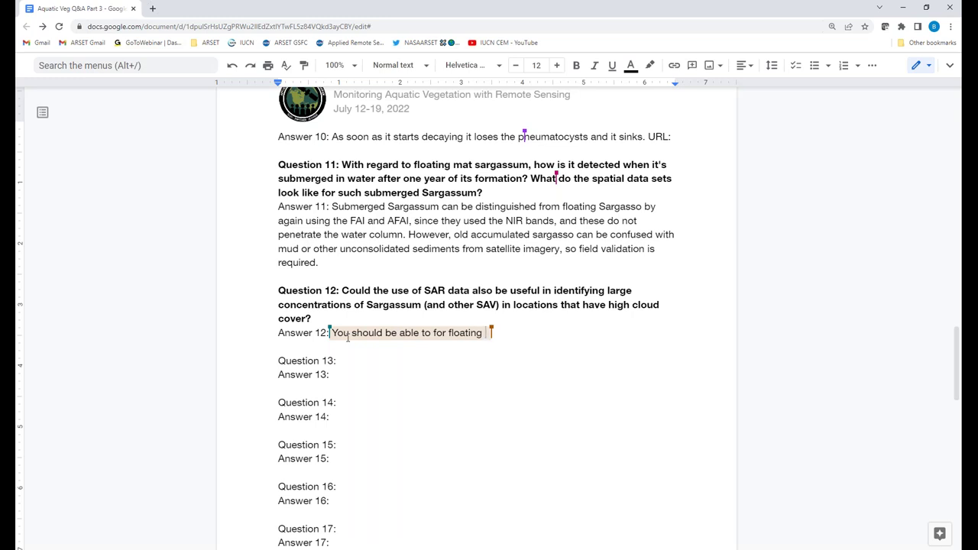
{"action": "type", "text": "vegetation. "}
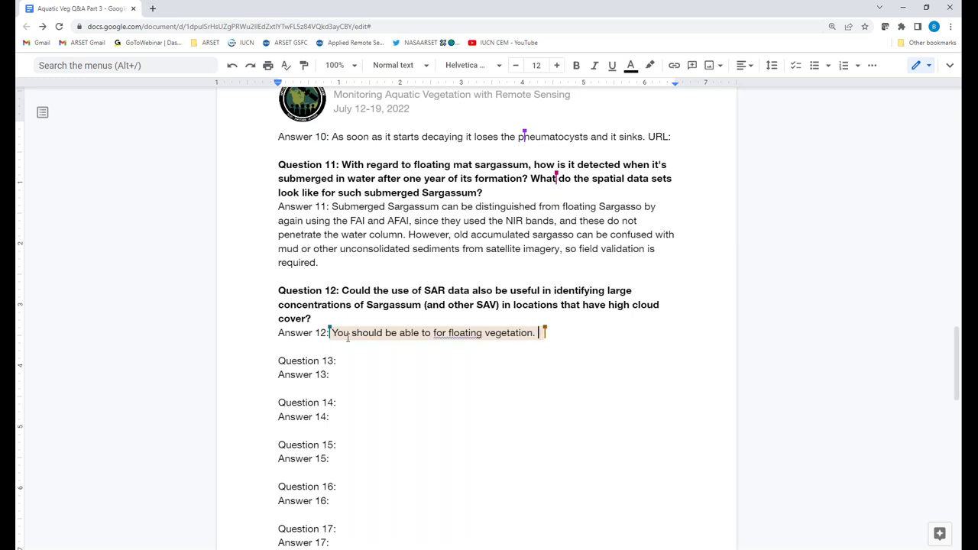
Step: Add the sentence "But likely not submerged." to the end of Answer 12
{"action": "type", "text": "But likely "}
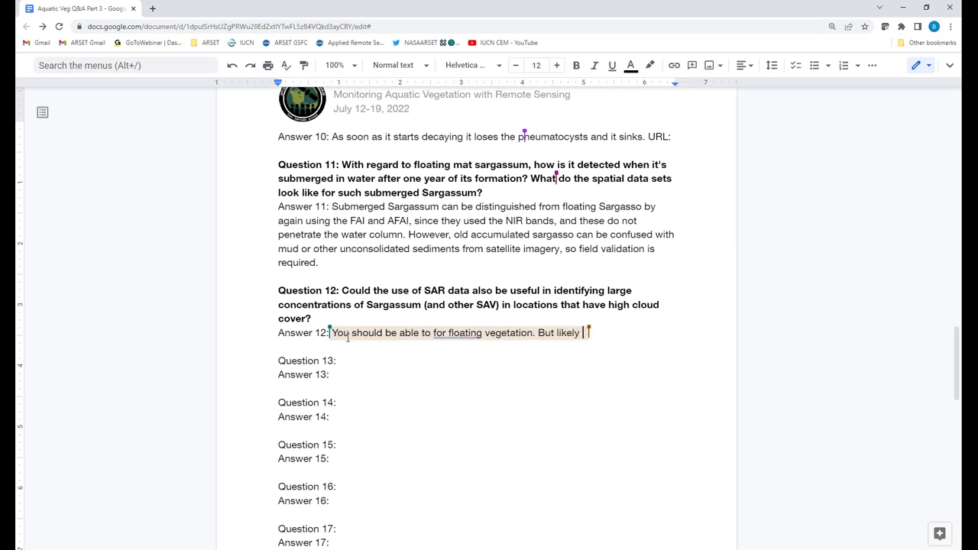
{"action": "type", "text": "not subm"}
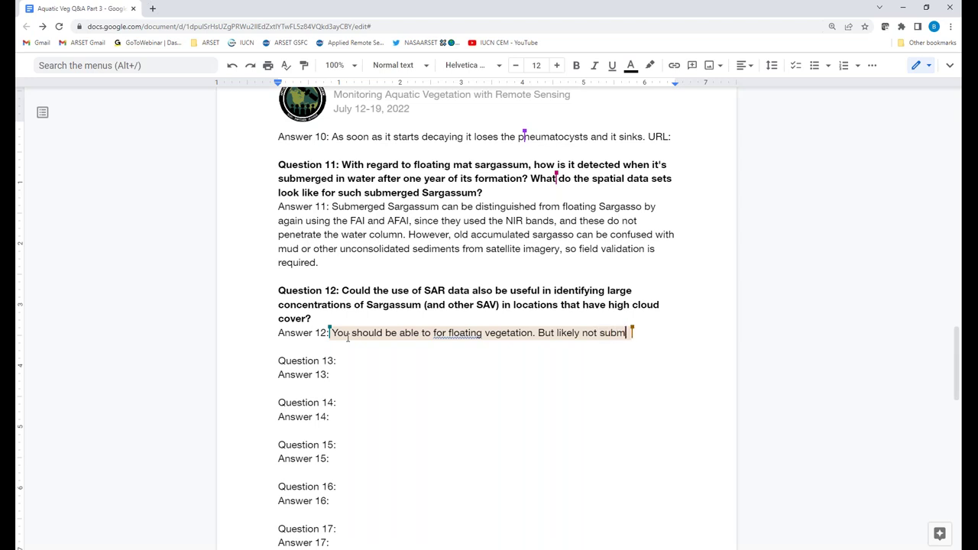
{"action": "type", "text": "erged."}
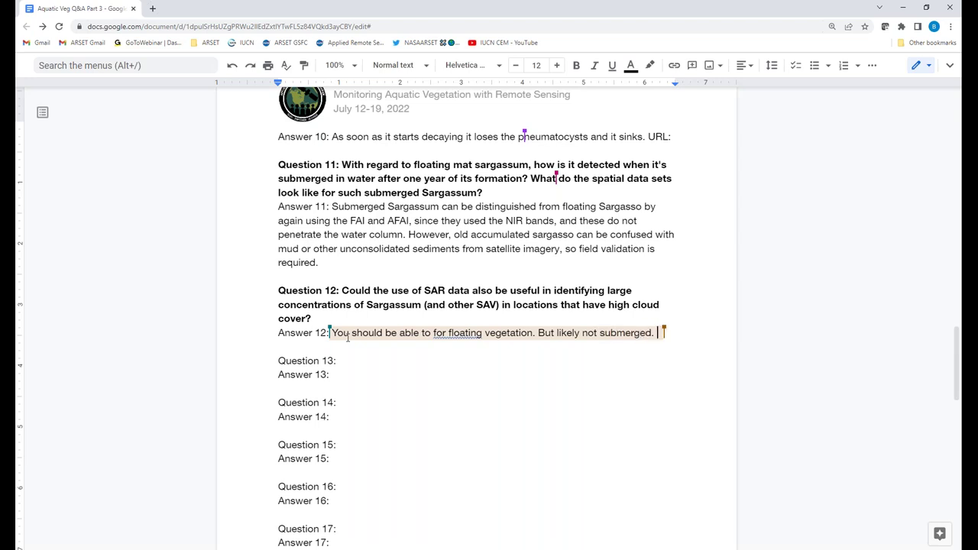
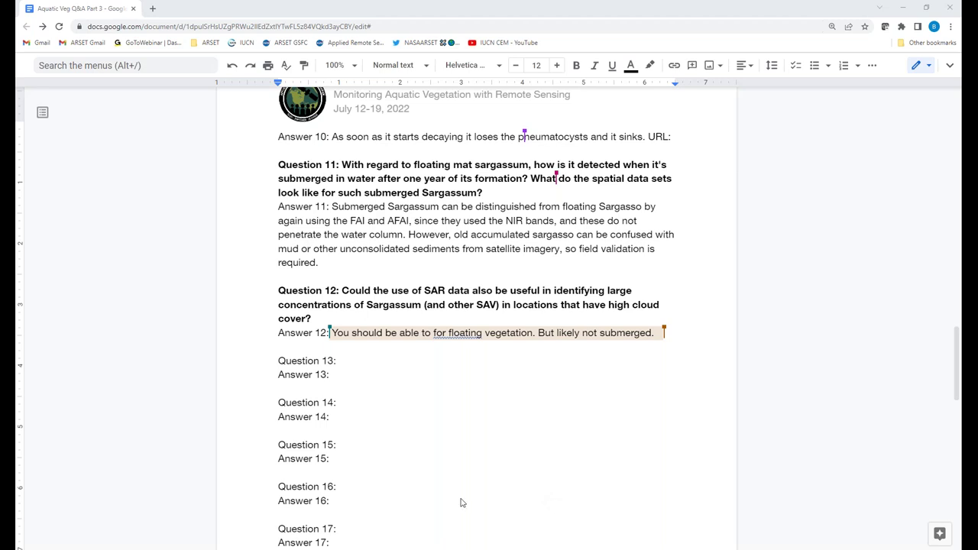
Step: Enter "How do we estimate the biomass of sargassum?" as Question 13 and "Is there any seasonal variation in the pattern of sargassum distribution" as Question 14
{"action": "left_click", "coordinate": [378, 362]}
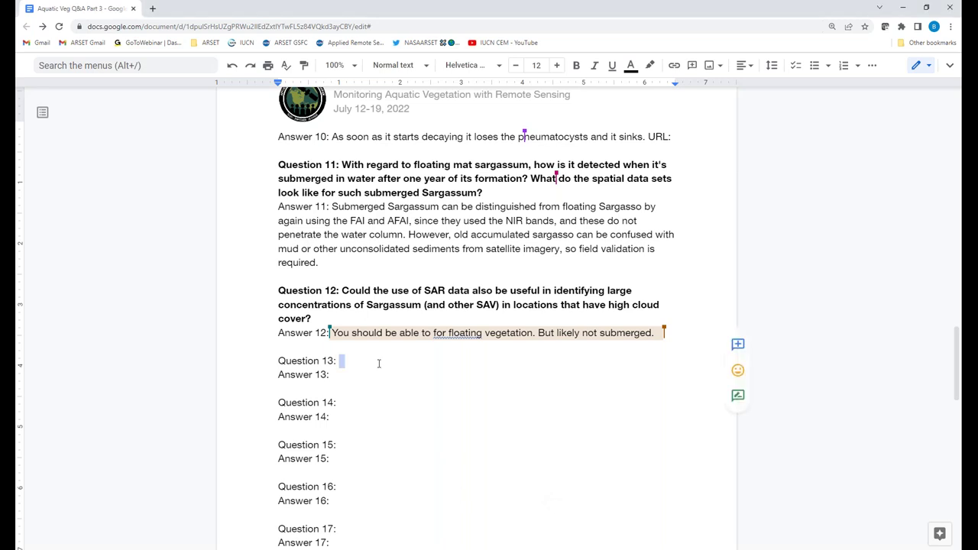
{"action": "type", "text": "How do we estimate the biomass of sargassum?"}
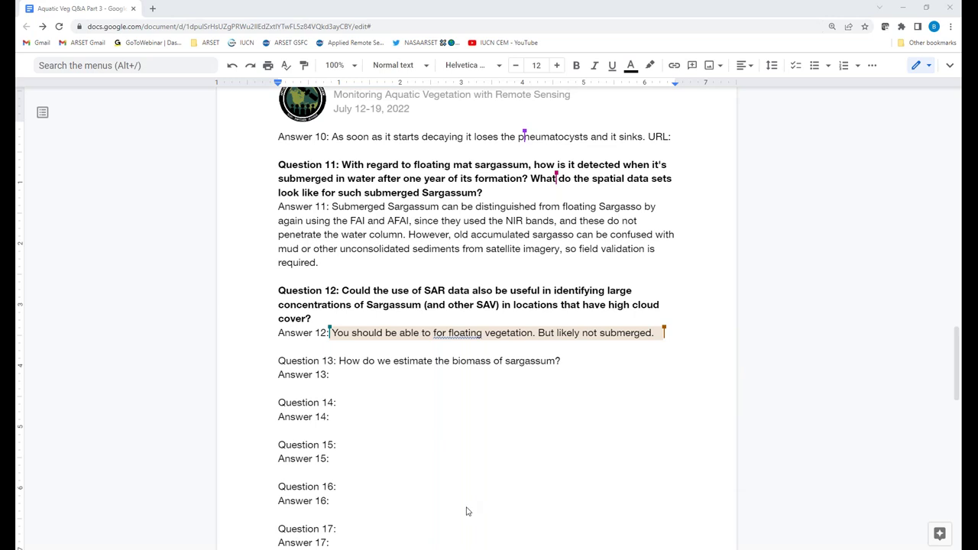
{"action": "left_click", "coordinate": [371, 403]}
{"action": "type", "text": "Is there any seasonal variation in the pattern of sargassum distribution"}
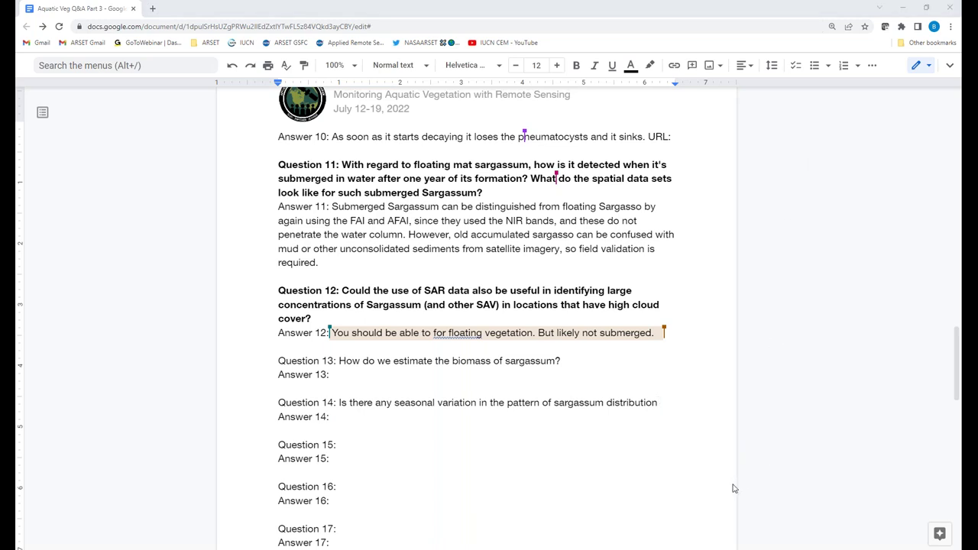
{"action": "double_click", "coordinate": [356, 474]}
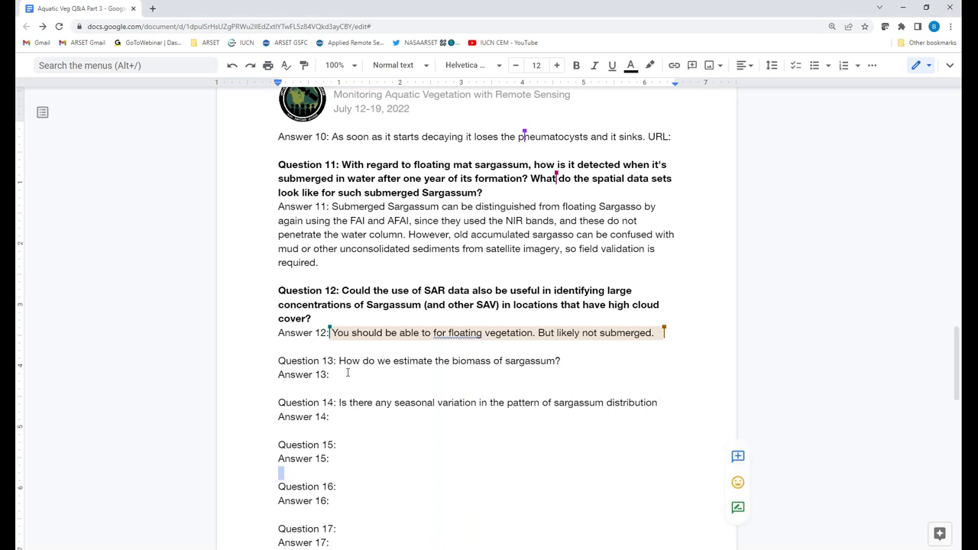
Step: Begin Answer 13 with "You will need to know the area and volume."
{"action": "left_click", "coordinate": [347, 372]}
{"action": "type", "text": "You wil"}
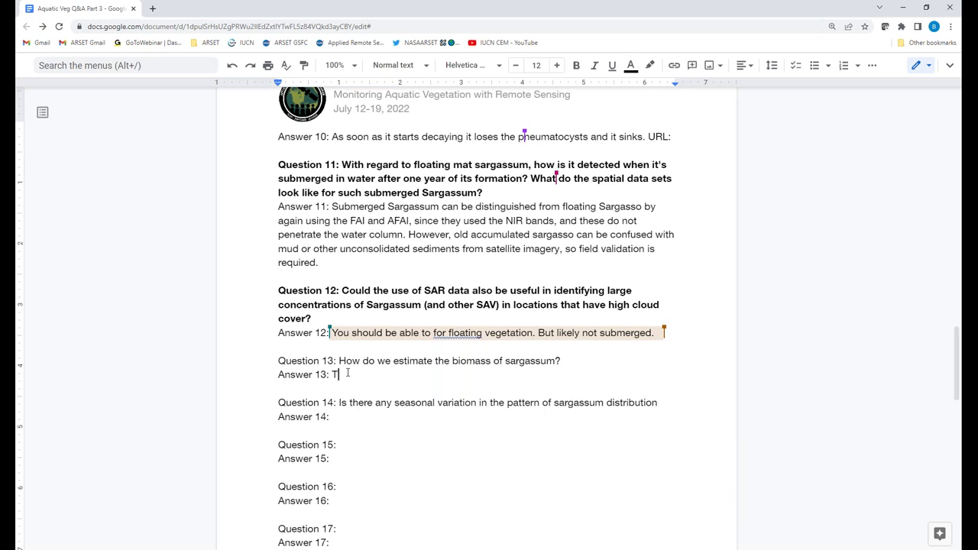
{"action": "type", "text": "l need to know are"}
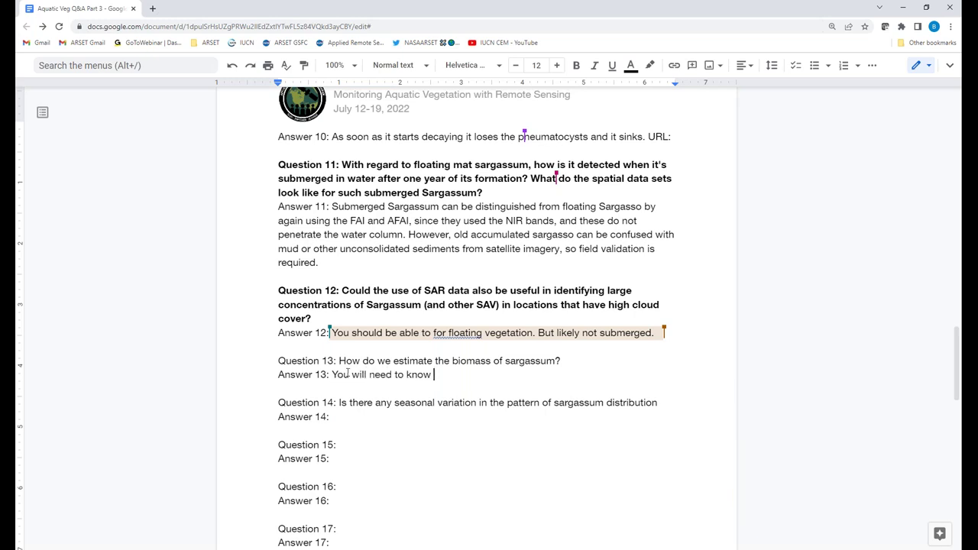
{"action": "key", "text": "BackSpace"}
{"action": "key", "text": "BackSpace"}
{"action": "key", "text": "BackSpace"}
{"action": "key", "text": "BackSpace"}
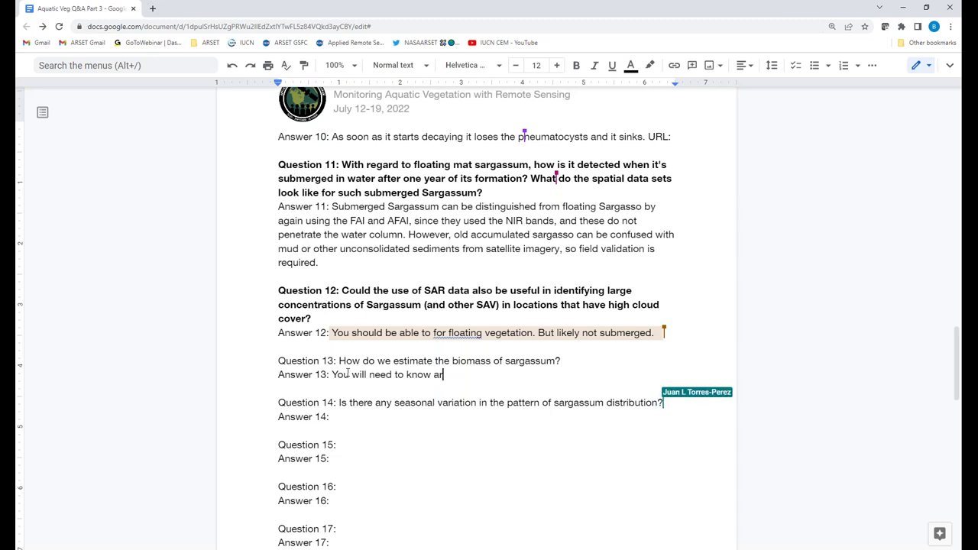
{"action": "type", "text": "the area and volum"}
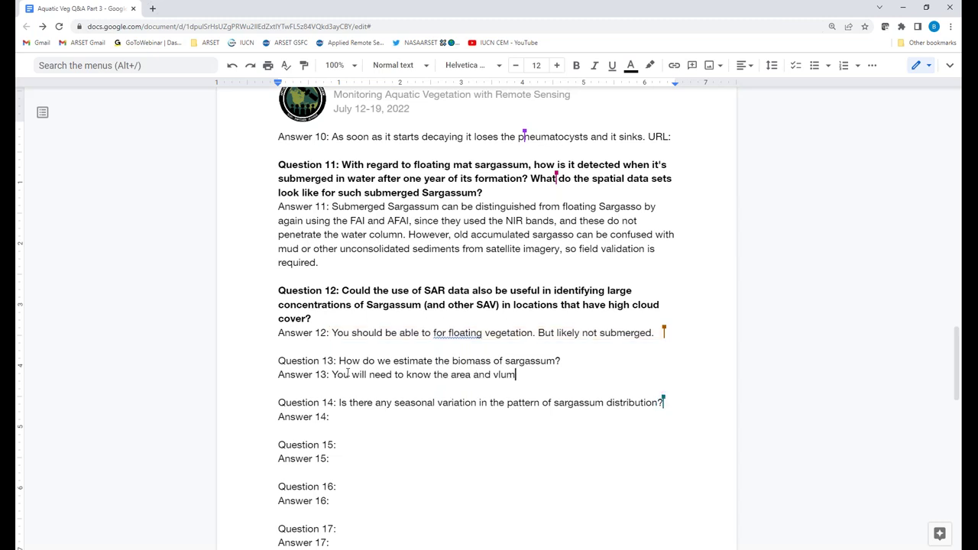
{"action": "type", "text": "e."}
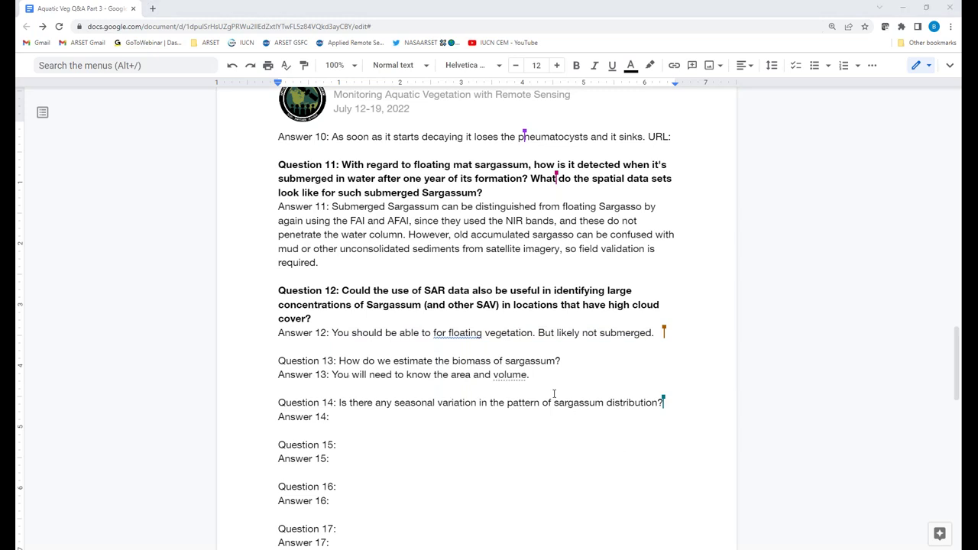
Step: Add "Volume is more difficult and will need field validation." to Answer 13, with the spelling of "field" corrected
{"action": "type", "text": " Volume is "}
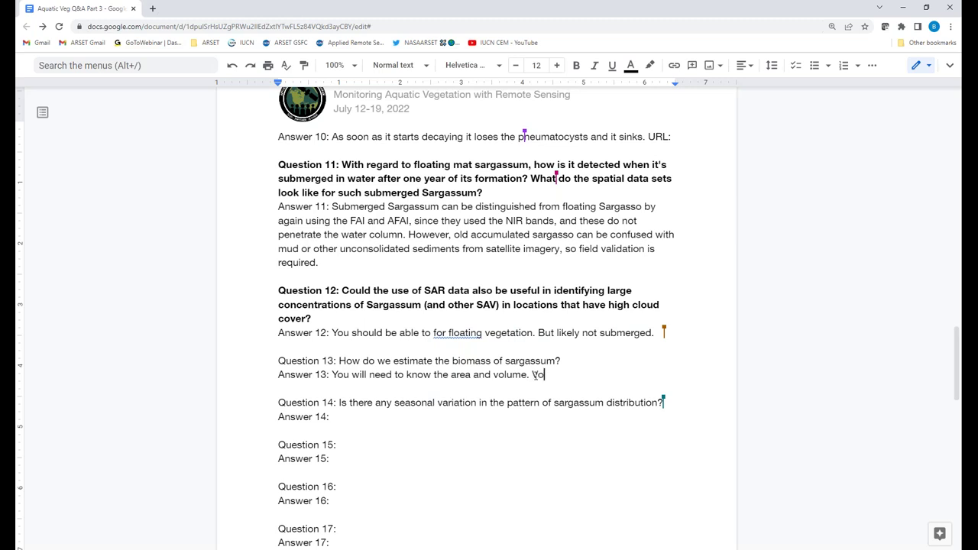
{"action": "type", "text": "more difficult."}
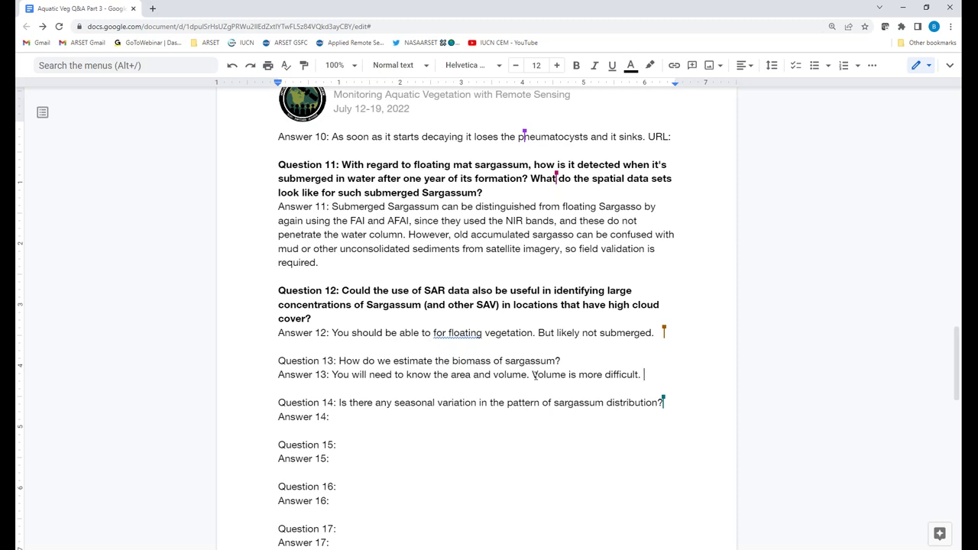
{"action": "type", "text": "\\778"}
{"action": "key", "text": "BackSpace"}
{"action": "key", "text": "BackSpace"}
{"action": "key", "text": "BackSpace"}
{"action": "key", "text": "BackSpace"}
{"action": "key", "text": "BackSpace"}
{"action": "key", "text": "BackSpace"}
{"action": "key", "text": "BackSpace"}
{"action": "type", "text": "and will ne"}
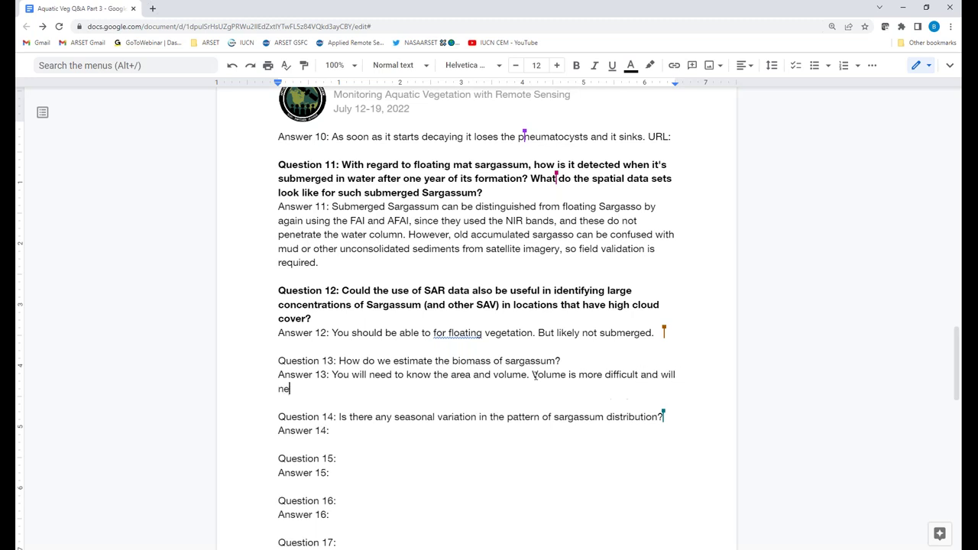
{"action": "type", "text": "ed filed validation."}
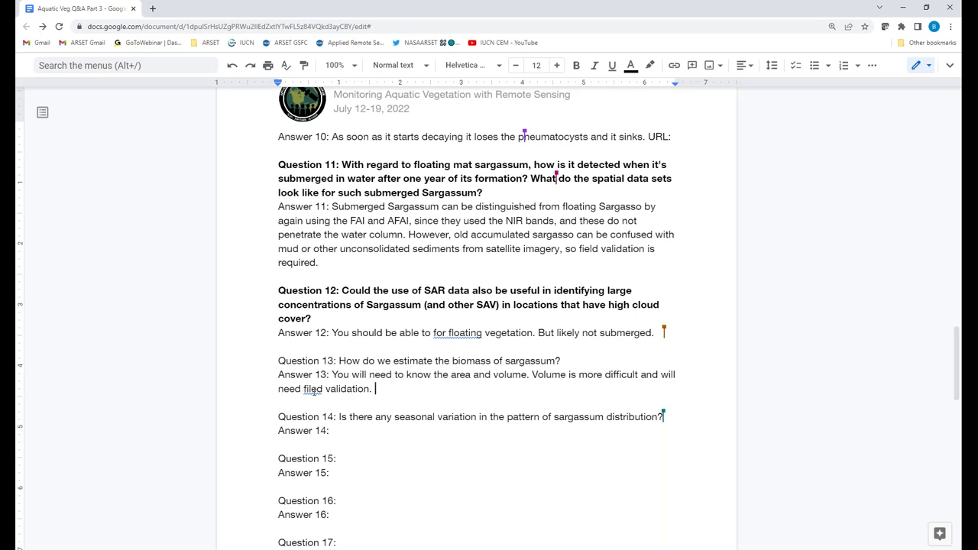
{"action": "right_click", "coordinate": [313, 391]}
{"action": "left_click", "coordinate": [340, 454]}
Step: Add the sentence "Collect and dry to get to biomass." to the end of Answer 13
{"action": "type", "text": "Collect and dry t"}
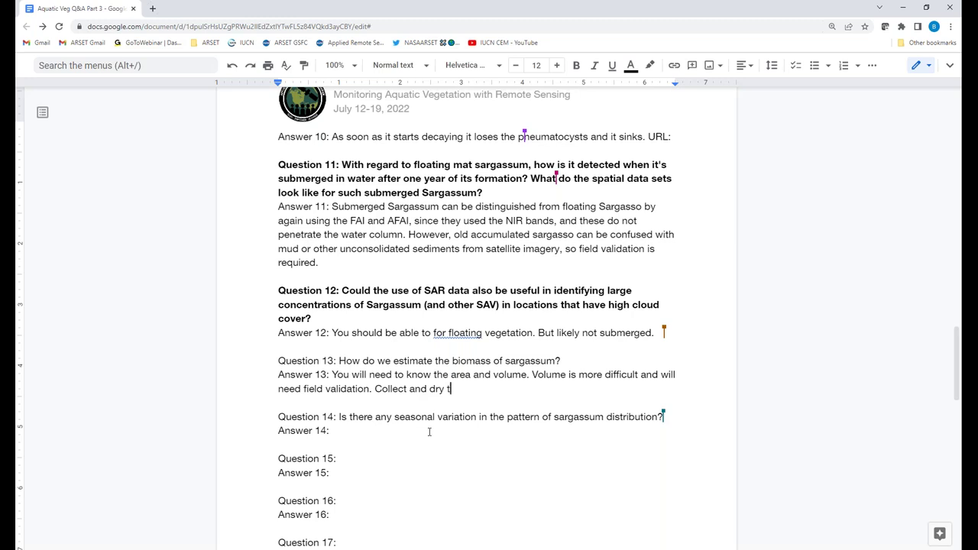
{"action": "type", "text": "o apply"}
{"action": "key", "text": "BackSpace"}
{"action": "key", "text": "BackSpace"}
{"action": "key", "text": "BackSpace"}
{"action": "key", "text": "BackSpace"}
{"action": "key", "text": "BackSpace"}
{"action": "key", "text": "BackSpace"}
{"action": "type", "text": "get tp biomass."}
{"action": "key", "text": "Left"}
{"action": "key", "text": "Left"}
{"action": "key", "text": "Left"}
{"action": "key", "text": "Left"}
{"action": "key", "text": "Left"}
{"action": "key", "text": "Left"}
{"action": "key", "text": "Left"}
{"action": "key", "text": "Left"}
{"action": "key", "text": "Left"}
{"action": "key", "text": "Left"}
{"action": "key", "text": "BackSpace"}
{"action": "type", "text": "o"}
Step: Start a new sentence at the end of Answer 13 with "Biological and ecological", removing the stray space inside "Biological"
{"action": "key", "text": "Right"}
{"action": "key", "text": "Right"}
{"action": "key", "text": "Right"}
{"action": "key", "text": "Right"}
{"action": "key", "text": "Right"}
{"action": "key", "text": "Right"}
{"action": "key", "text": "Right"}
{"action": "key", "text": "Right"}
{"action": "key", "text": "Right"}
{"action": "key", "text": "Right"}
{"action": "type", "text": "Bio logi"}
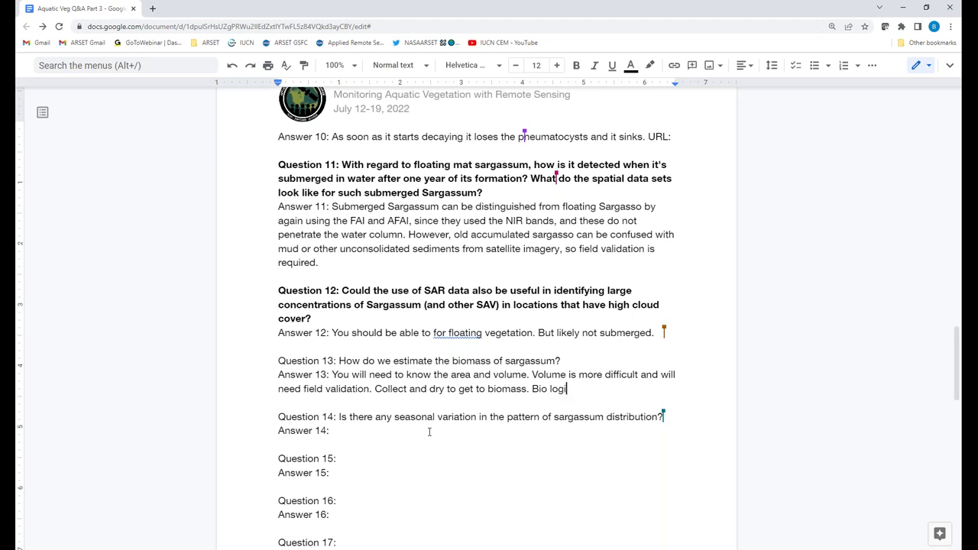
{"action": "type", "text": "cal and ecological"}
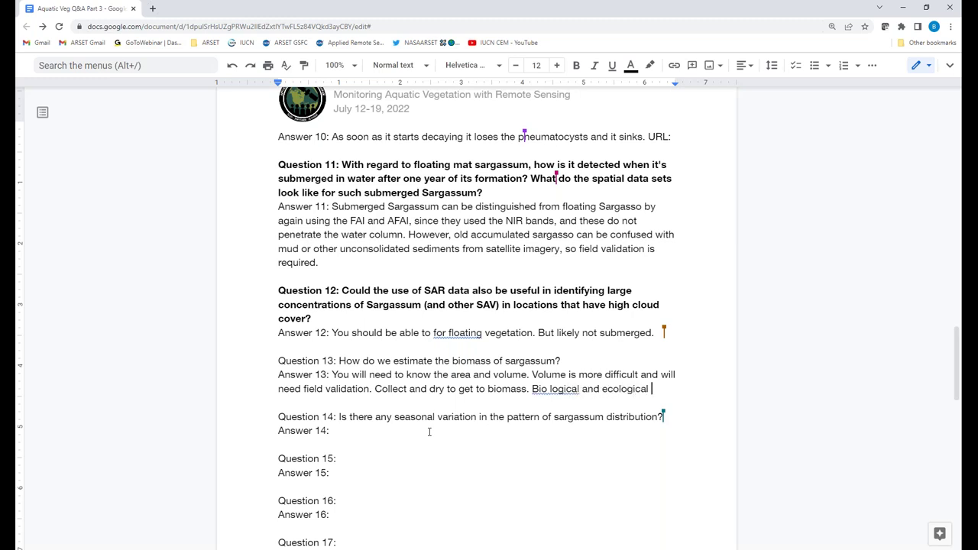
{"action": "left_click", "coordinate": [548, 389]}
{"action": "key", "text": "Delete"}
{"action": "left_click", "coordinate": [660, 389]}
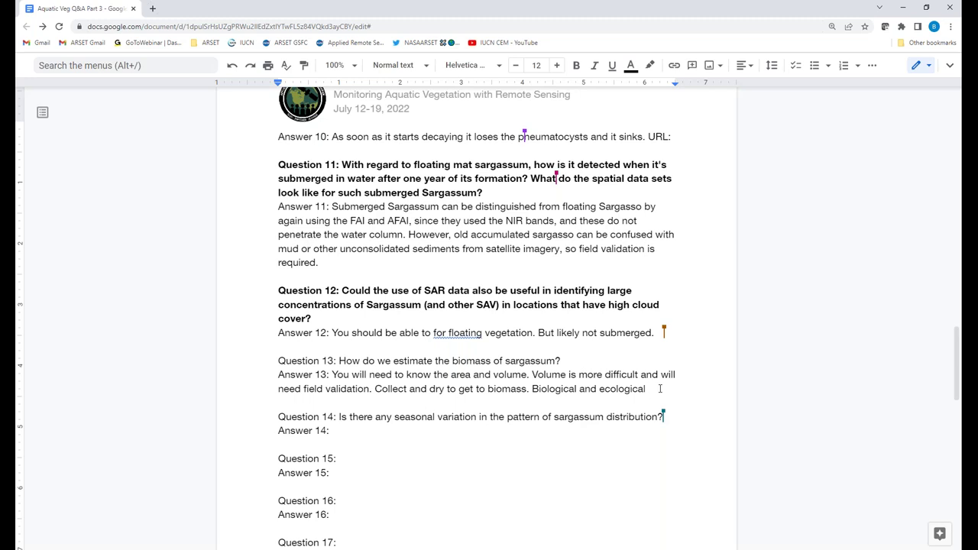
Step: Complete the last sentence of Answer 13 with "implications of carbon content and biomass is an emerging area of research."
{"action": "type", "text": "implications"}
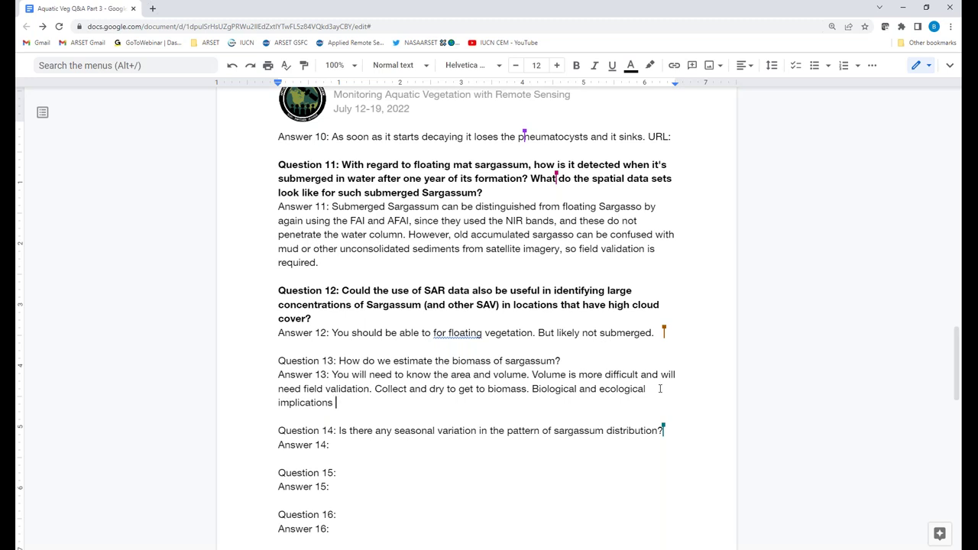
{"action": "type", "text": "of carbon content and bio"}
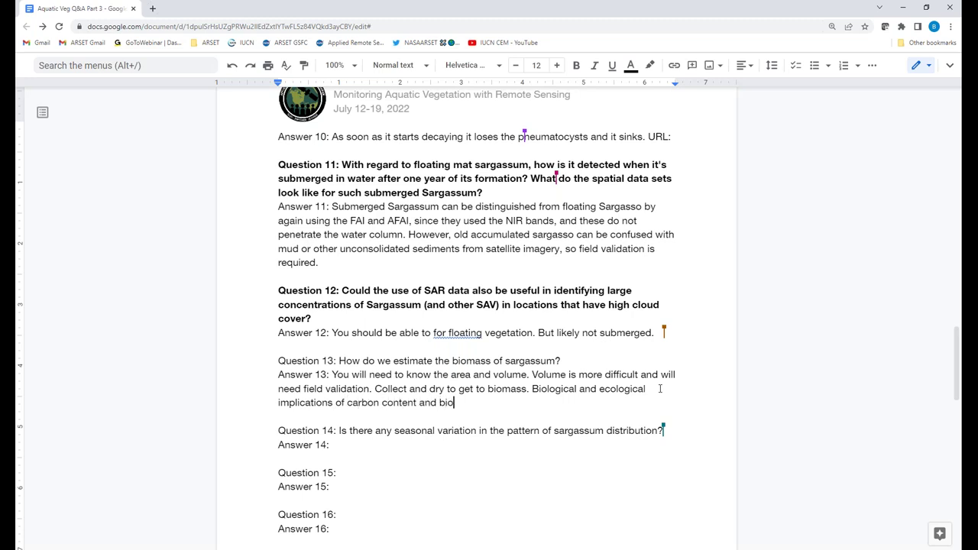
{"action": "type", "text": "mass is an area of research."}
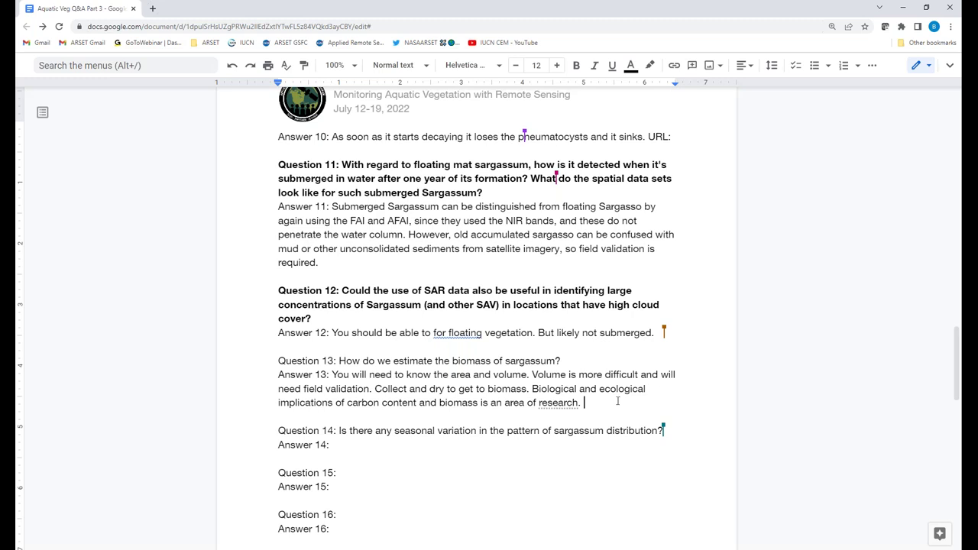
{"action": "left_click", "coordinate": [506, 403]}
{"action": "key", "text": "BackSpace"}
{"action": "key", "text": "BackSpace"}
{"action": "type", "text": "n emerging"}
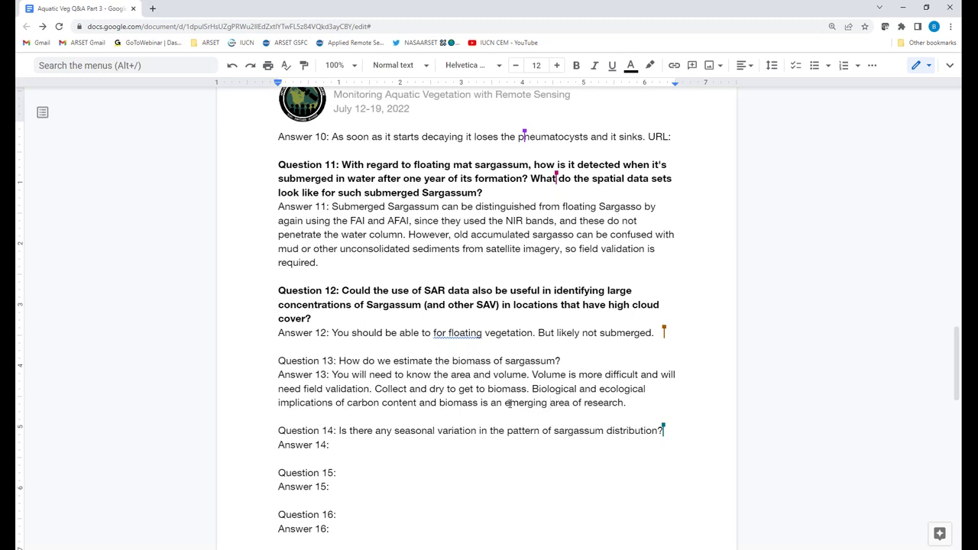
Step: Begin Answer 14 with "Peaks in the summer months. Peak years we have seen it extending to Devember."
{"action": "left_click", "coordinate": [376, 447]}
{"action": "type", "text": "Peaks in the summer months. "}
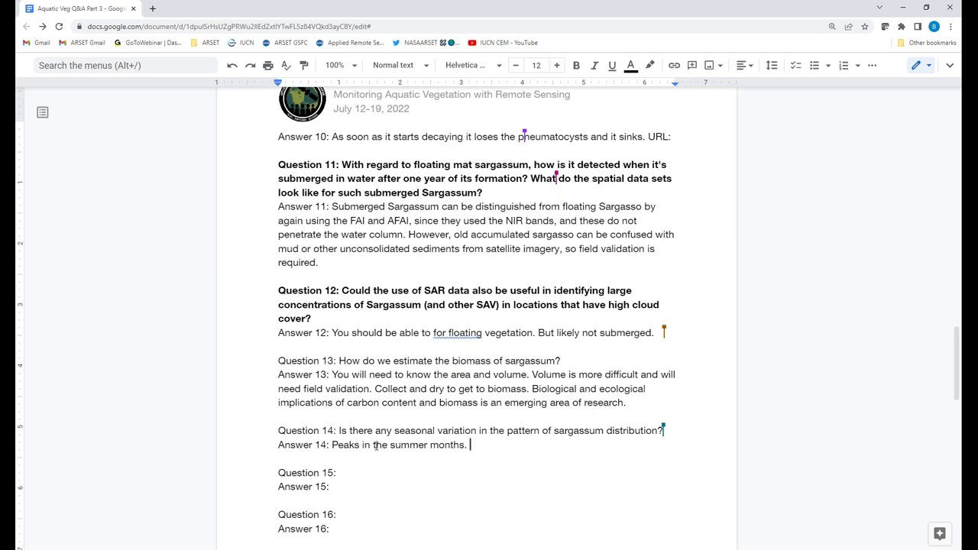
{"action": "type", "text": "Peak years w"}
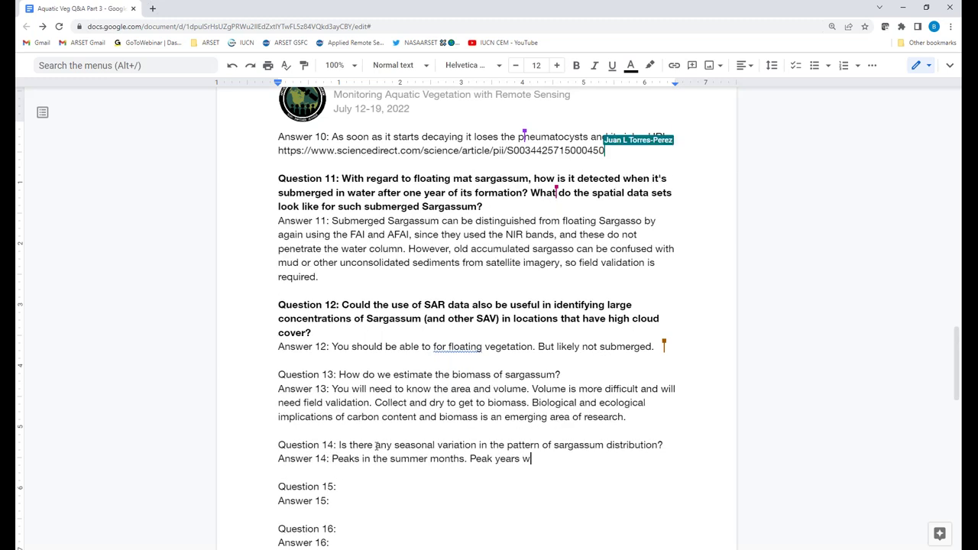
{"action": "type", "text": "e have seen it "}
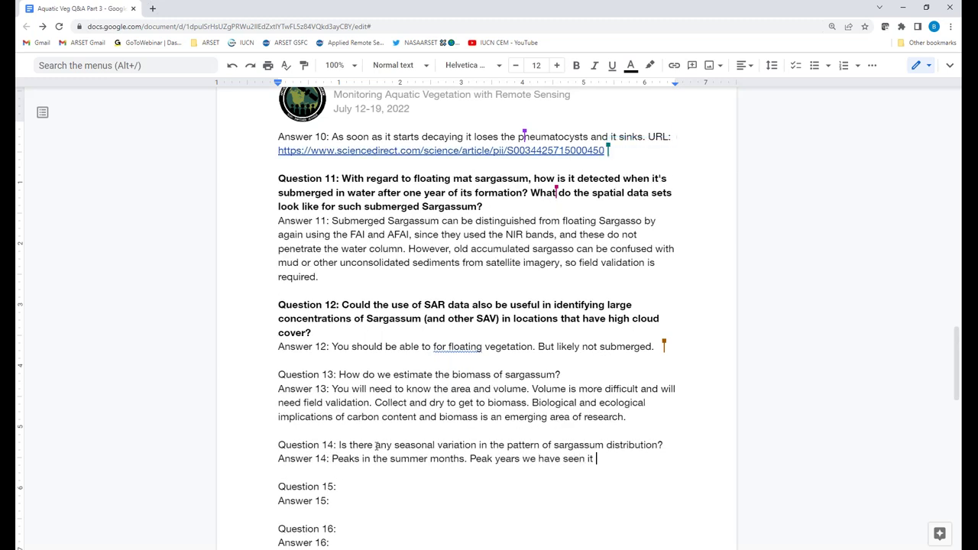
{"action": "type", "text": "extending to Devember. "}
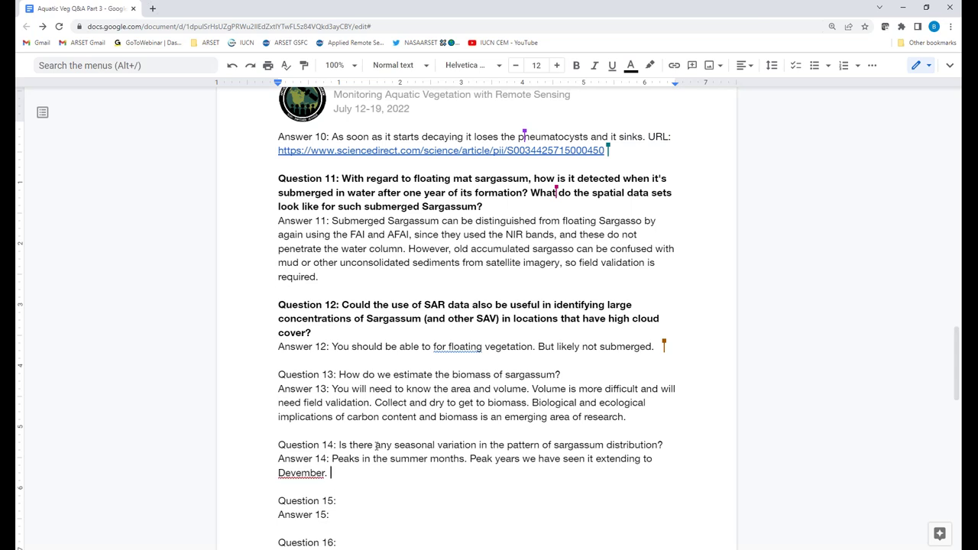
{"action": "type", "text": "April"}
{"action": "key", "text": "BackSpace"}
{"action": "key", "text": "BackSpace"}
{"action": "key", "text": "BackSpace"}
{"action": "key", "text": "BackSpace"}
{"action": "key", "text": "BackSpace"}
{"action": "key", "text": "BackSpace"}
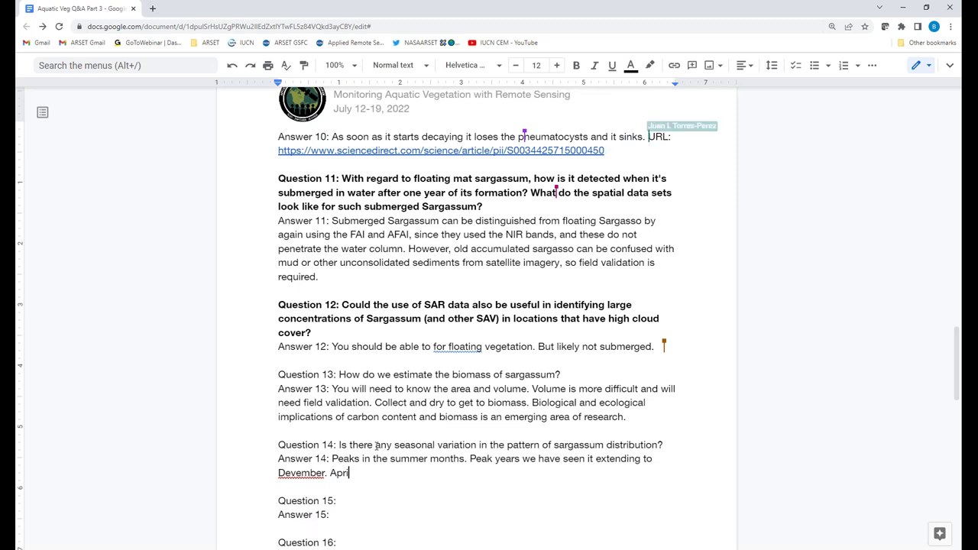
Step: Correct the misspelled month in Answer 14 to "December" and add "After the summer it reduces and indicates the end of the season."
{"action": "left_click", "coordinate": [297, 473]}
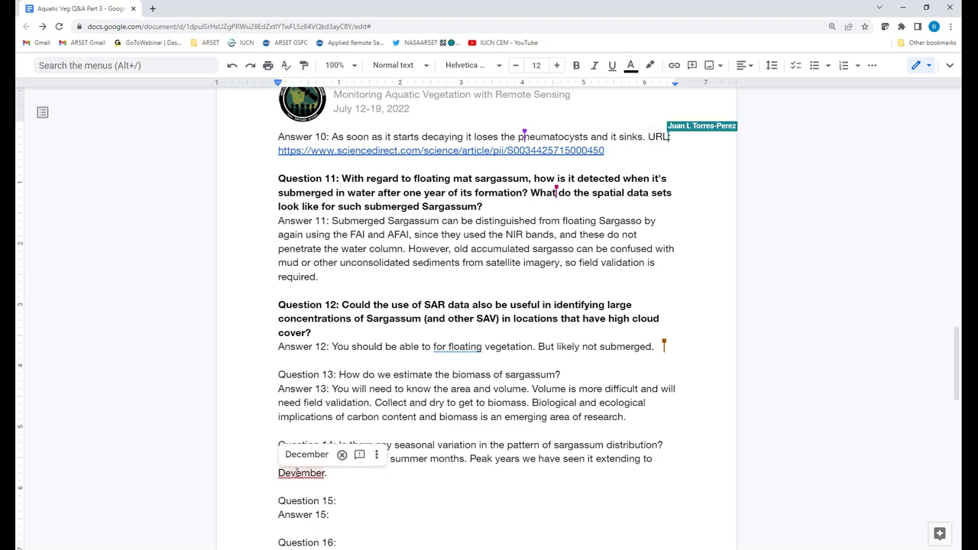
{"action": "left_click", "coordinate": [306, 454]}
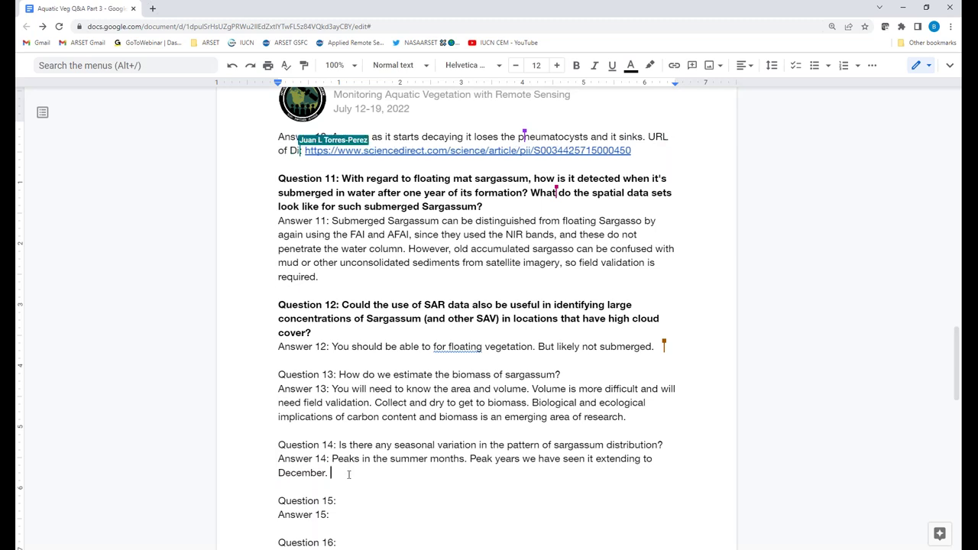
{"action": "type", "text": "After the "}
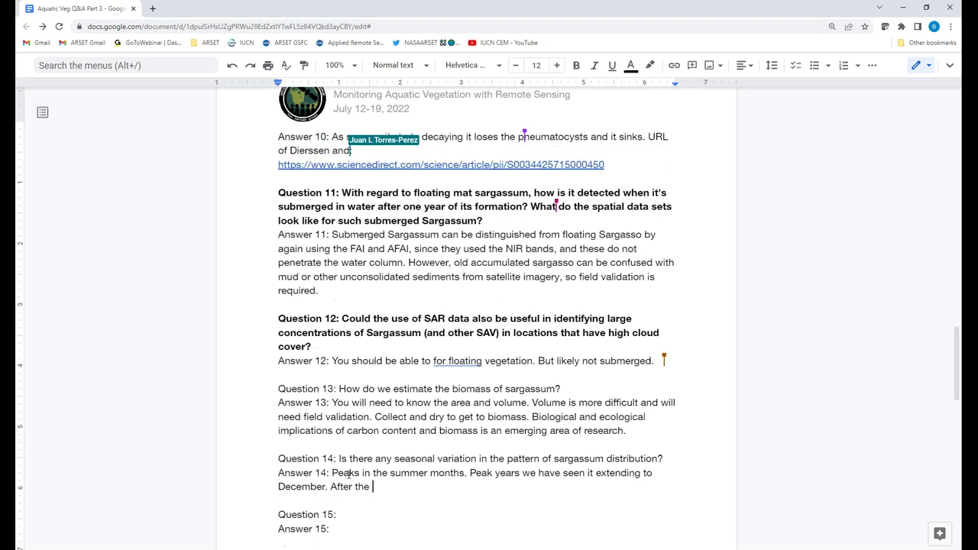
{"action": "type", "text": "summer it r"}
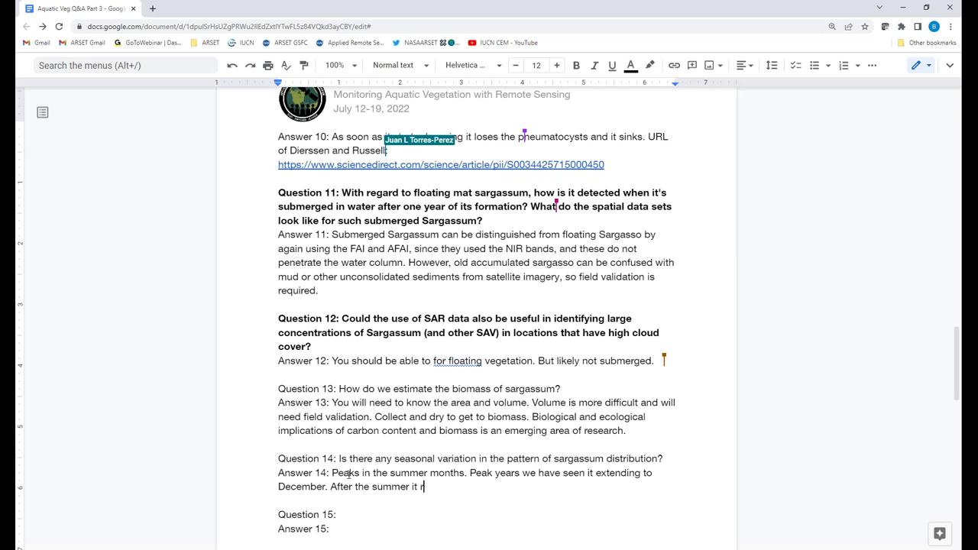
{"action": "type", "text": "educes "}
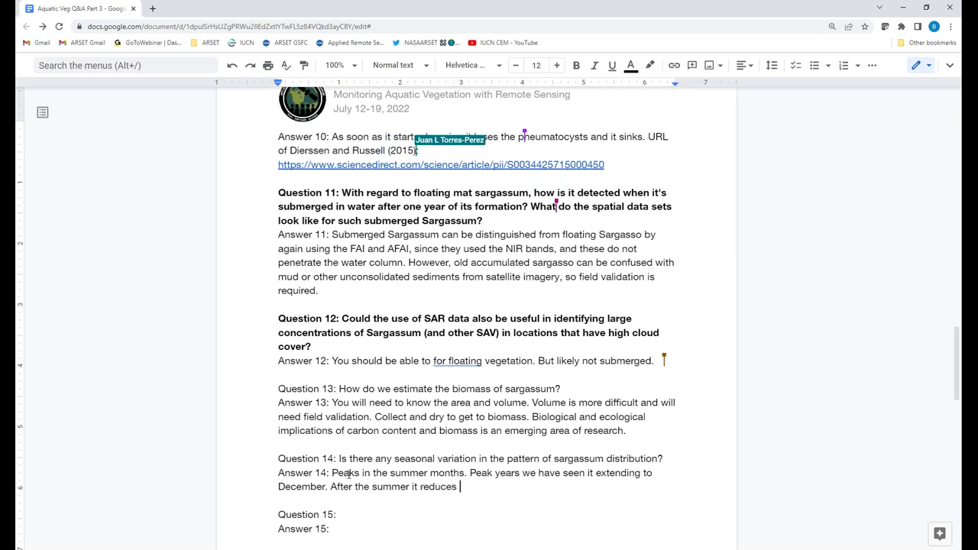
{"action": "type", "text": "and indicate"}
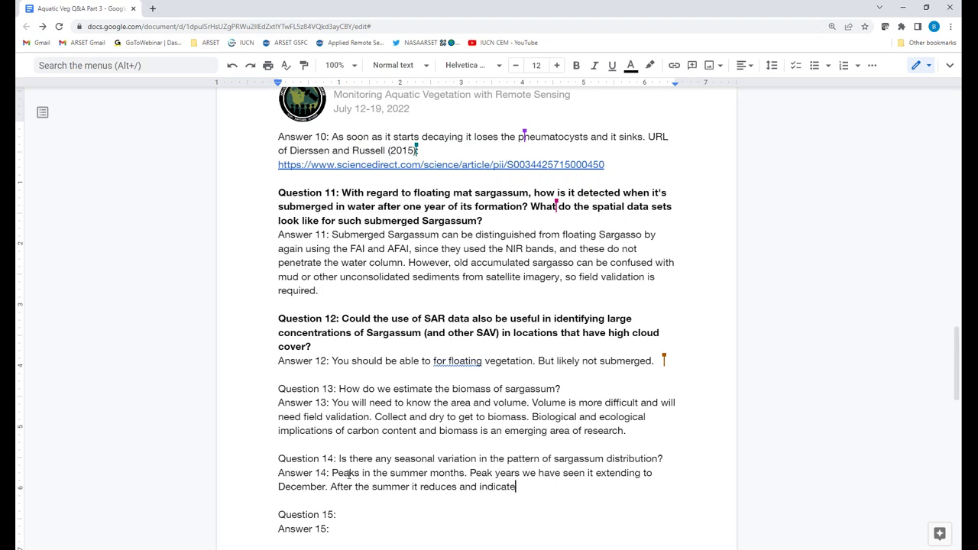
{"action": "type", "text": "s the end of the season. "}
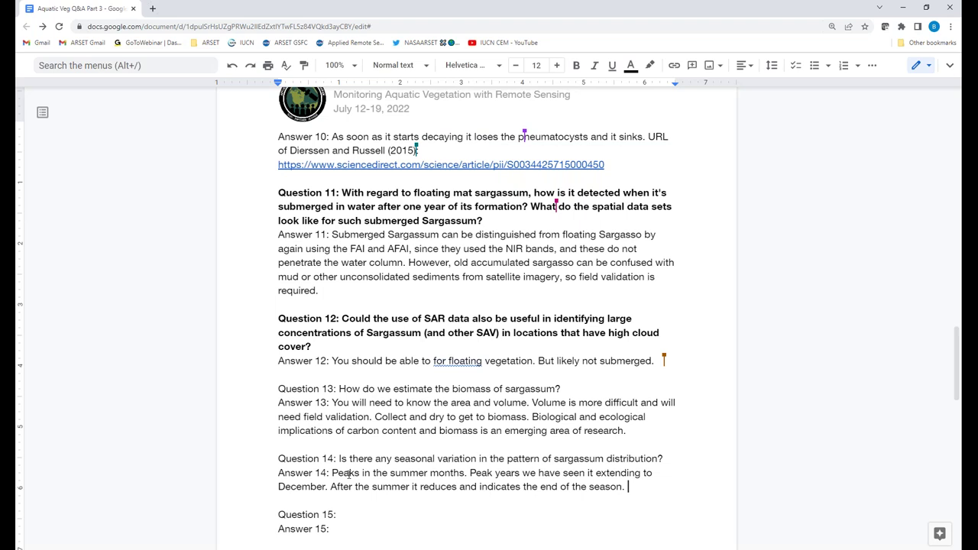
Step: Continue Answer 14 with a sentence beginning "Sg i s present in the Caribbean"
{"action": "type", "text": "Sg "}
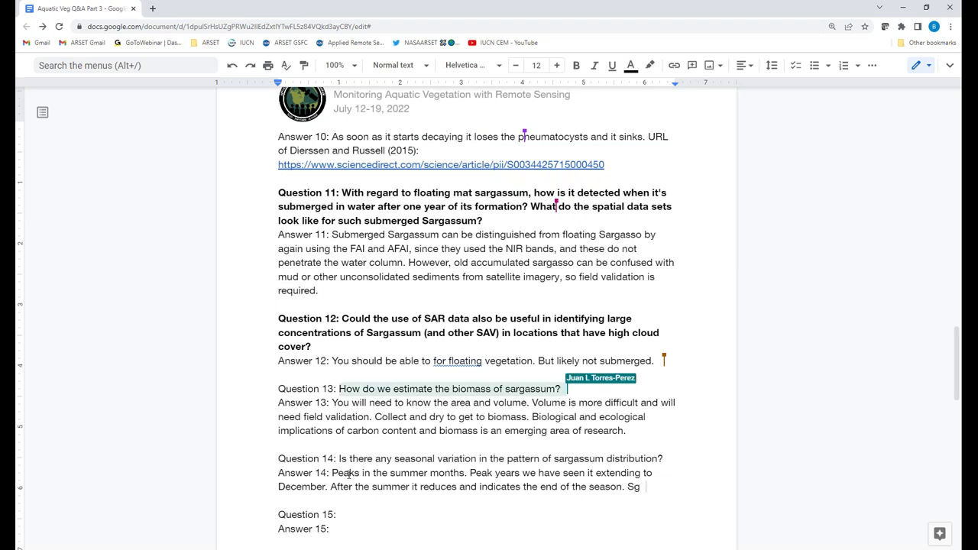
{"action": "type", "text": "i s pre"}
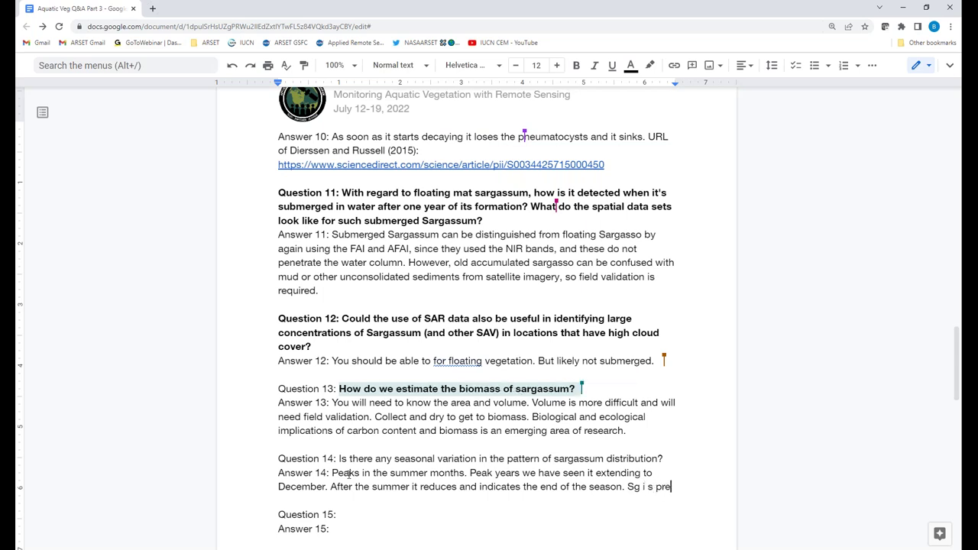
{"action": "type", "text": "senti"}
{"action": "key", "text": "BackSpace"}
{"action": "key", "text": "BackSpace"}
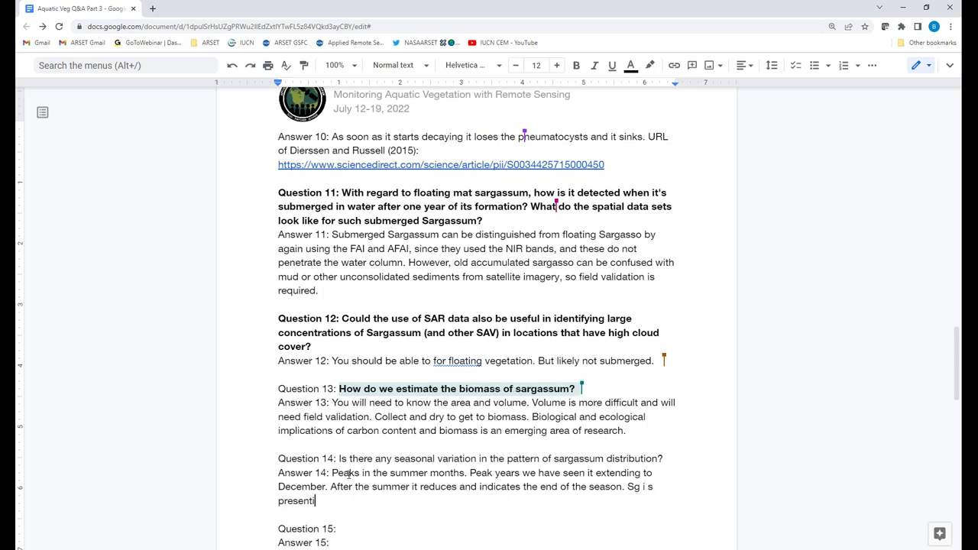
{"action": "type", "text": "in the Caribbean"}
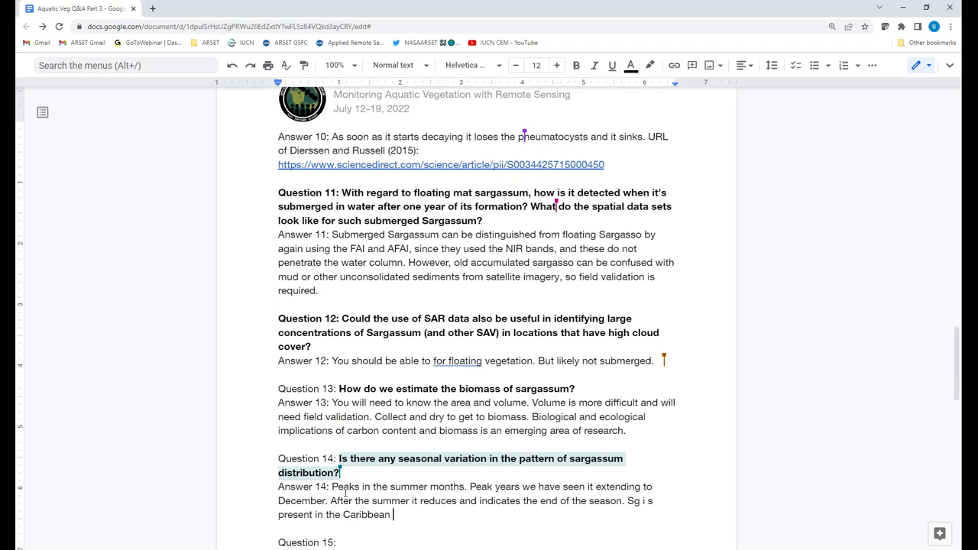
Step: Finish Answer 14 with "and depends on the orientation of land and wind patterns." and close the gap in "i s" to read "is"
{"action": "type", "text": "and depends on the or"}
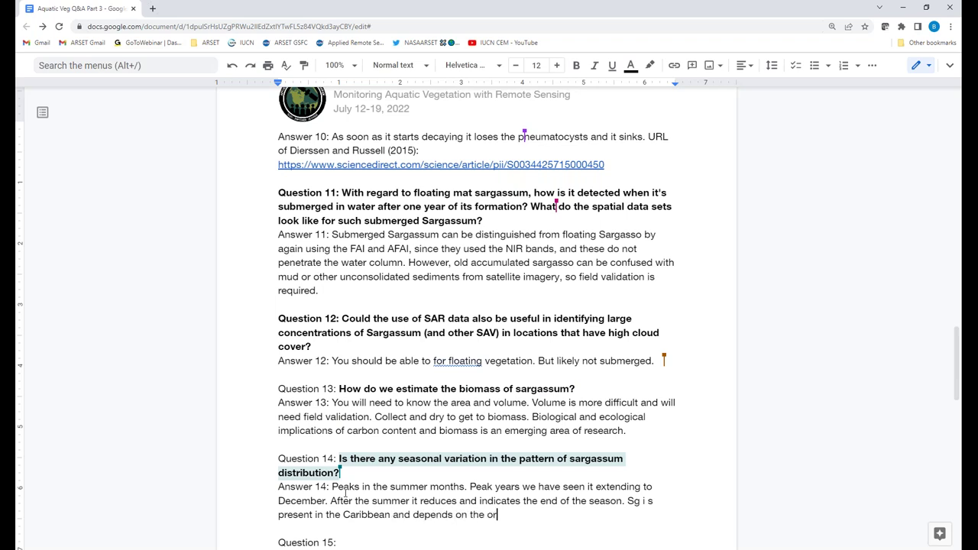
{"action": "type", "text": "ientation of"}
{"action": "right_click", "coordinate": [346, 492]}
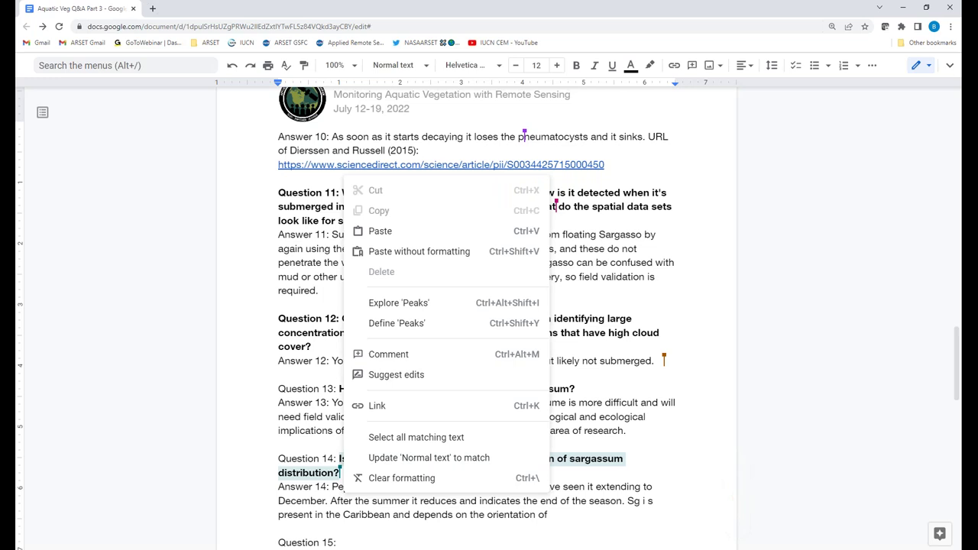
{"action": "left_click", "coordinate": [571, 519]}
{"action": "key", "text": "Delete"}
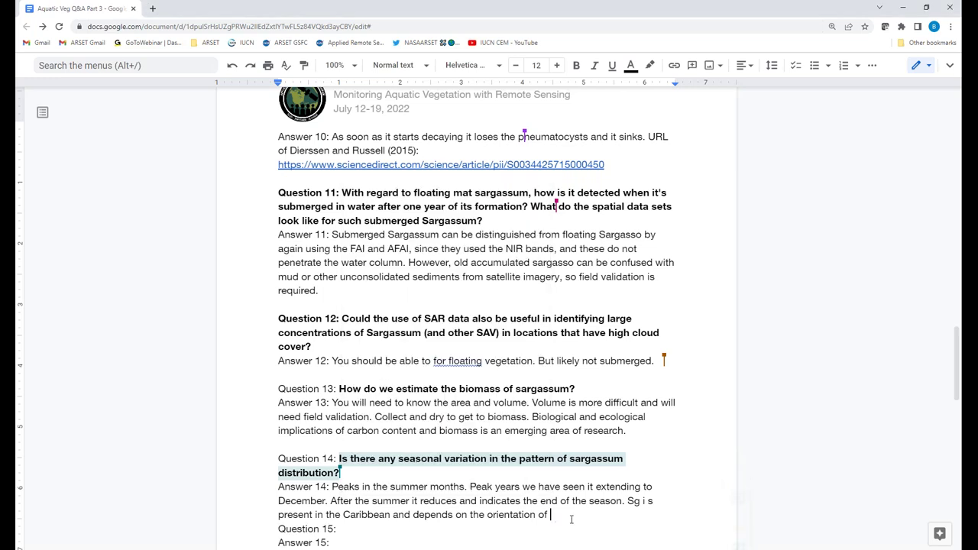
{"action": "type", "text": "land and wind patterns."}
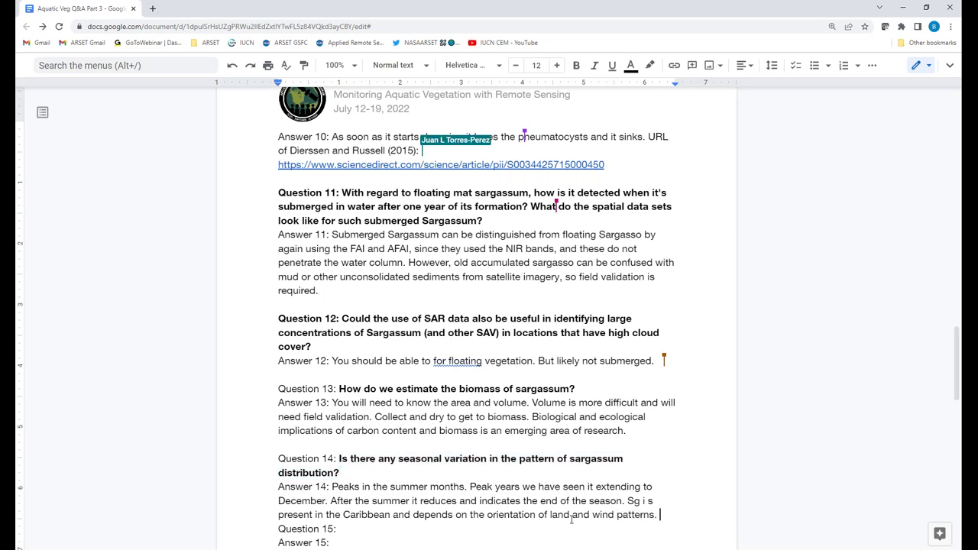
{"action": "scroll", "coordinate": [570, 520], "scroll_direction": "down", "scroll_amount": 5}
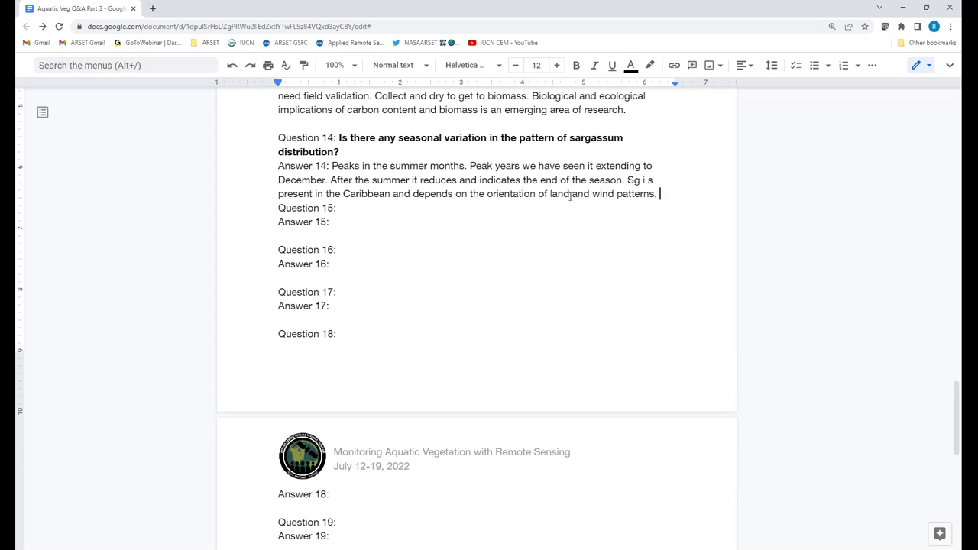
{"action": "left_click", "coordinate": [649, 182]}
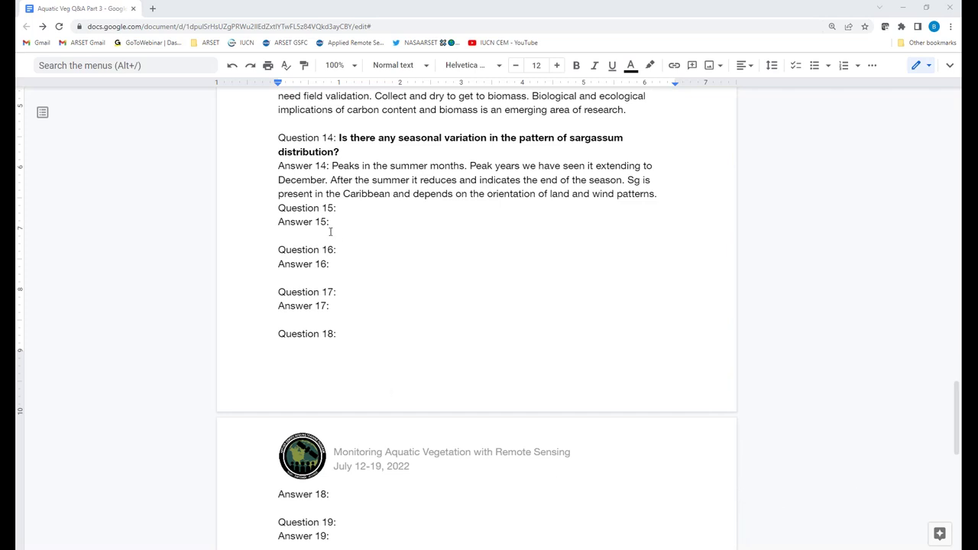
Step: Try to paste the clipboard text without formatting after the Question 15 label
{"action": "left_click", "coordinate": [340, 208]}
{"action": "right_click", "coordinate": [341, 208]}
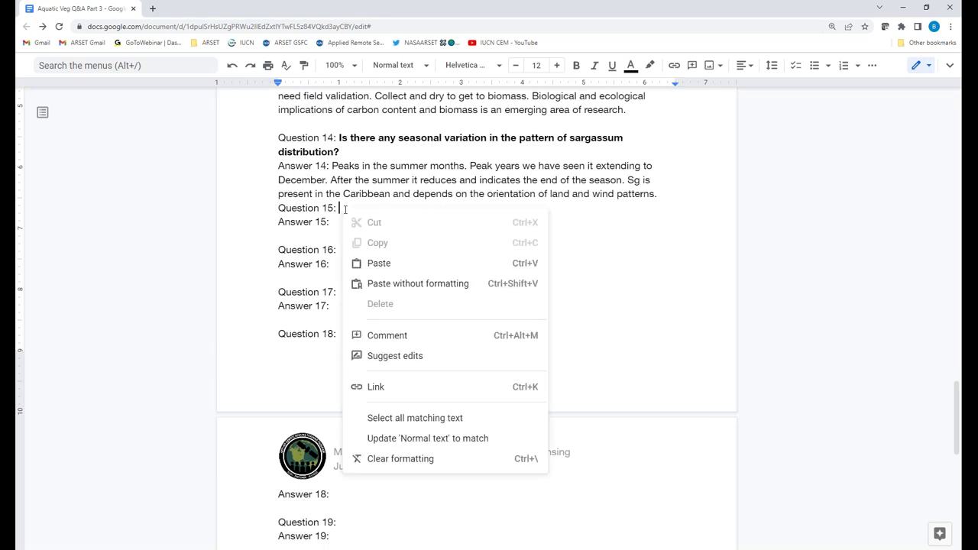
{"action": "left_click", "coordinate": [400, 280]}
{"action": "right_click", "coordinate": [352, 203]}
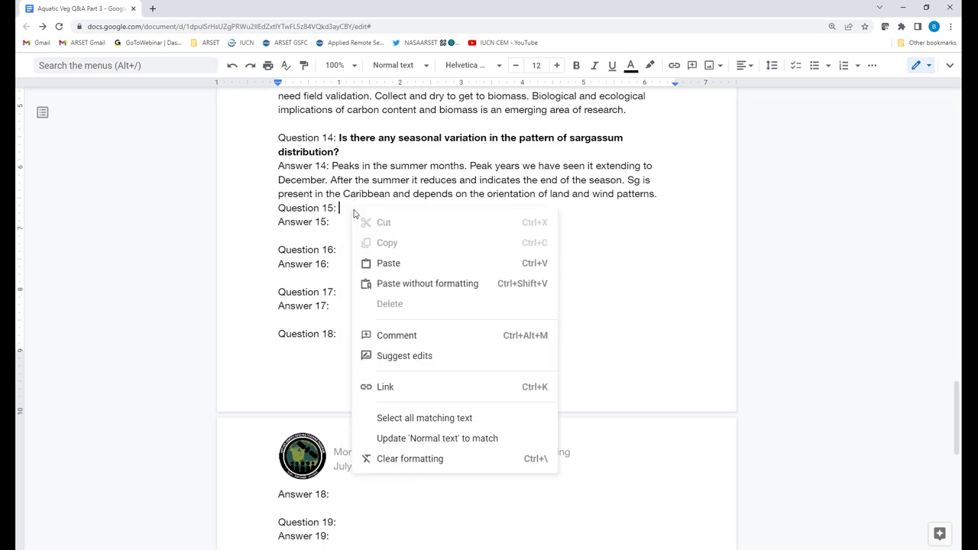
{"action": "left_click", "coordinate": [411, 284]}
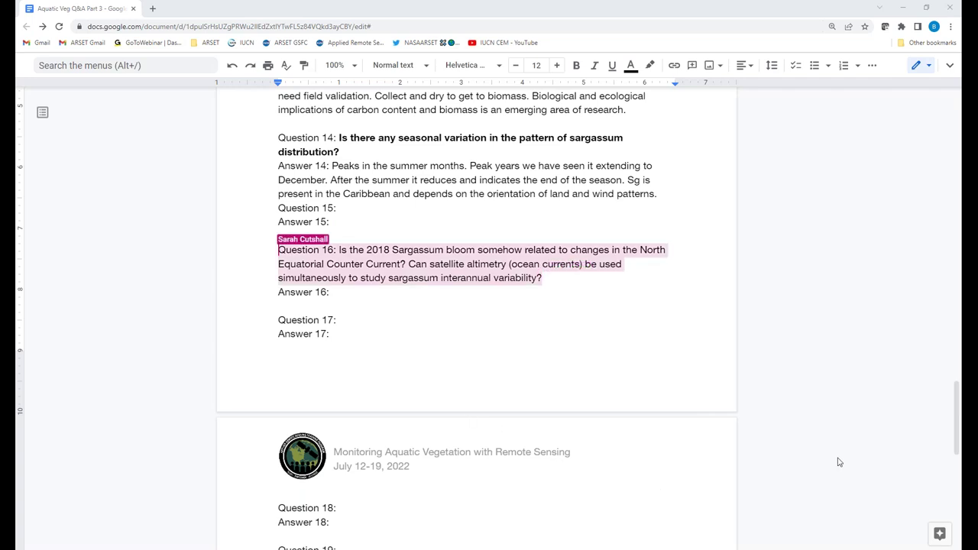
{"action": "left_click", "coordinate": [539, 487]}
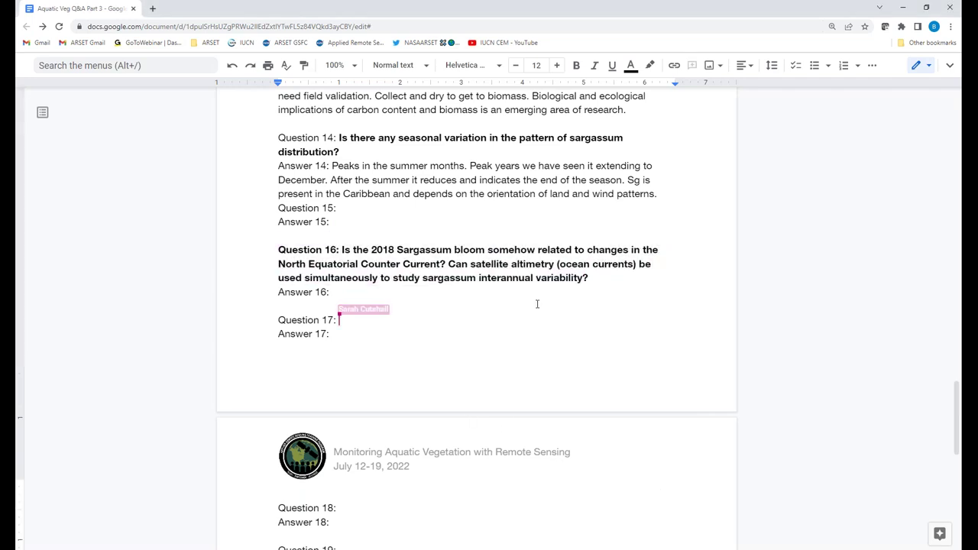
{"action": "left_click", "coordinate": [279, 211]}
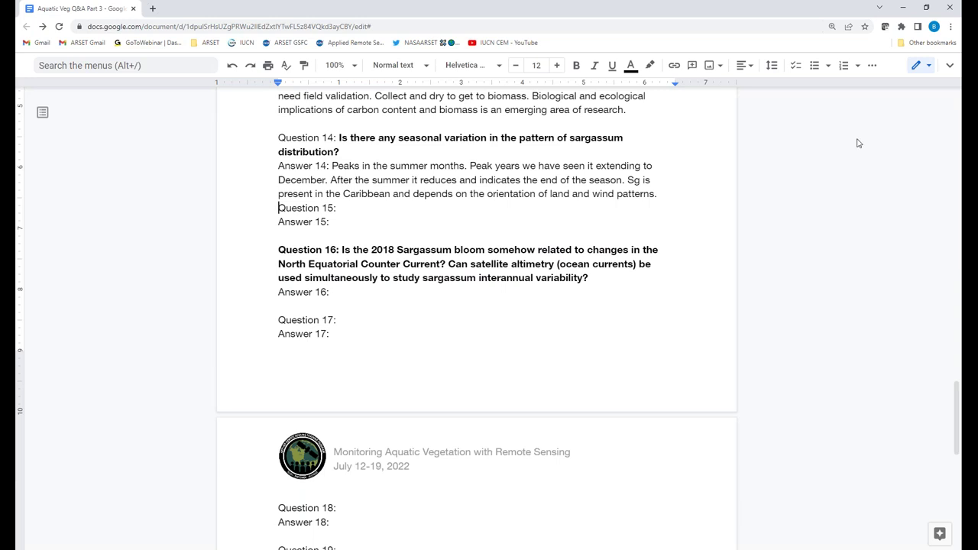
{"action": "left_click", "coordinate": [587, 386]}
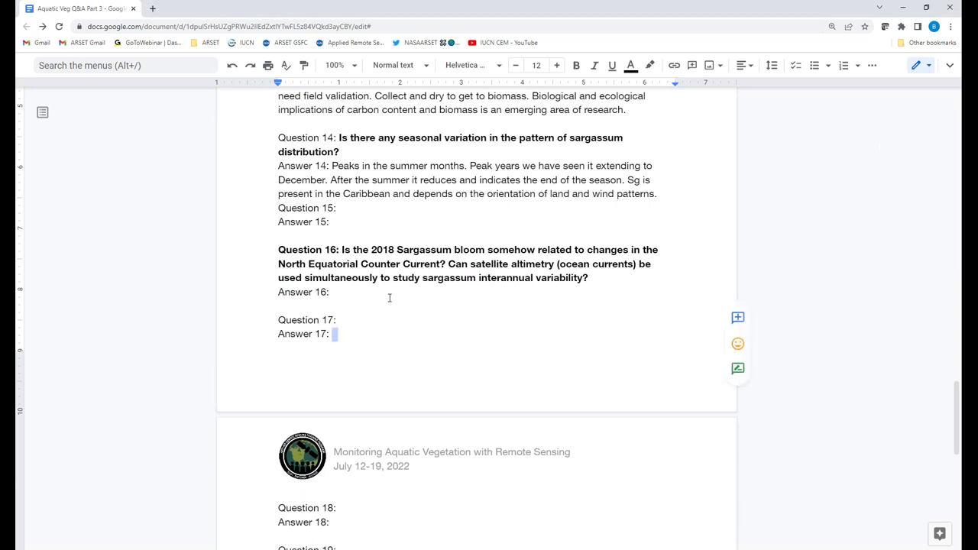
Step: Begin Answer 16 with "The blooms we have seen in the Caribbean is affected"
{"action": "left_click", "coordinate": [387, 295]}
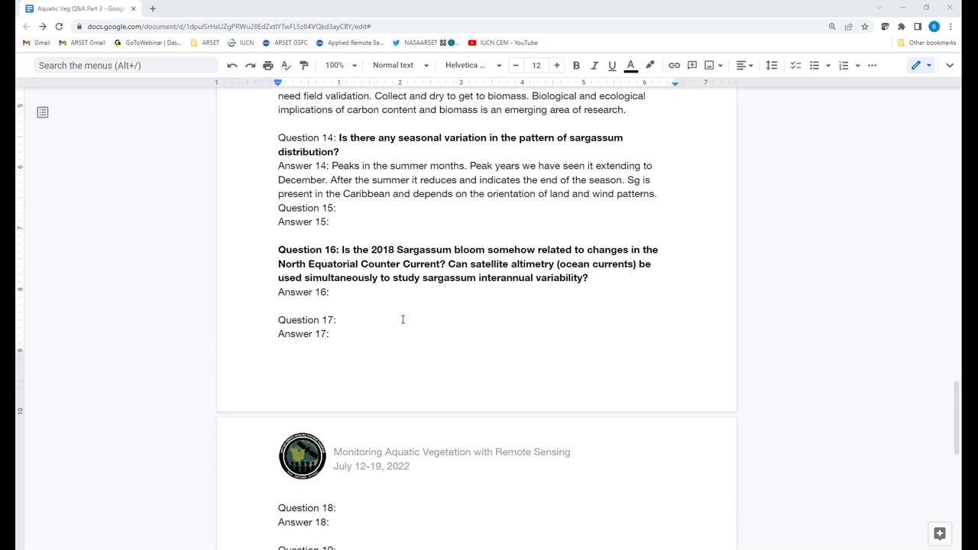
{"action": "left_click", "coordinate": [395, 293]}
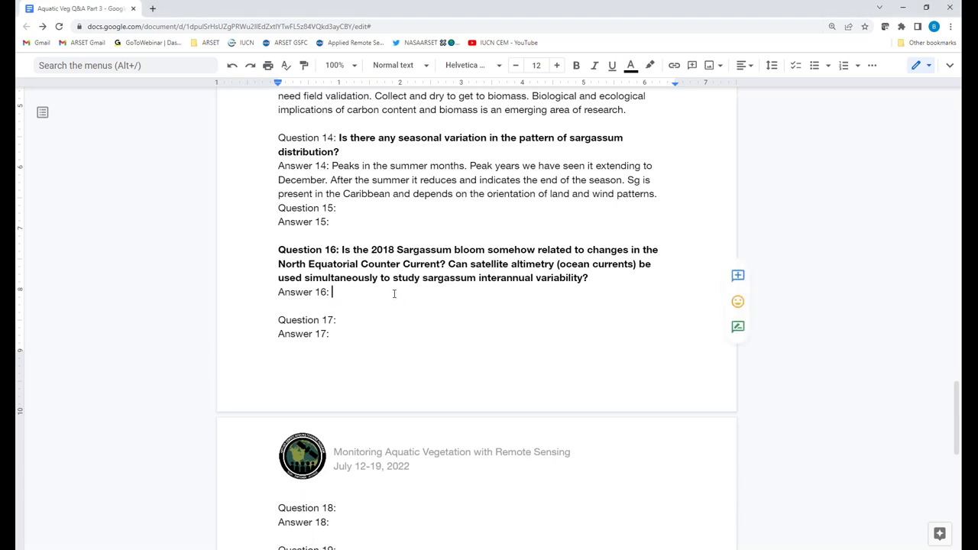
{"action": "type", "text": "The b"}
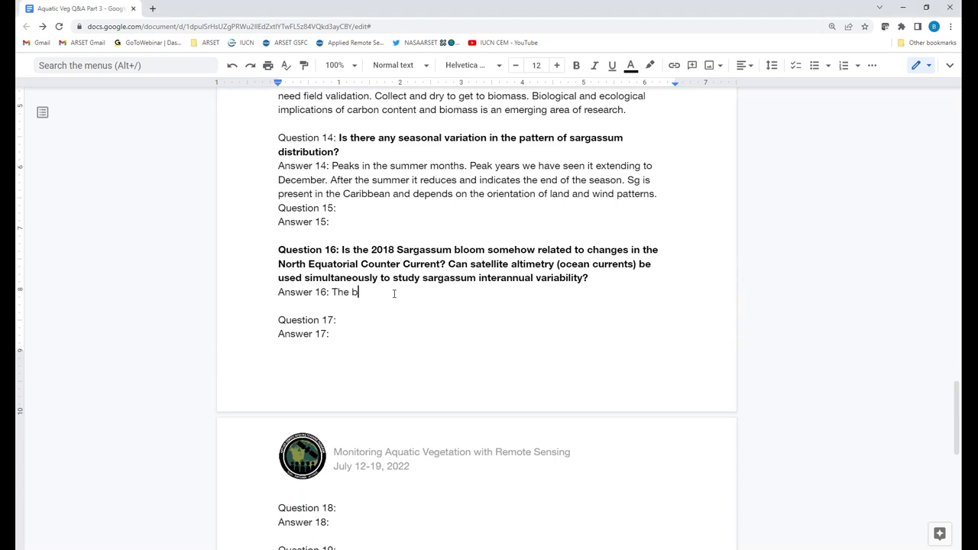
{"action": "type", "text": "looms we have seen in "}
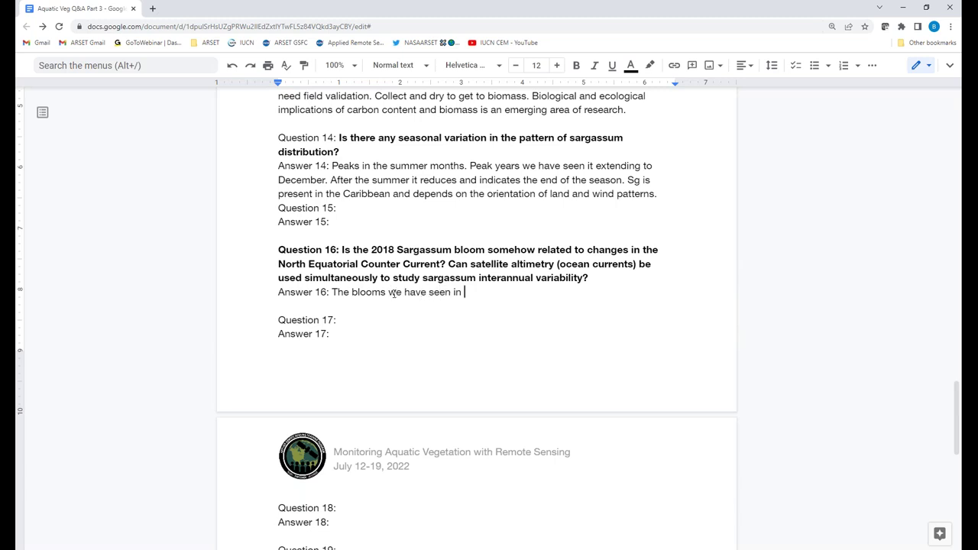
{"action": "type", "text": "the Cari"}
{"action": "type", "text": "bbean"}
{"action": "type", "text": ","}
{"action": "key", "text": "BackSpace"}
{"action": "key", "text": "BackSpace"}
{"action": "type", "text": "is affected "}
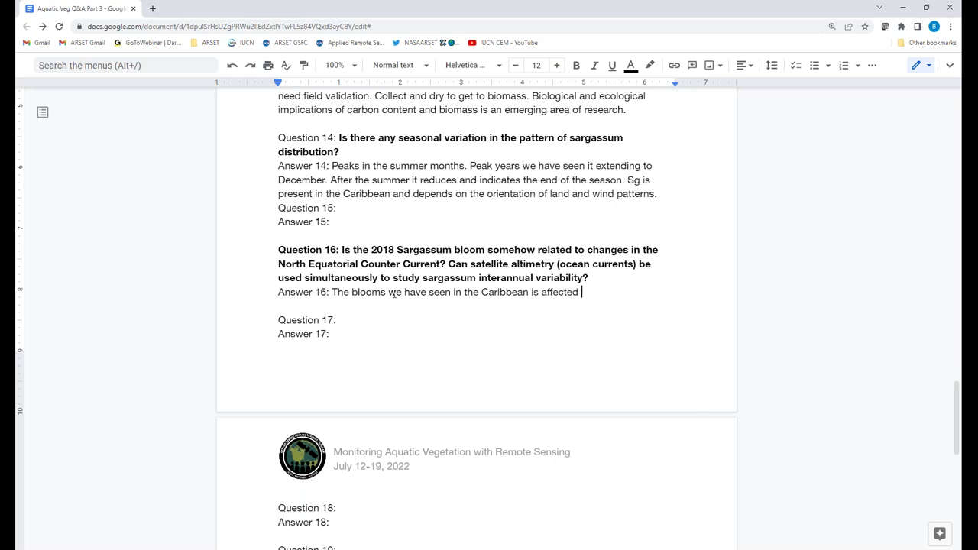
Step: Complete the first sentence of Answer 16 with "by the currents." and correct "is" to "are"
{"action": "type", "text": "by the currents."}
{"action": "left_click", "coordinate": [560, 296]}
{"action": "left_click", "coordinate": [570, 273]}
{"action": "left_click", "coordinate": [669, 295]}
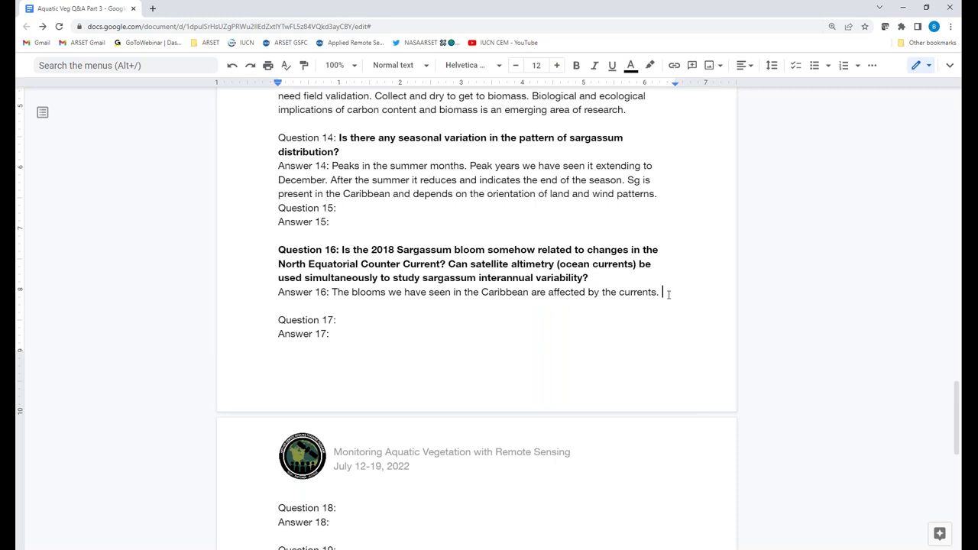
Step: Add "In 2013 there was no event of Sg in the area." to Answer 16 and start another sentence with "IN"
{"action": "type", "text": "In 201"}
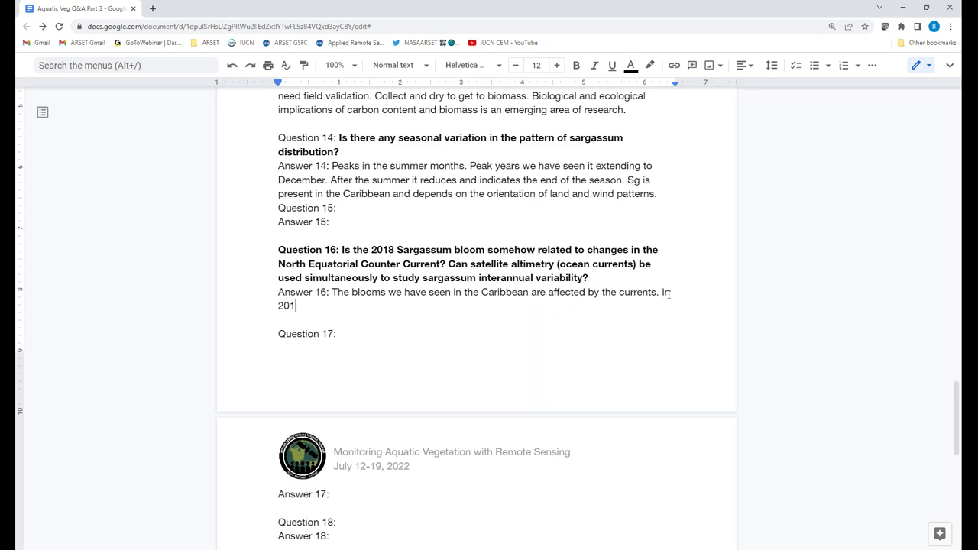
{"action": "type", "text": "3 there was no event of S"}
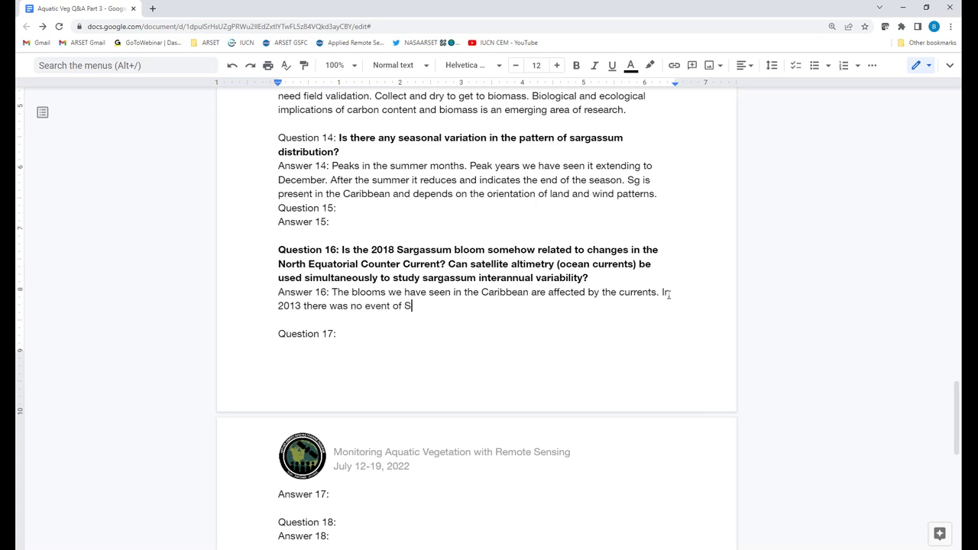
{"action": "type", "text": "g in the area. IN "}
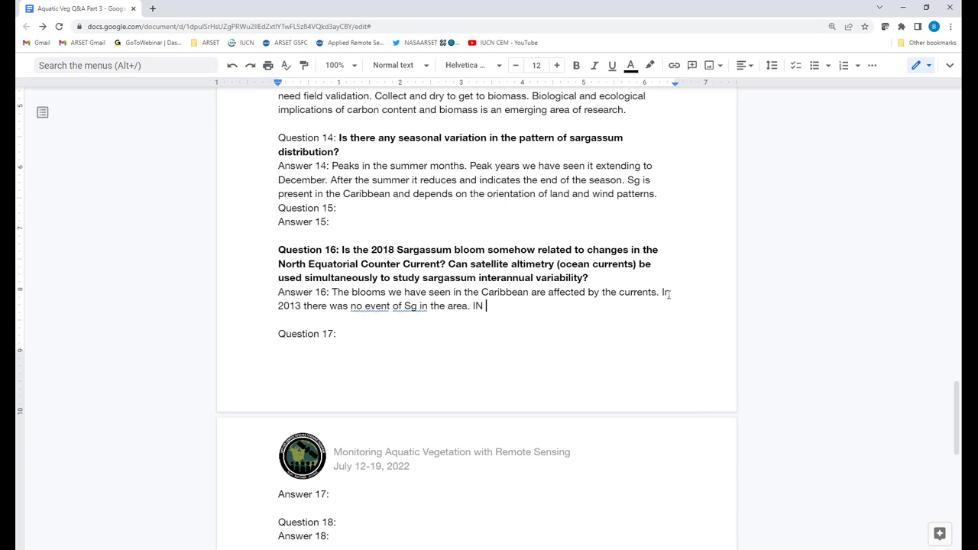
Step: Continue Answer 16 with "2018 there was a large Sg due to nutrient supply from the coast of Africa."
{"action": "type", "text": "2018 there was a great"}
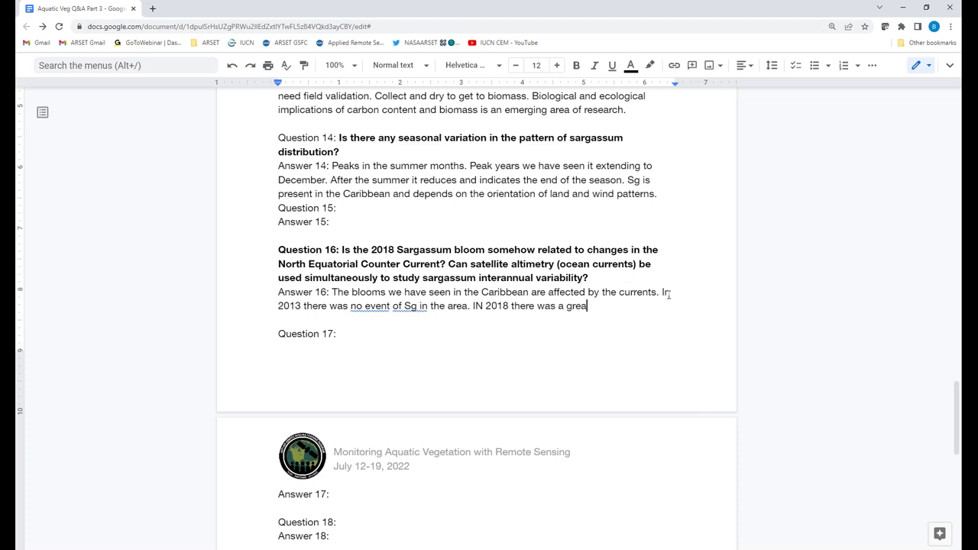
{"action": "key", "text": "BackSpace"}
{"action": "key", "text": "BackSpace"}
{"action": "key", "text": "BackSpace"}
{"action": "key", "text": "BackSpace"}
{"action": "key", "text": "BackSpace"}
{"action": "key", "text": "BackSpace"}
{"action": "type", "text": "large Sg due to nutri"}
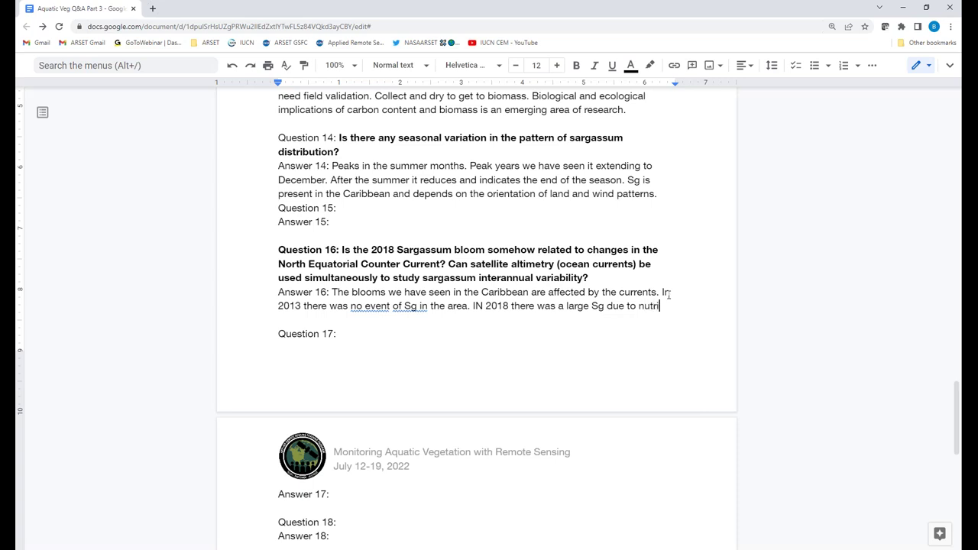
{"action": "type", "text": "ent supply"}
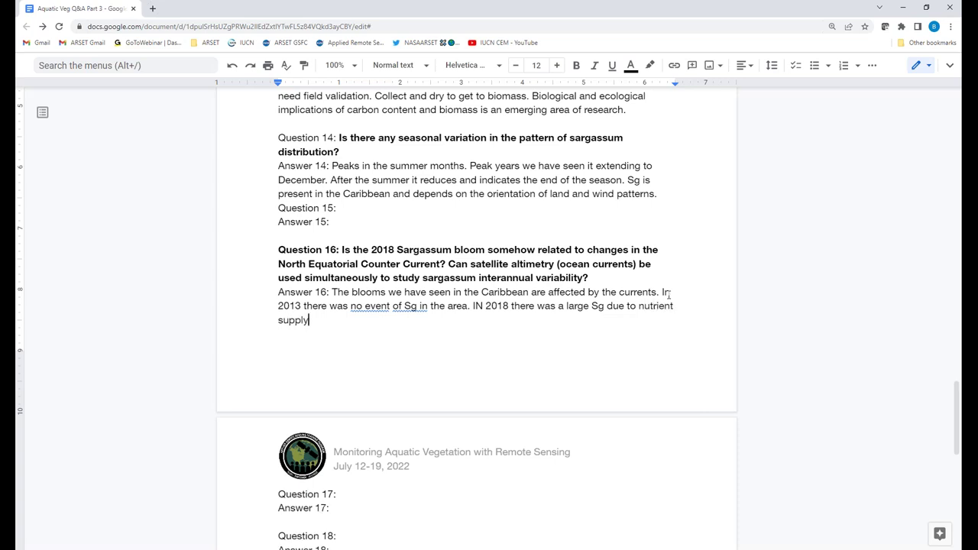
{"action": "type", "text": " from the coast of Africa."}
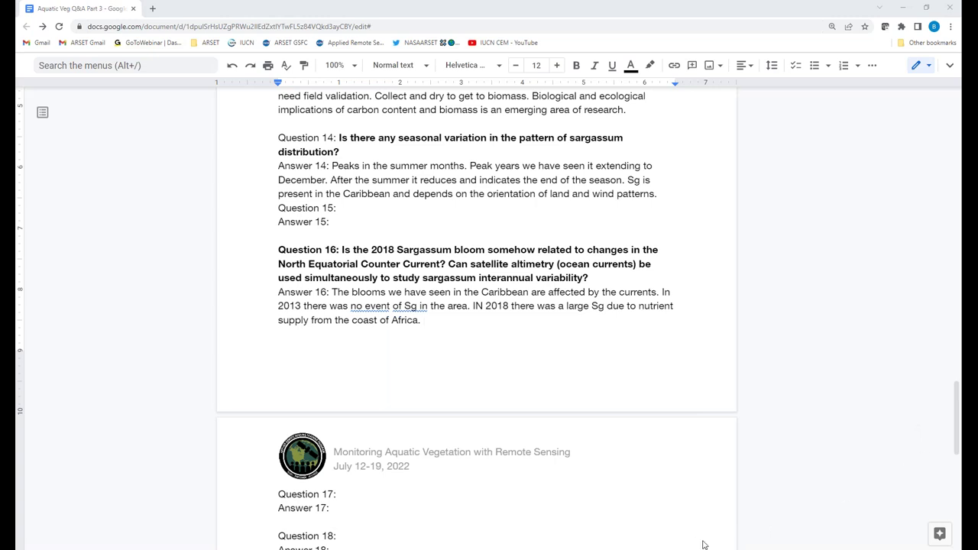
Step: In Answer 10, insert "using hyperspectral data to" between the 2015 paper citation and its link
{"action": "scroll", "coordinate": [459, 441], "scroll_direction": "up", "scroll_amount": 6}
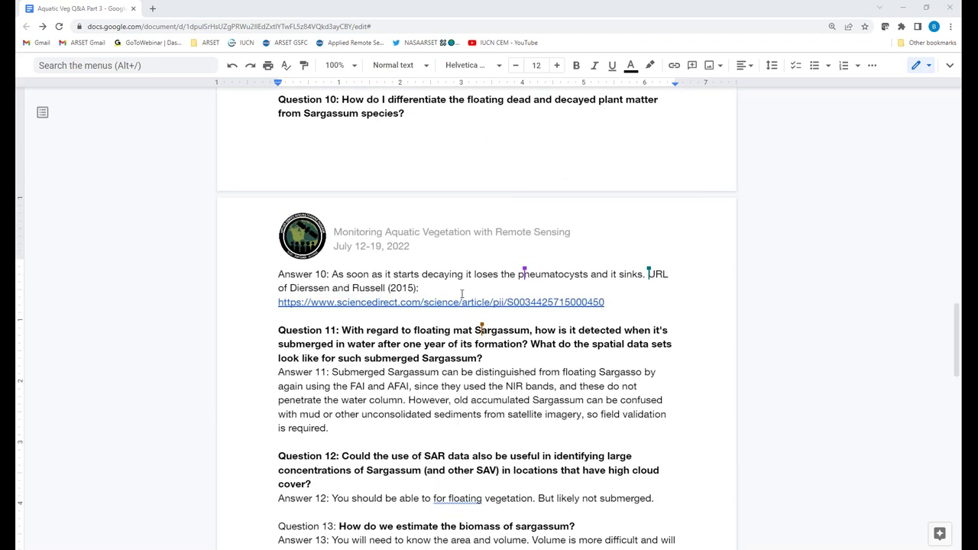
{"action": "left_click_drag", "start_coordinate": [648, 273], "coordinate": [654, 296]}
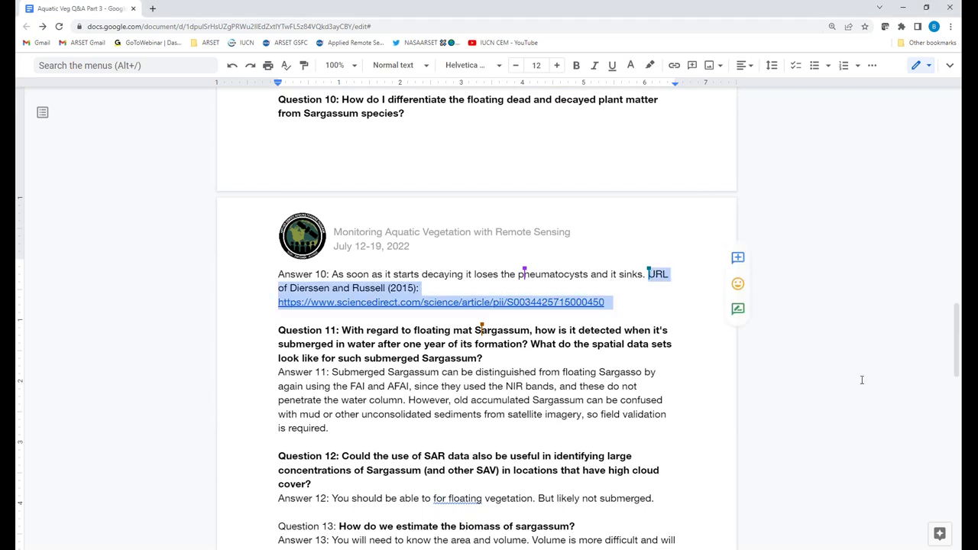
{"action": "left_click", "coordinate": [709, 311]}
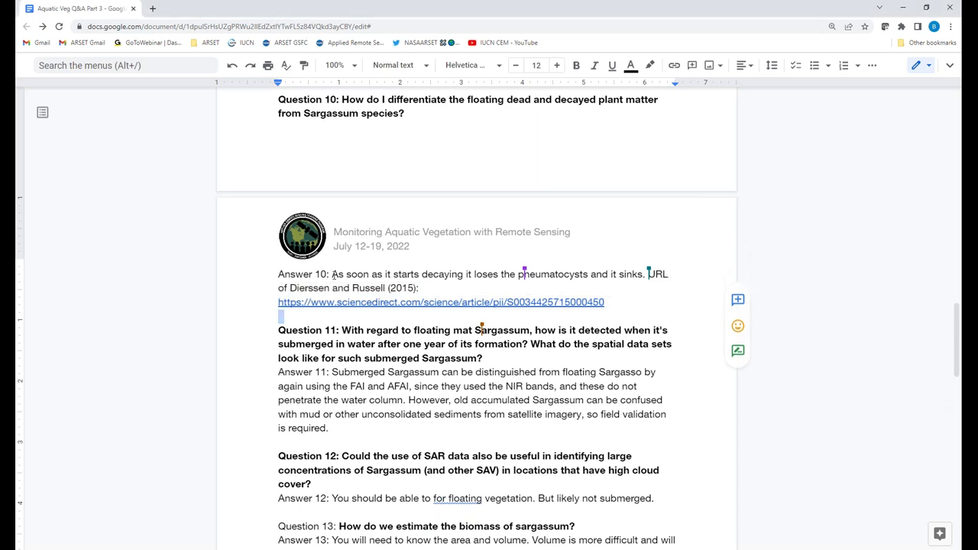
{"action": "key", "text": "Up"}
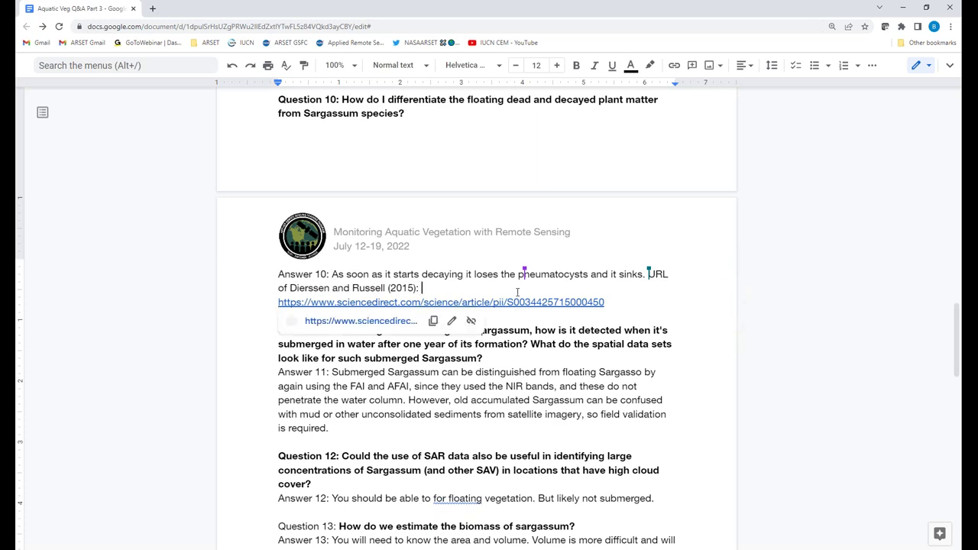
{"action": "type", "text": "using h"}
{"action": "type", "text": "yperspec"}
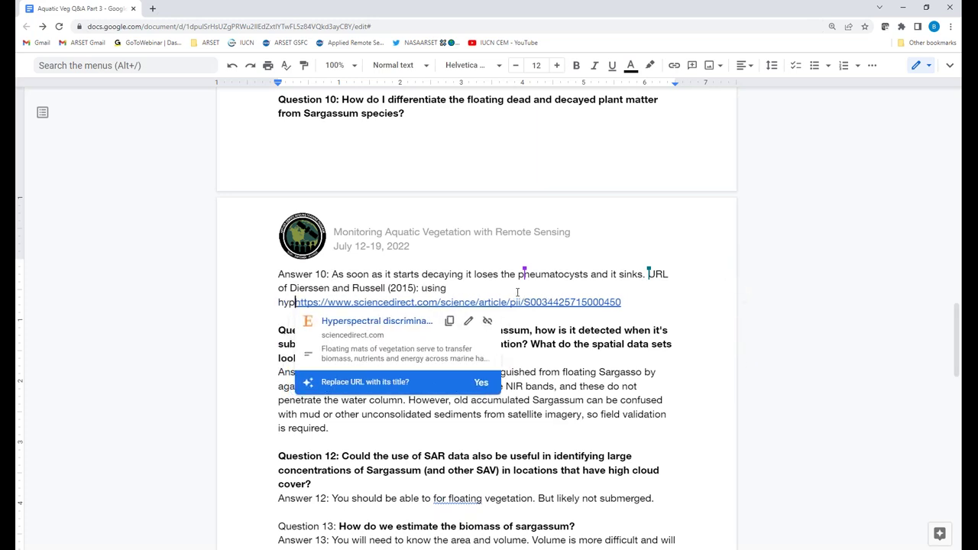
{"action": "type", "text": "tral data to"}
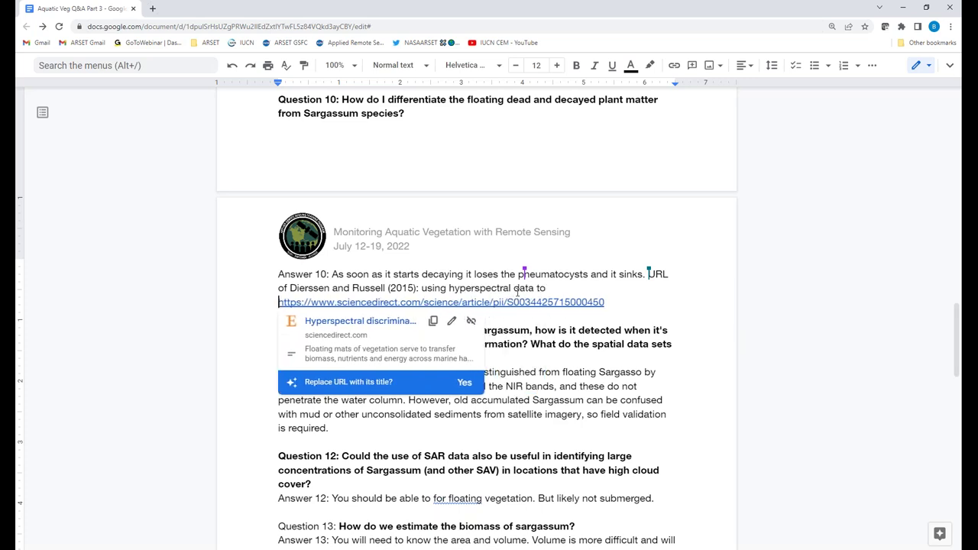
Step: Replace the trailing "to" before the link in Answer 10 with "airborne RS."
{"action": "key", "text": "BackSpace"}
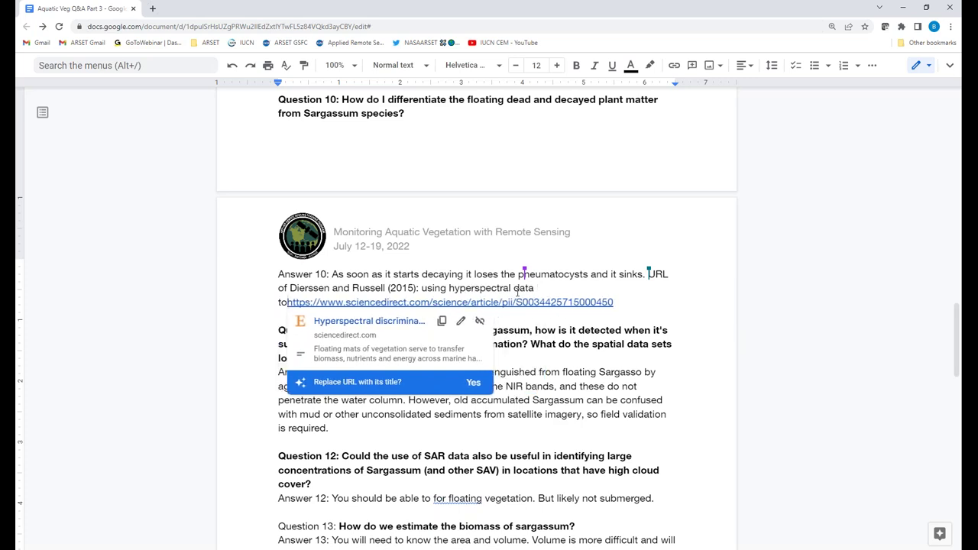
{"action": "key", "text": "BackSpace"}
{"action": "key", "text": "BackSpace"}
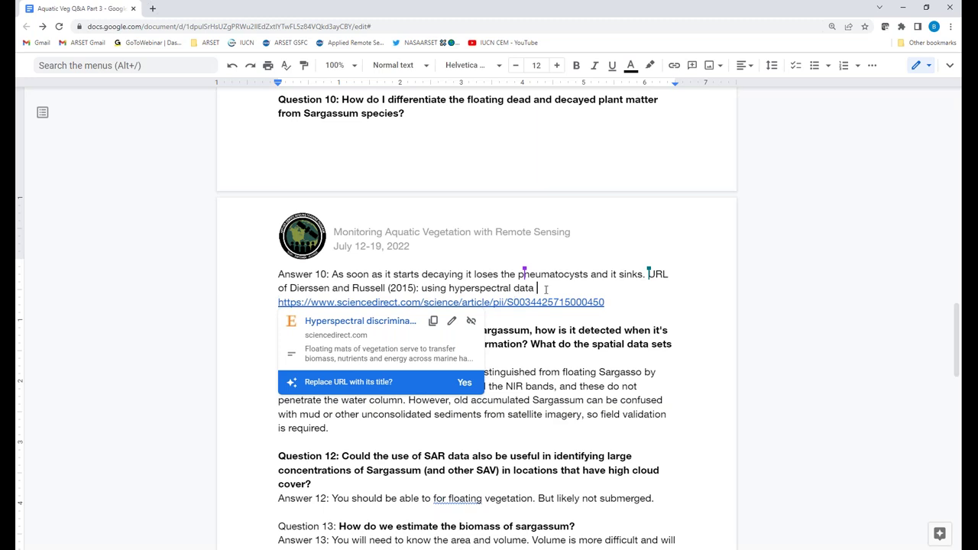
{"action": "type", "text": "airborne RS"}
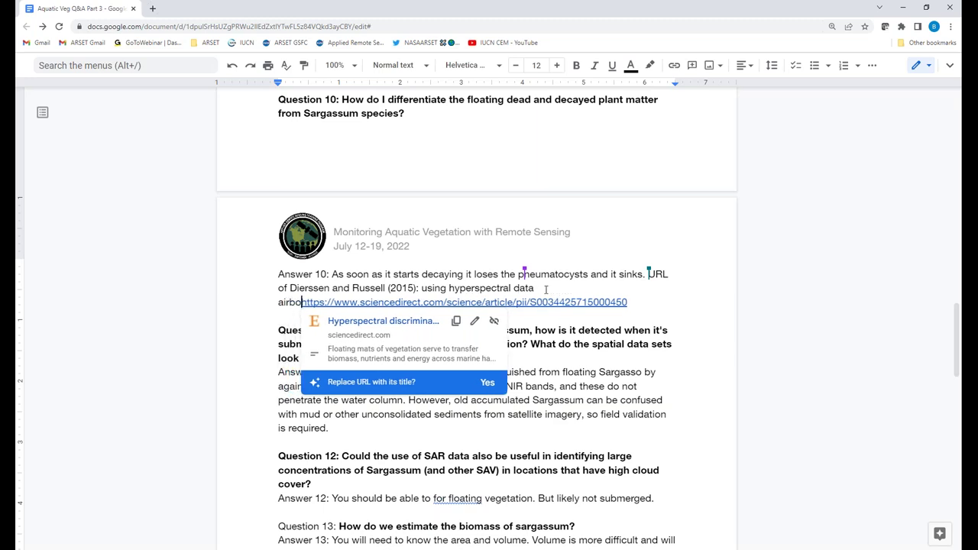
{"action": "type", "text": "."}
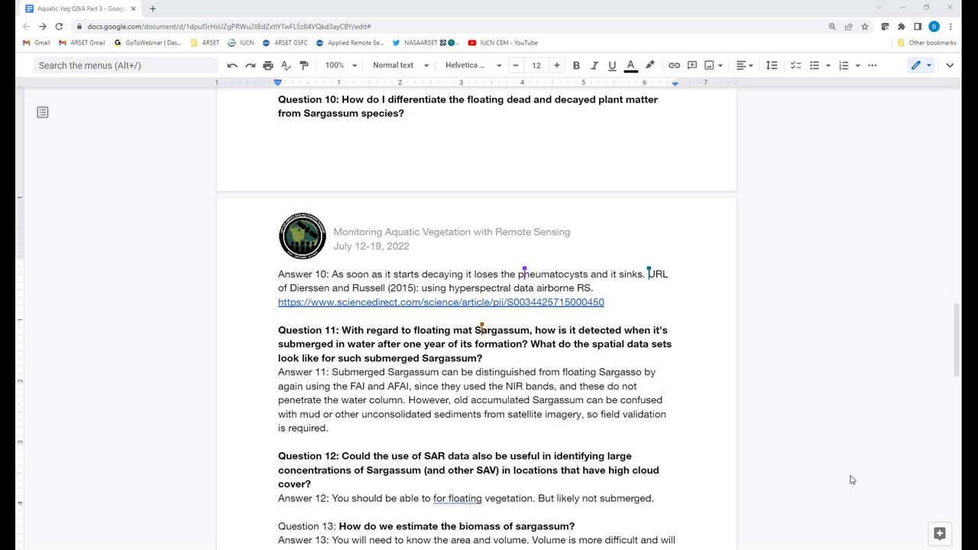
Step: Go back to the first questions and answers at the start of the document
{"action": "mouse_move", "coordinate": [730, 467]}
{"action": "scroll", "coordinate": [730, 468], "scroll_direction": "up", "scroll_amount": 1}
{"action": "scroll", "coordinate": [731, 428], "scroll_direction": "up", "scroll_amount": 10}
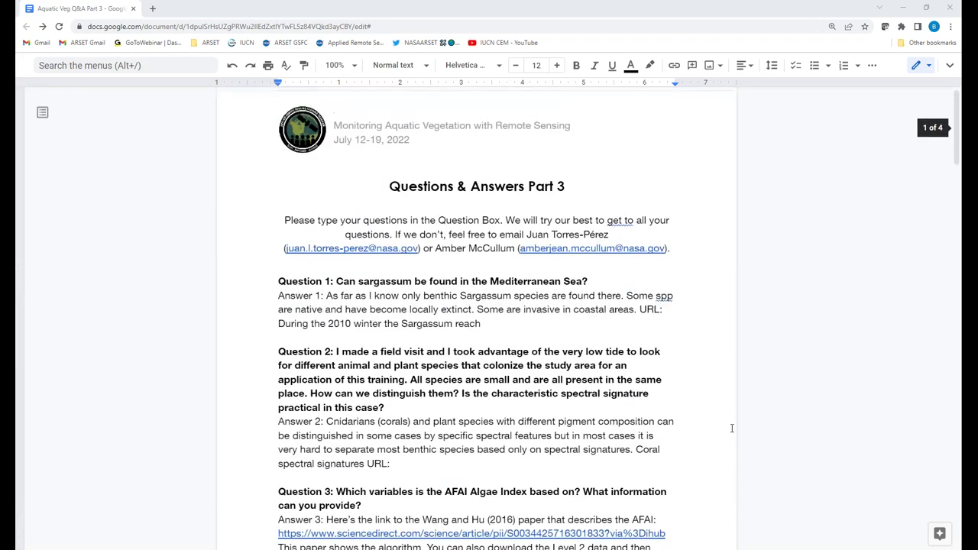